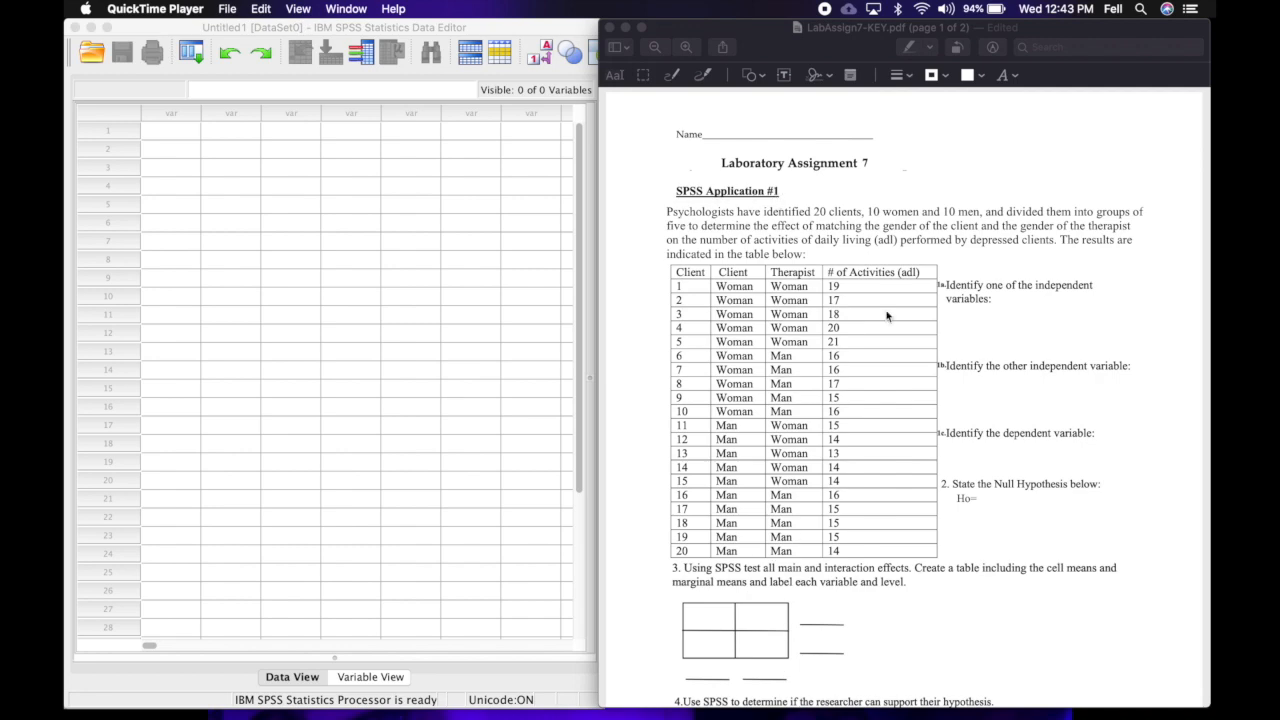
- Set the text colour of the hidden "Gender of Client" answer under question 1a to black
scroll(845, 347, down, 15)
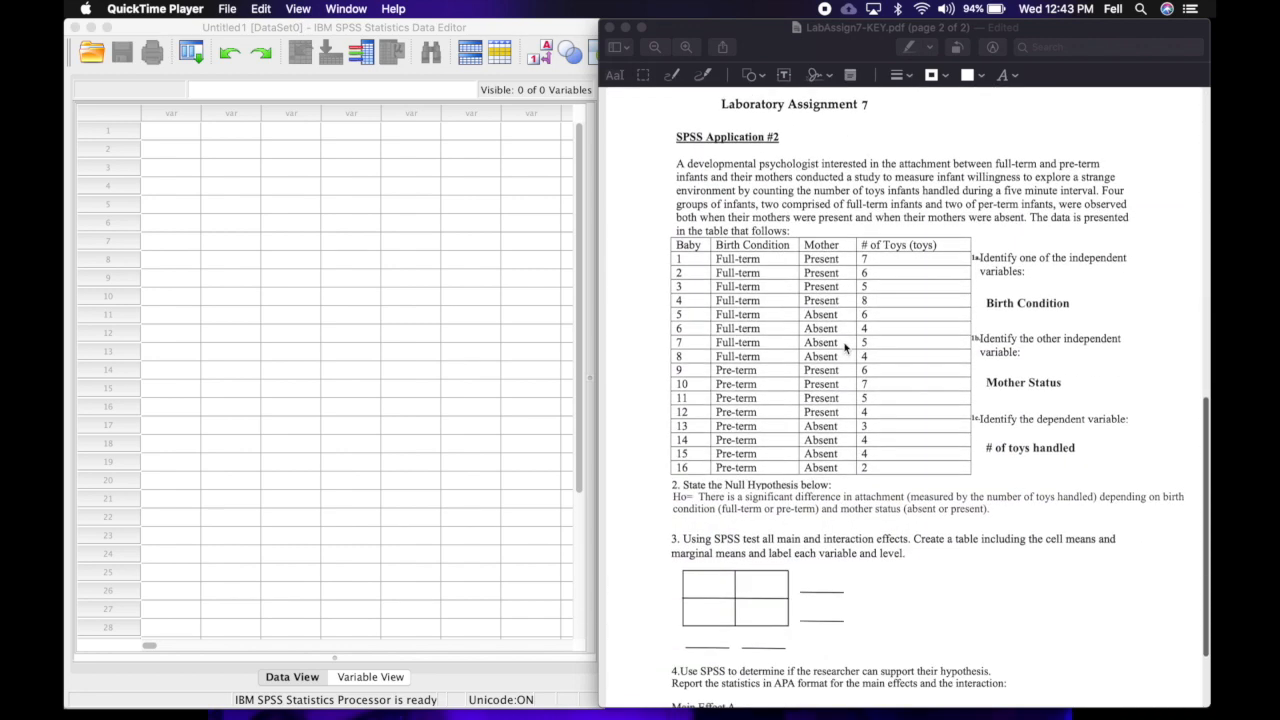
scroll(742, 171, down, 5)
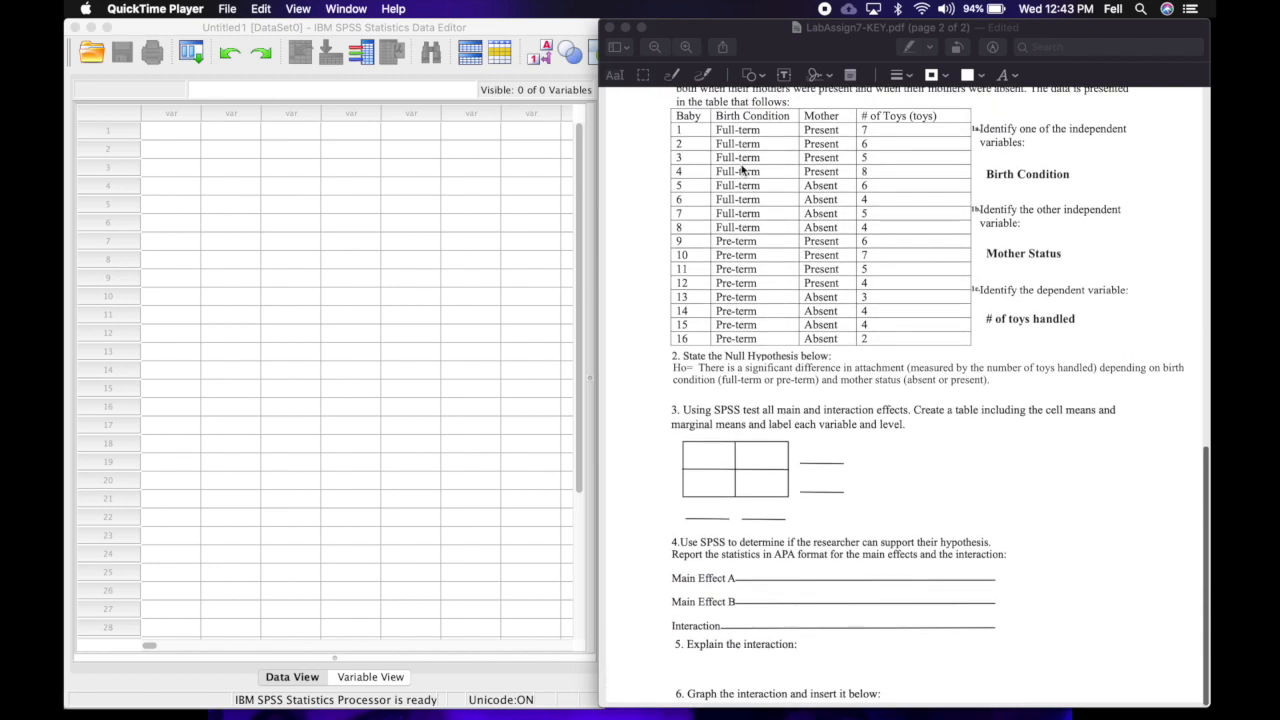
scroll(742, 171, up, 20)
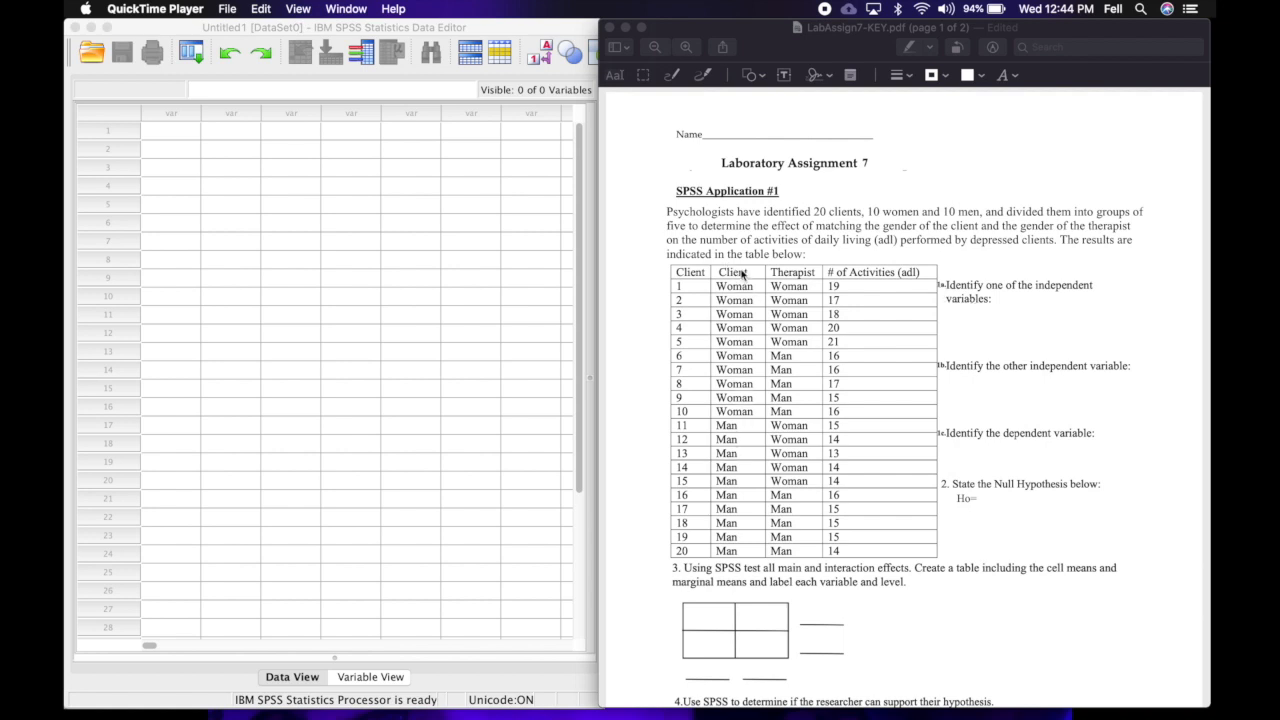
click(958, 318)
click(958, 318)
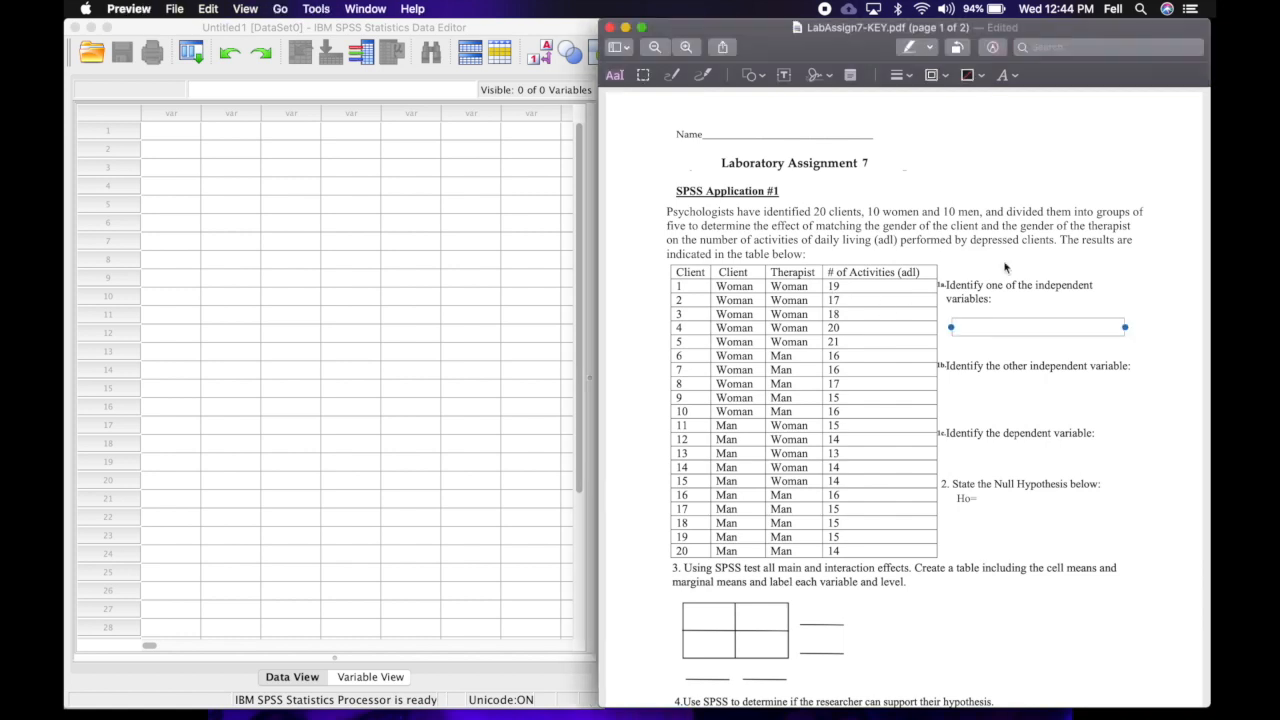
click(1018, 77)
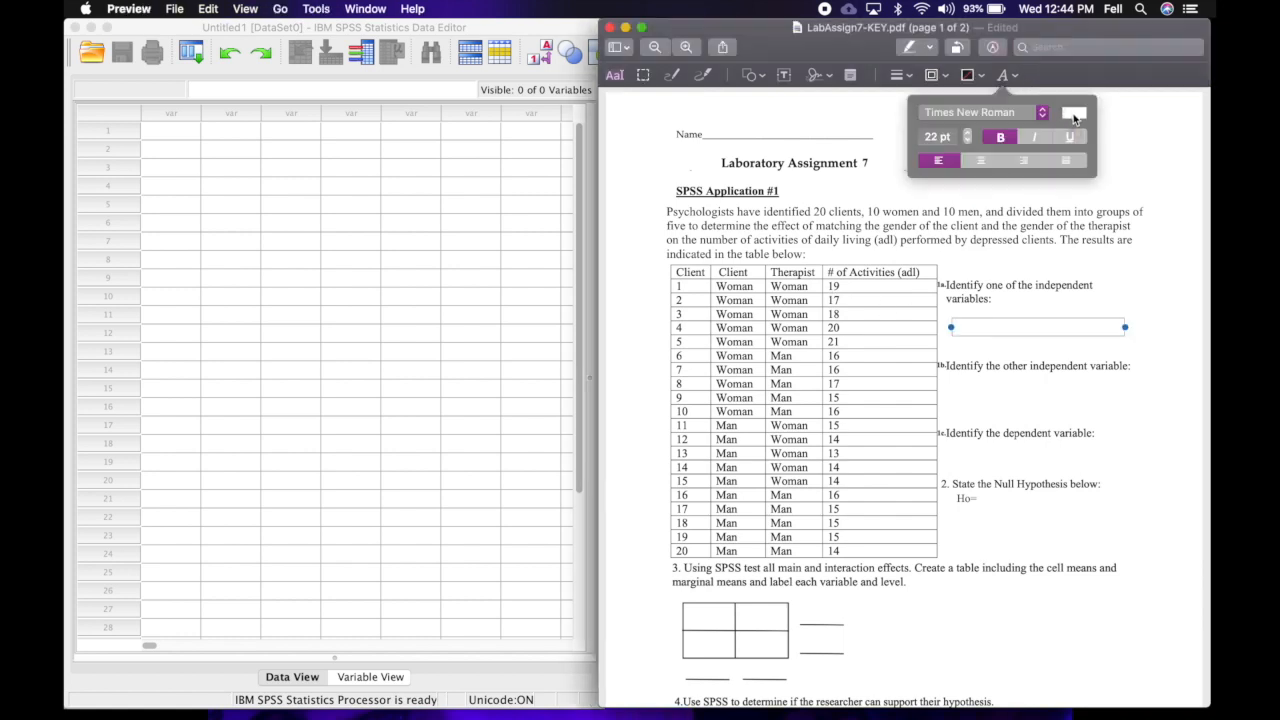
click(1074, 112)
click(1137, 143)
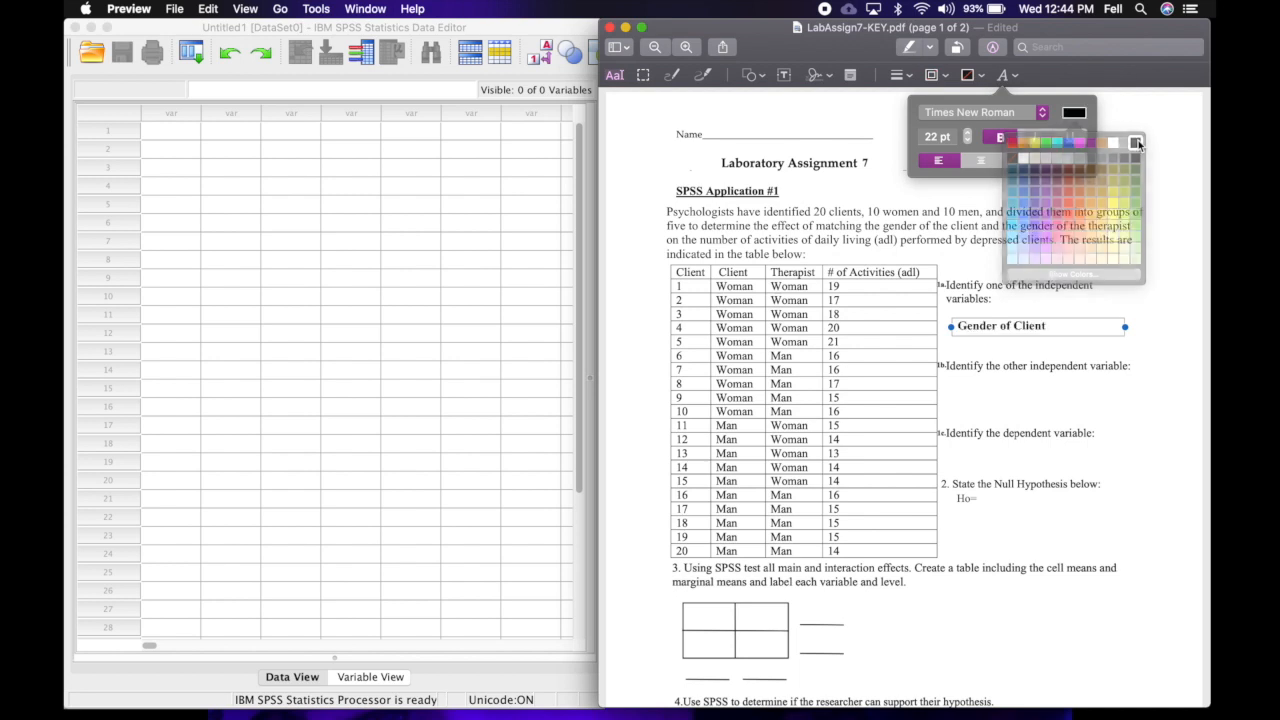
- Set the text colour of the hidden "Gender of Therapist" answer under question 1b to black
click(983, 408)
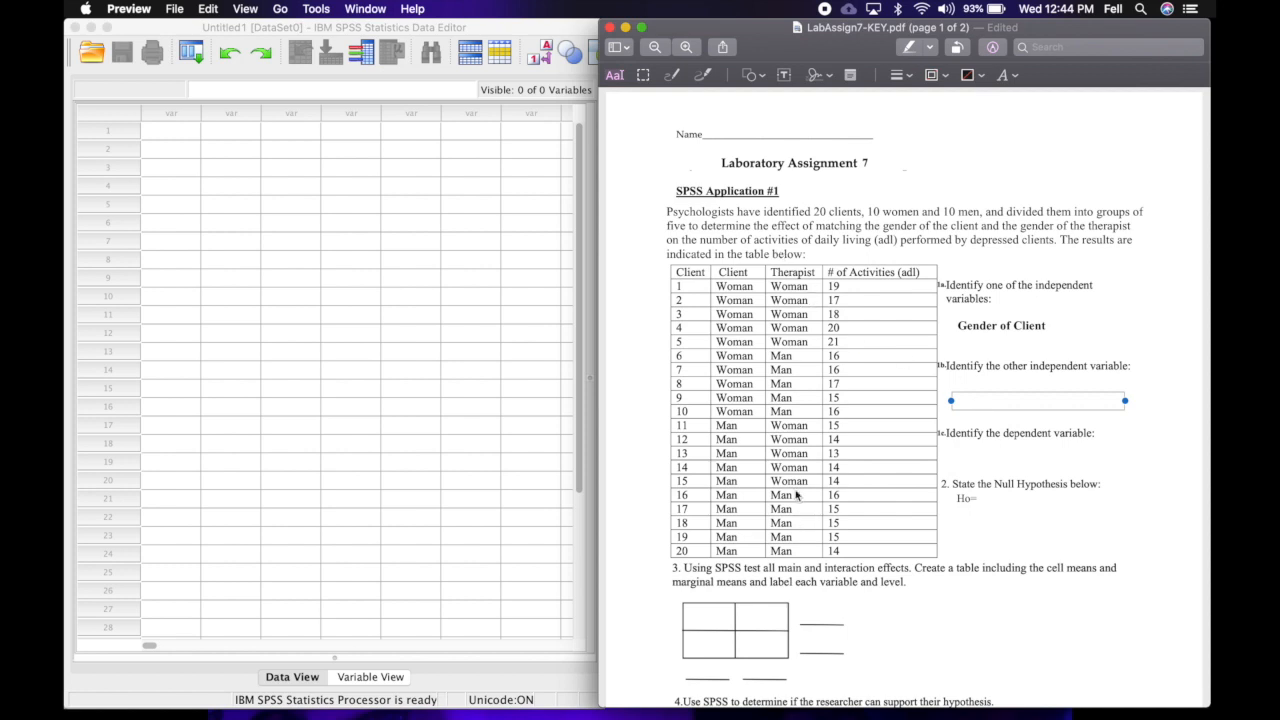
click(1015, 75)
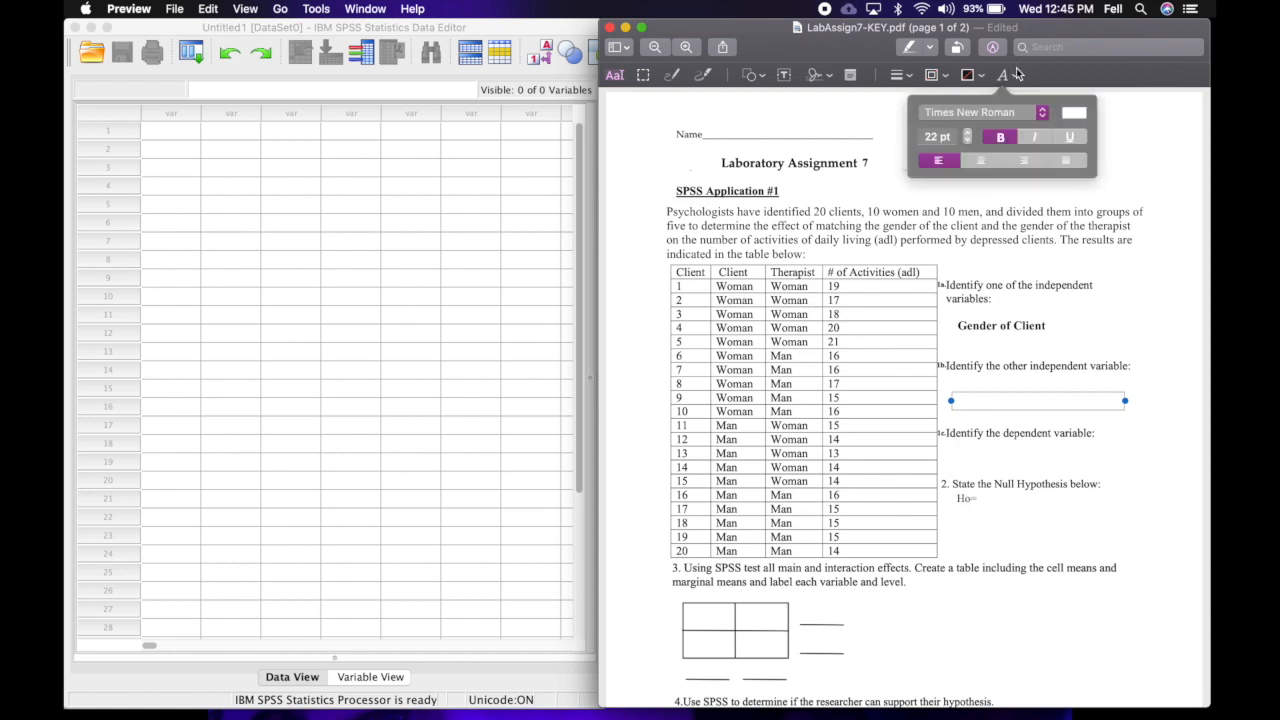
click(1073, 114)
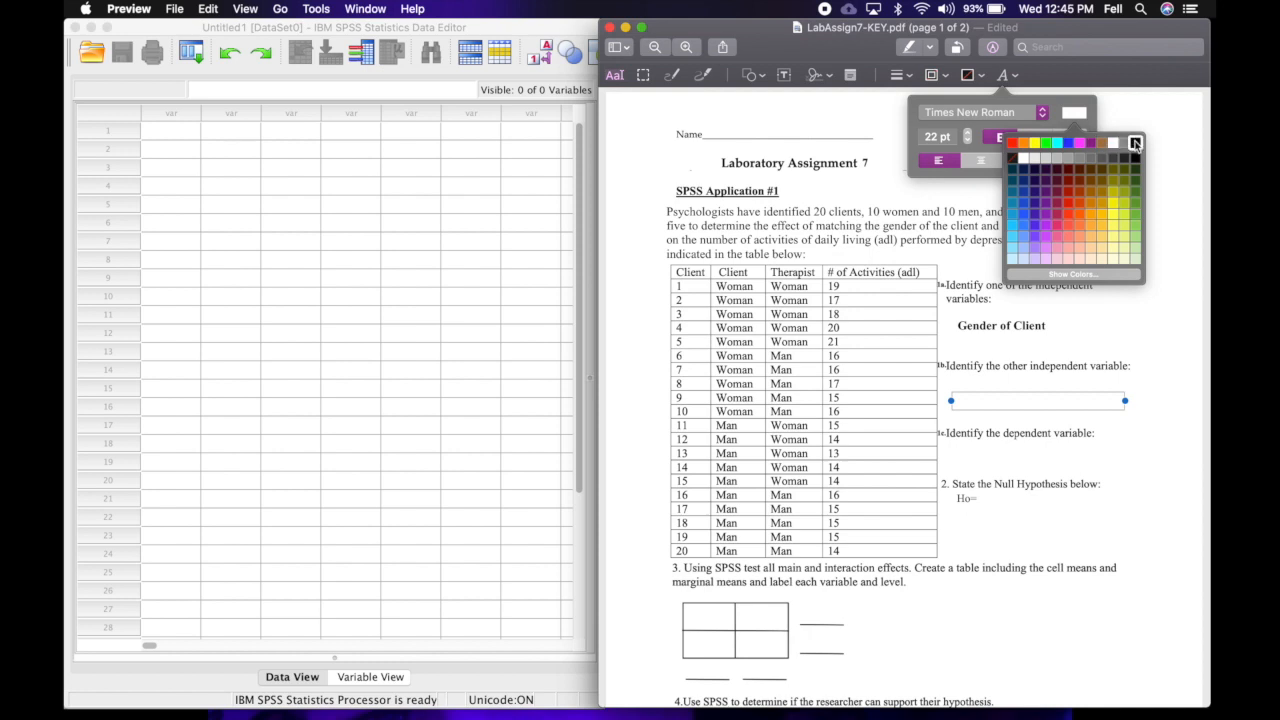
click(1136, 142)
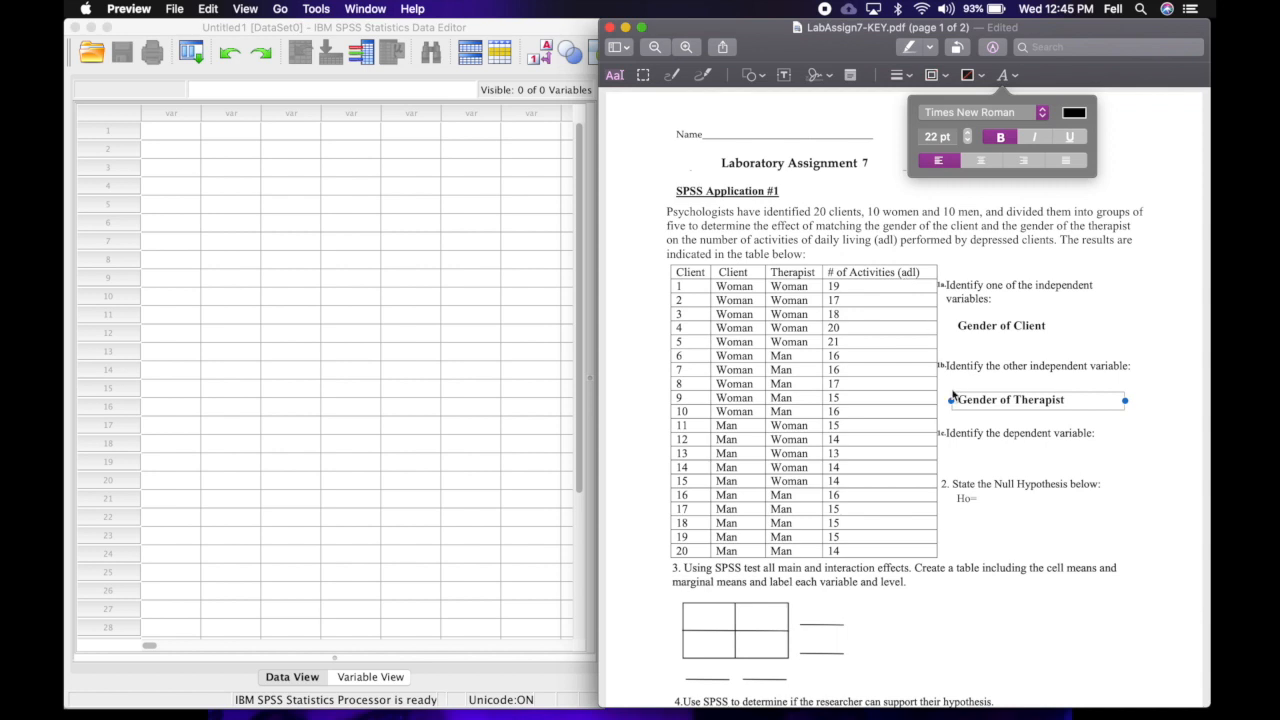
- Set the text colour of the hidden "ADL" answer under the dependent variable question to black
click(961, 459)
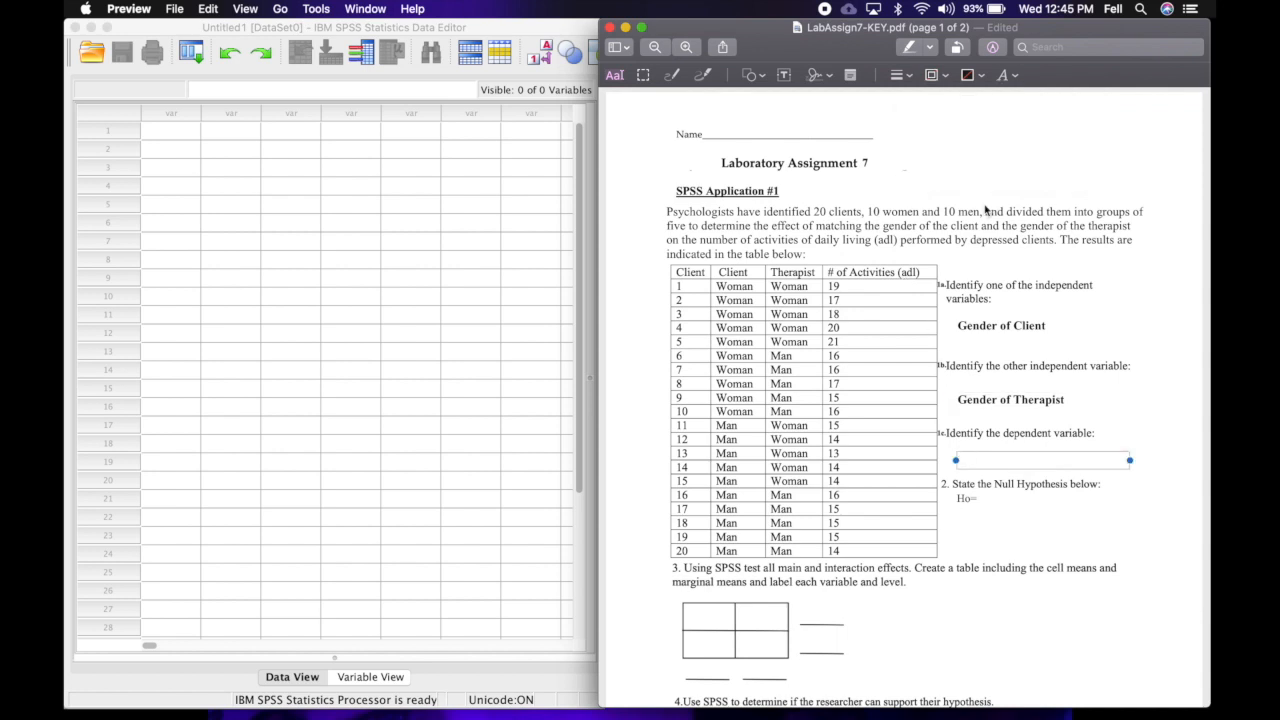
click(1017, 76)
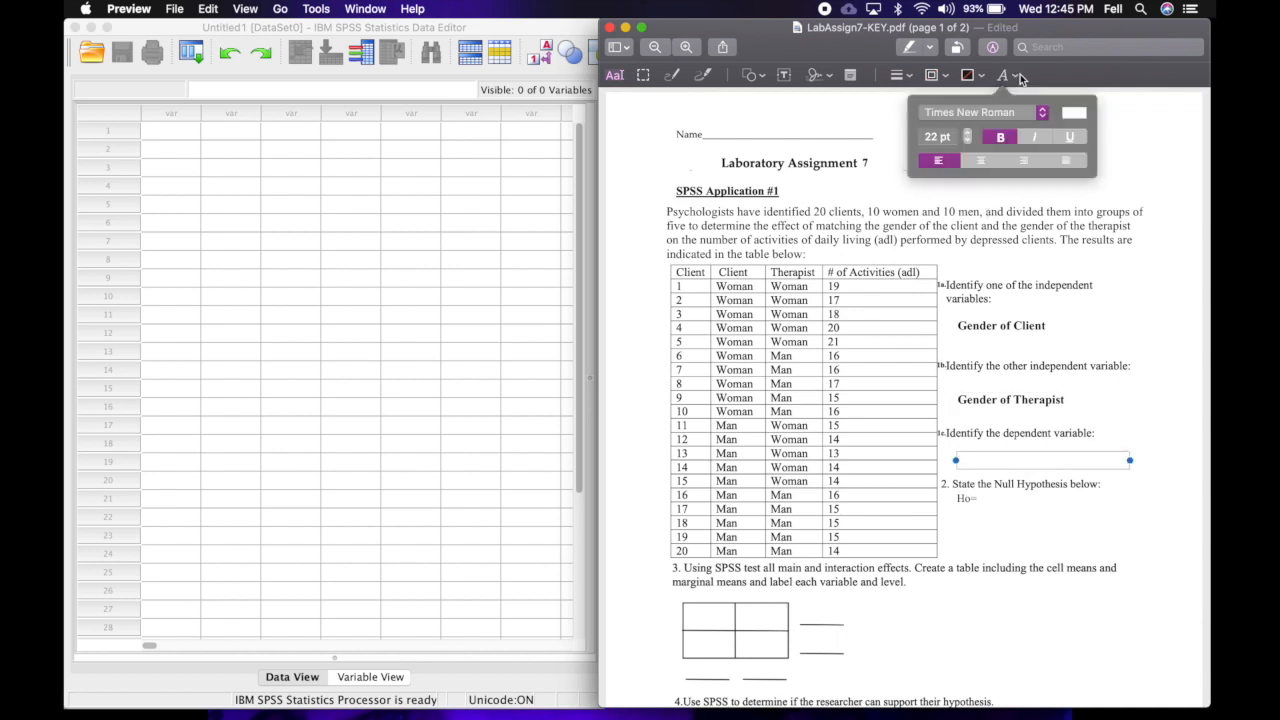
click(1073, 112)
click(1137, 144)
click(1017, 526)
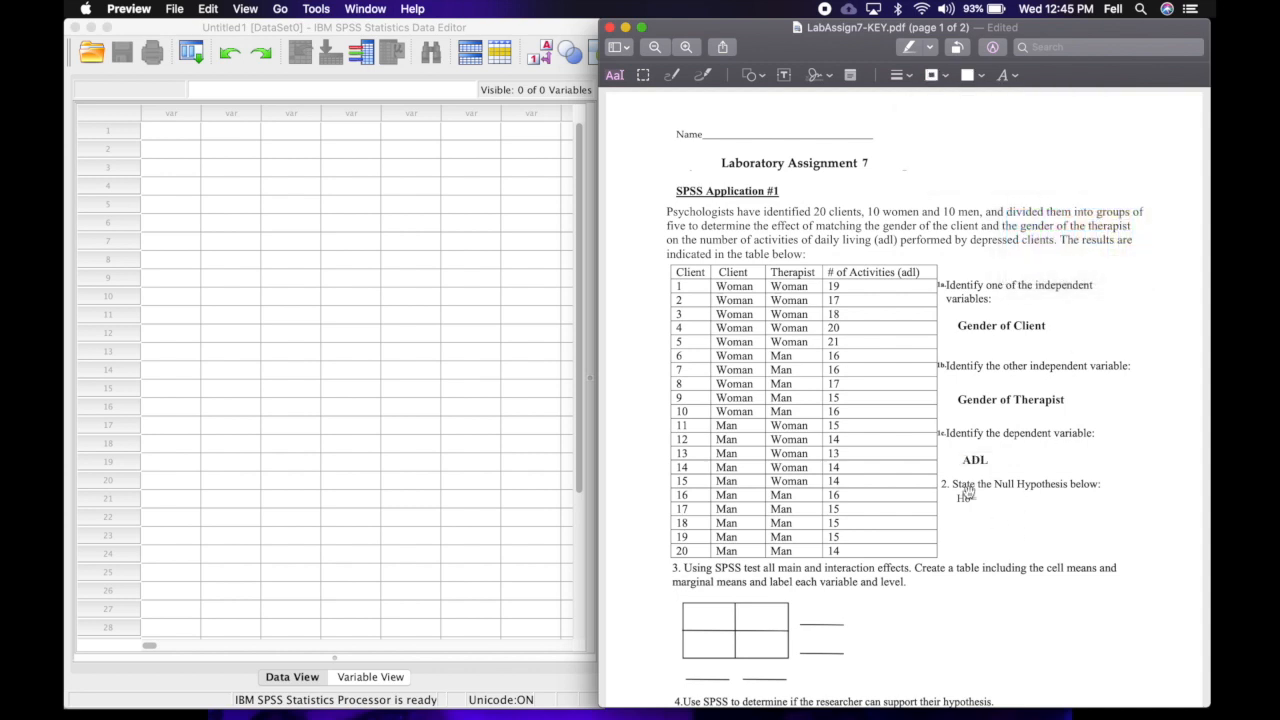
- Begin the null hypothesis after "Ho=" with "There is no significant difference on depression (measured by adl)"
click(999, 499)
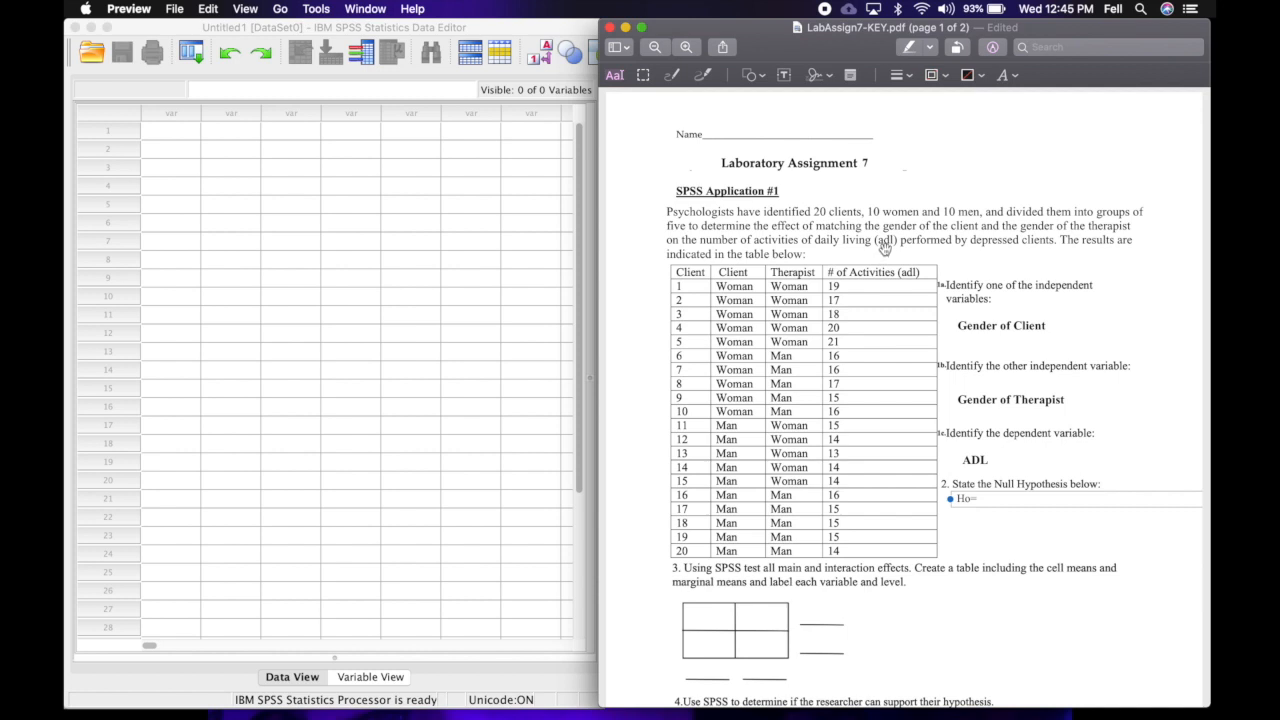
click(975, 500)
text(t difference )
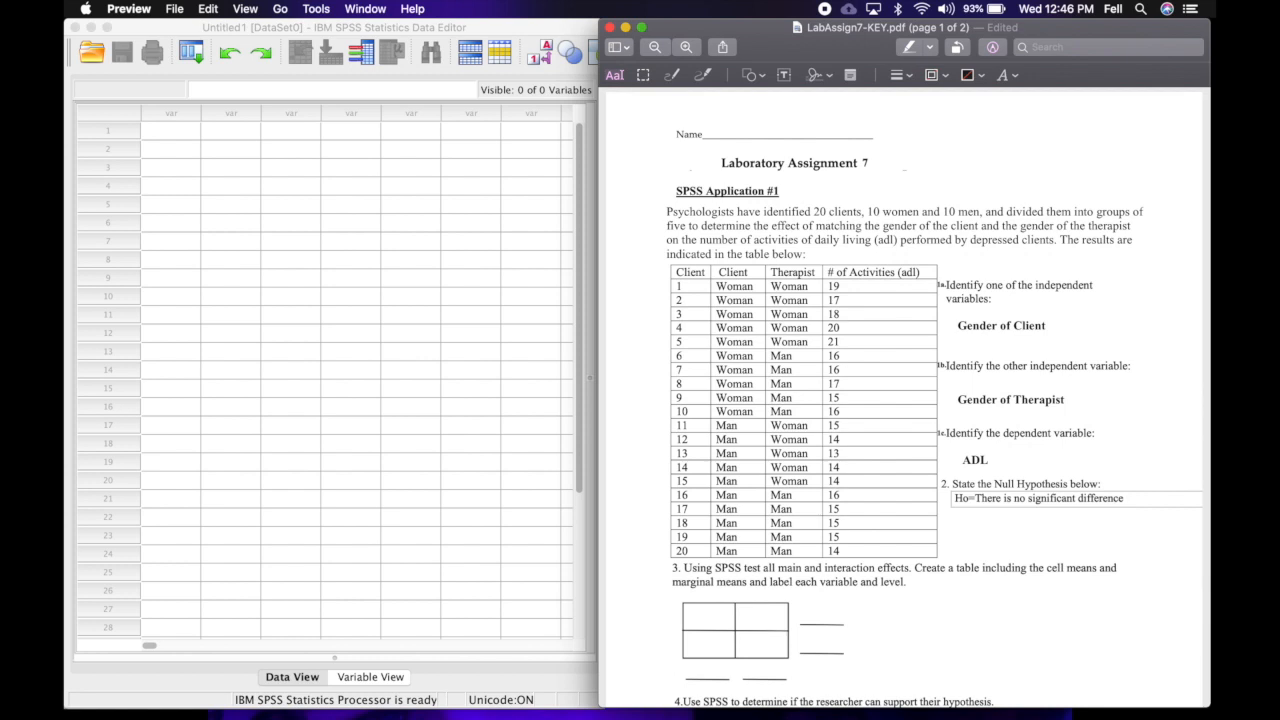
text(on depression (me)
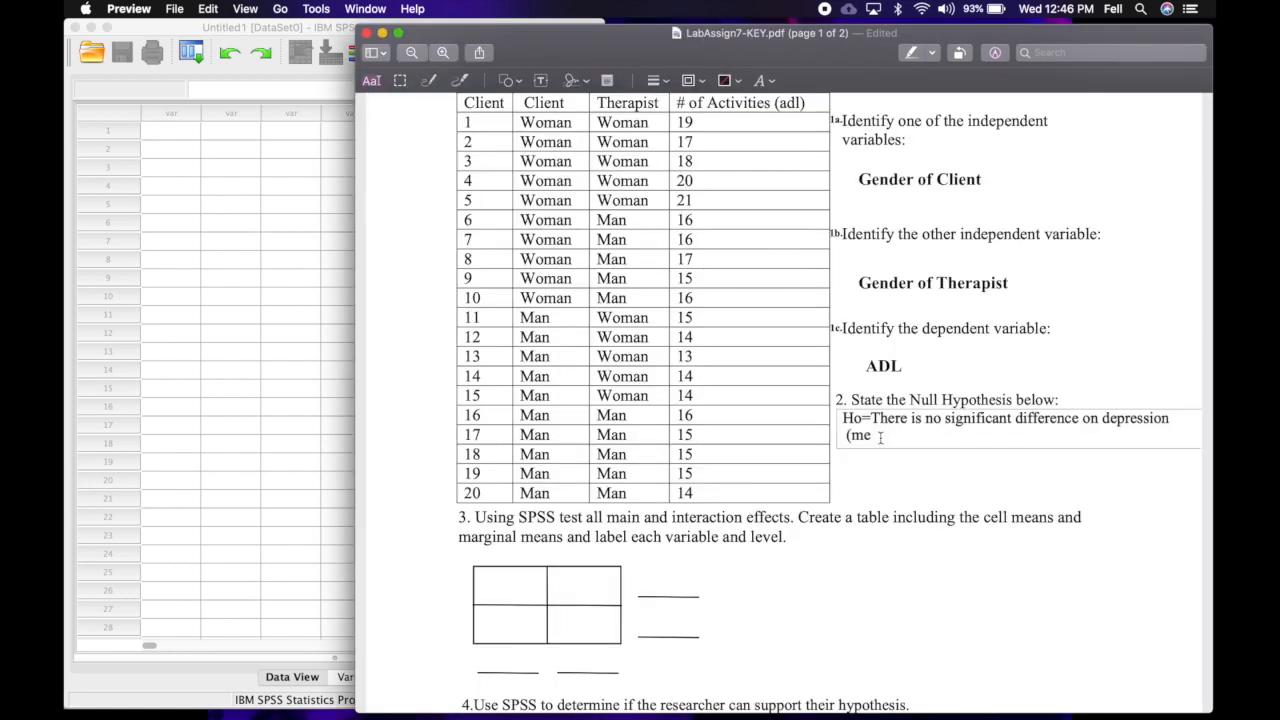
text(asure d by adl))
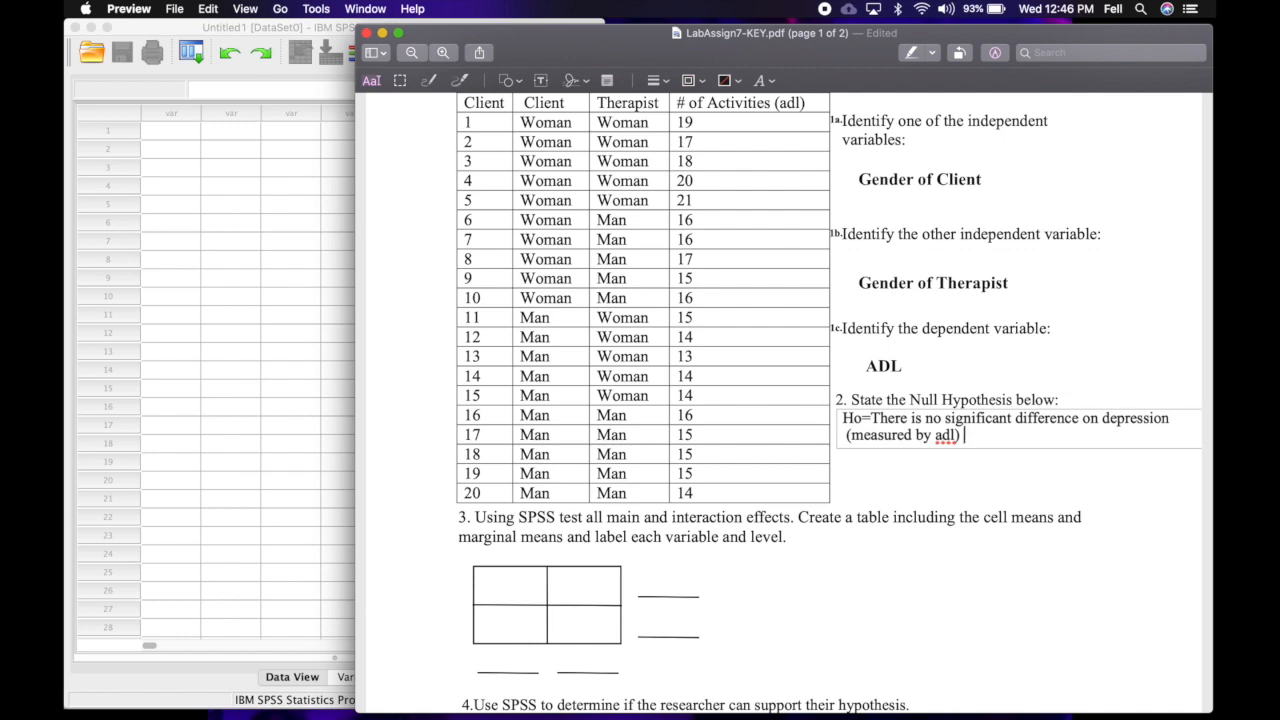
- Complete the null hypothesis with "depending on the gender of the therapist and the gender of the client." and fit its text box below the question
text(depending on the gender ogf)
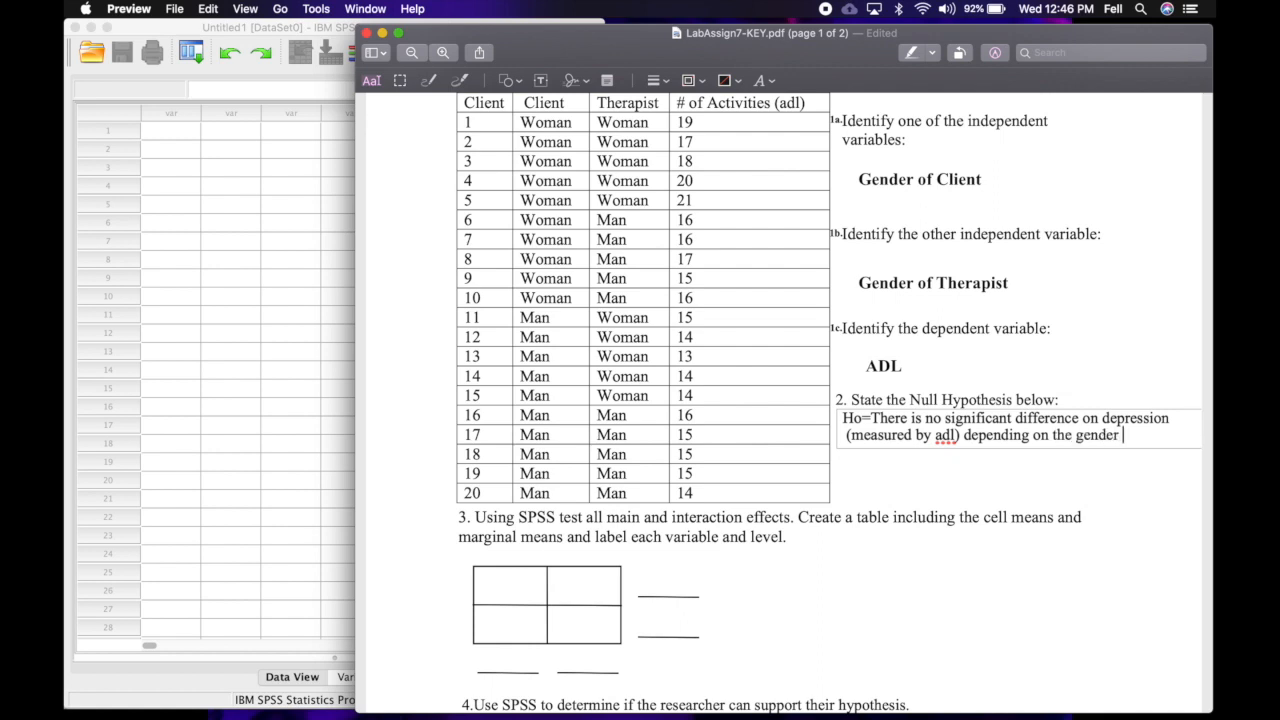
key(BackSpace)
key(BackSpace)
key(BackSpace)
text(f the therapist an)
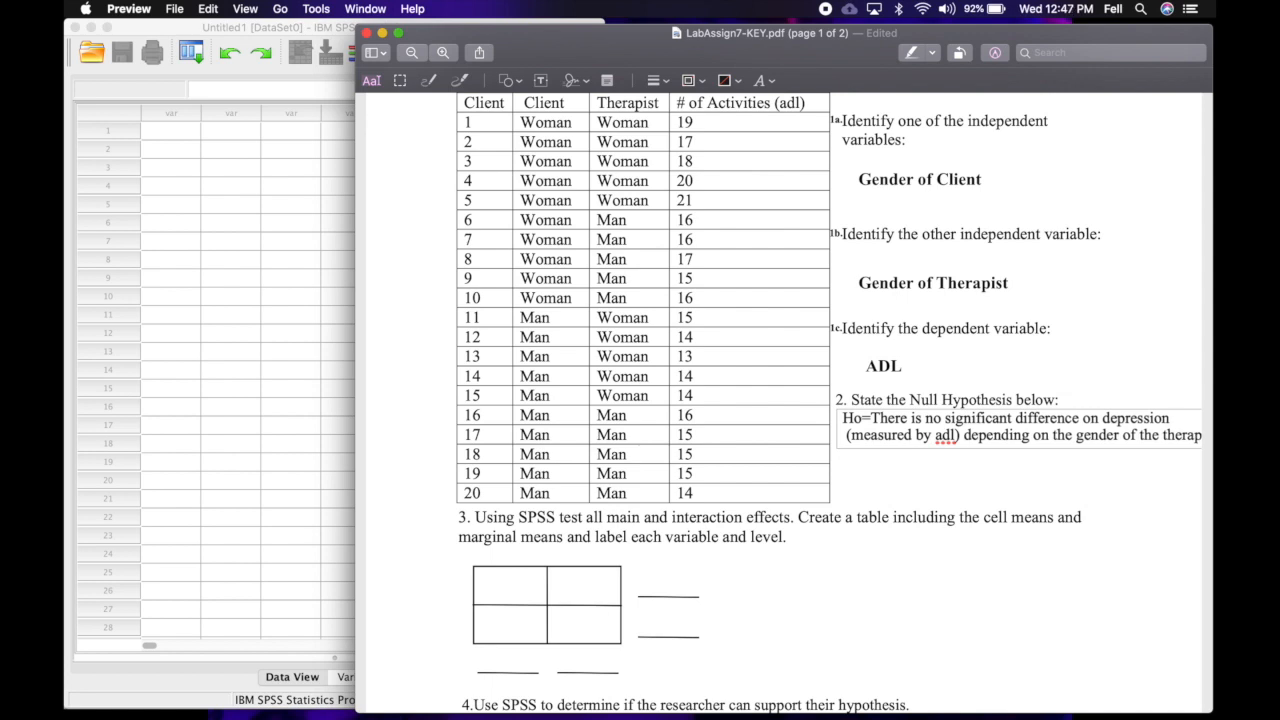
text(d the gender)
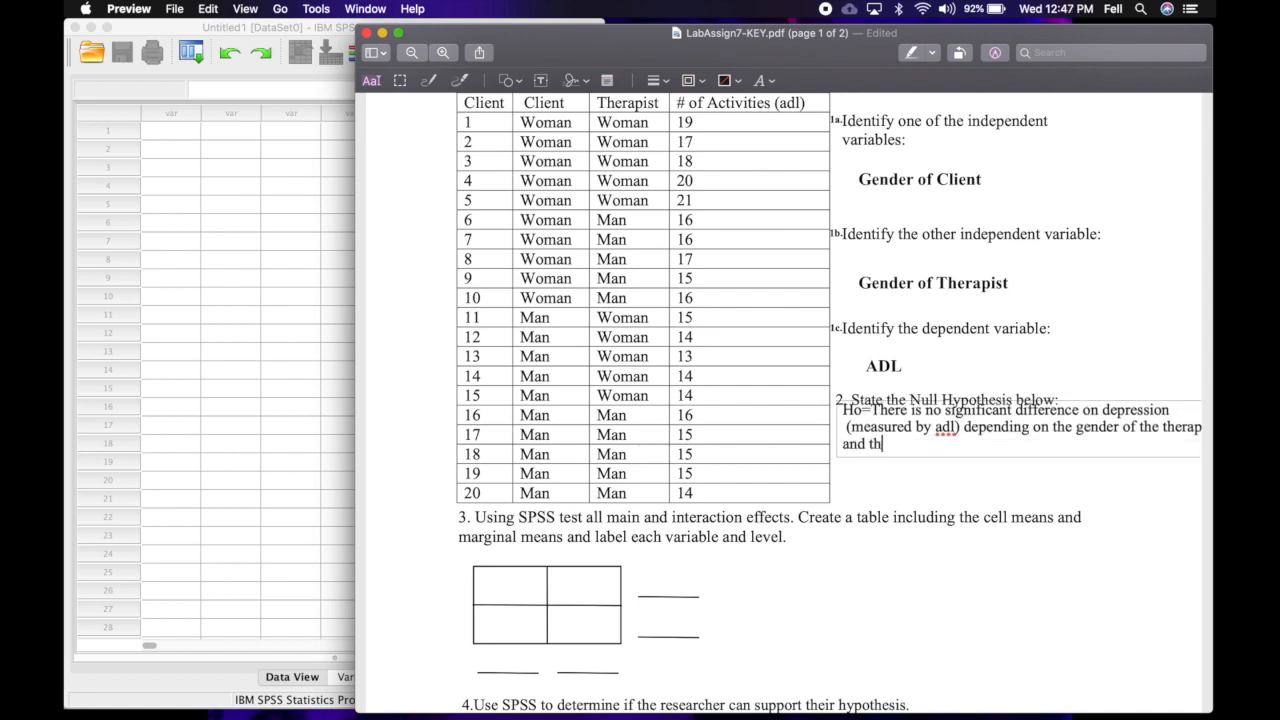
text( og th)
key(BackSpace)
key(BackSpace)
key(BackSpace)
key(BackSpace)
text(f the client.)
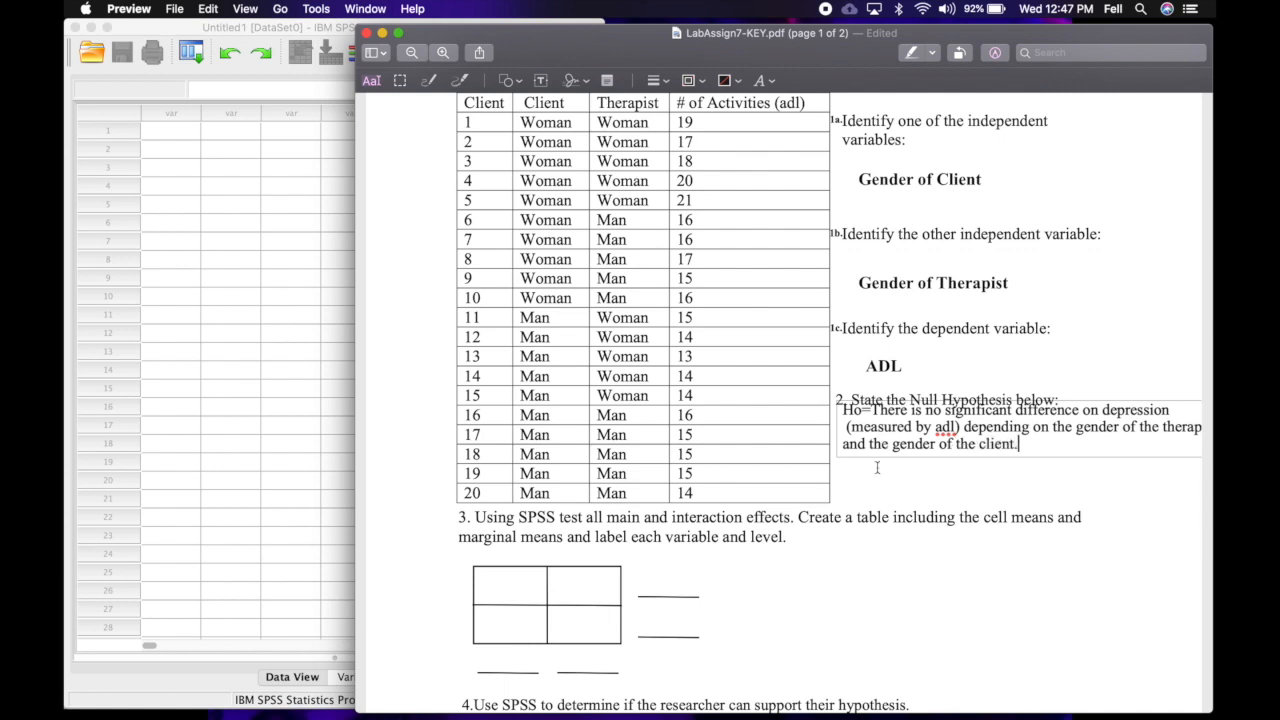
click(836, 408)
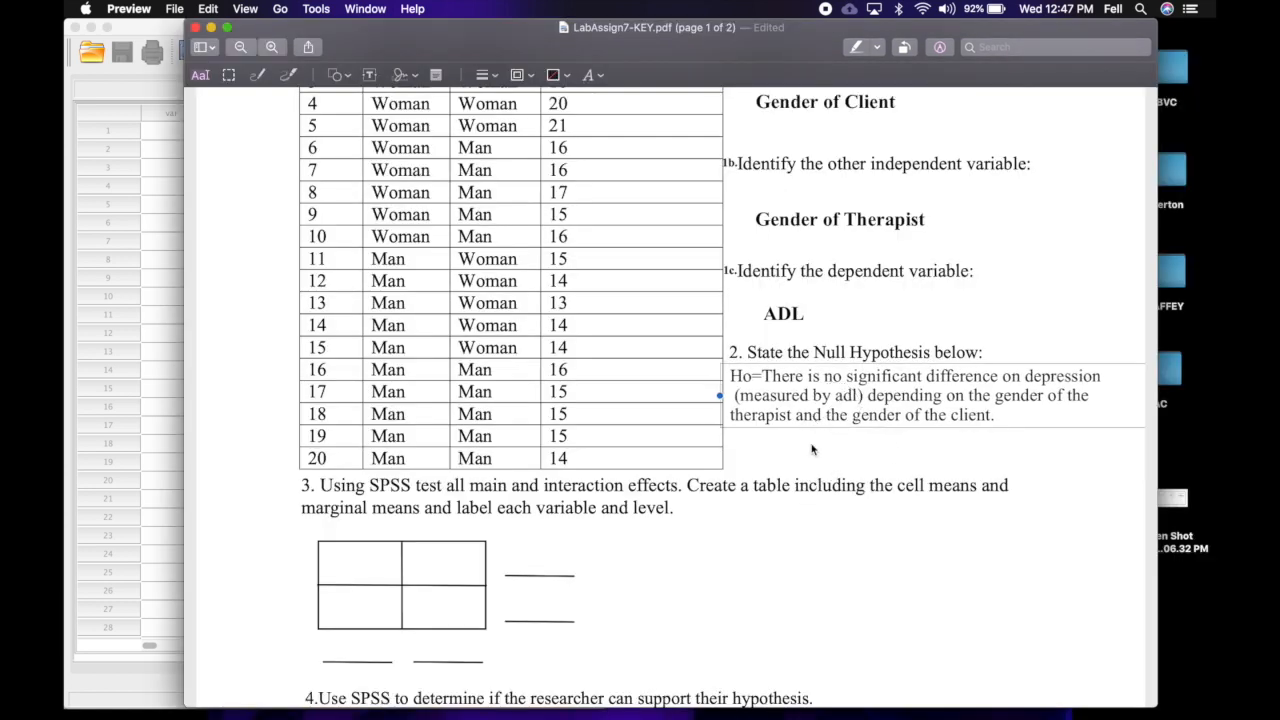
click(812, 450)
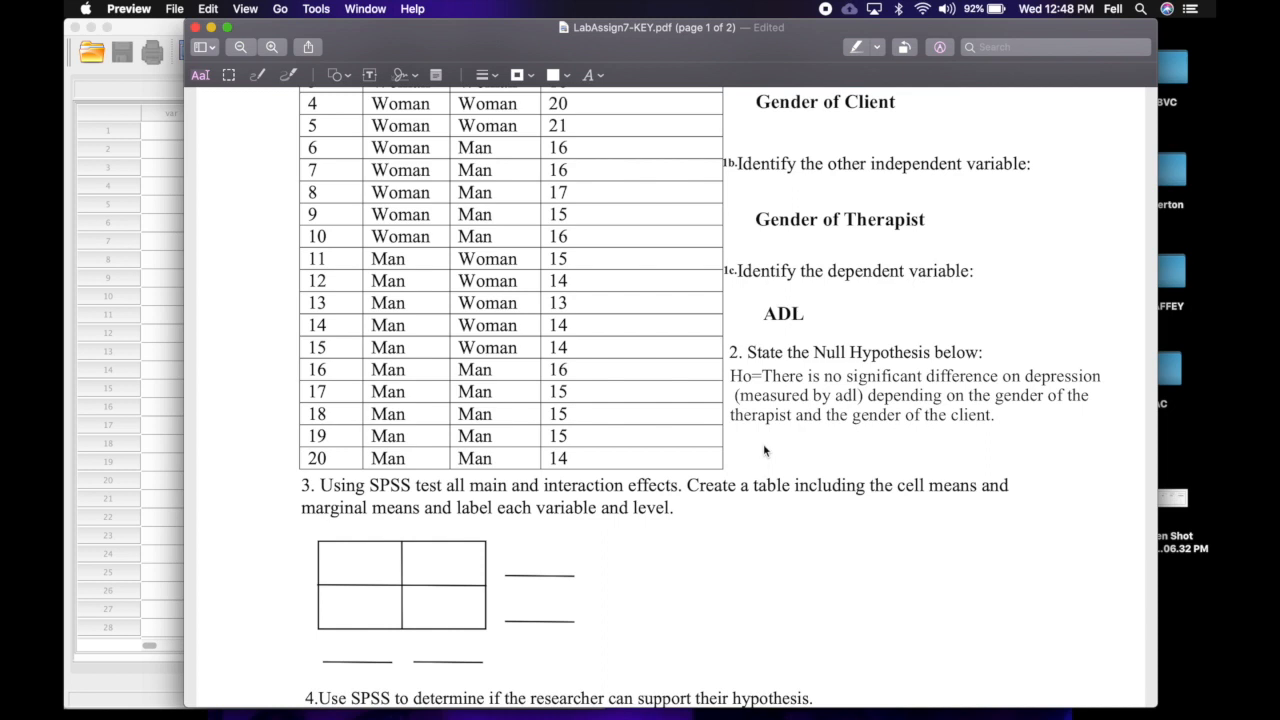
- Review the client data table and narrow the assignment window so the SPSS Data Editor shows beside it
scroll(832, 306, up, 1)
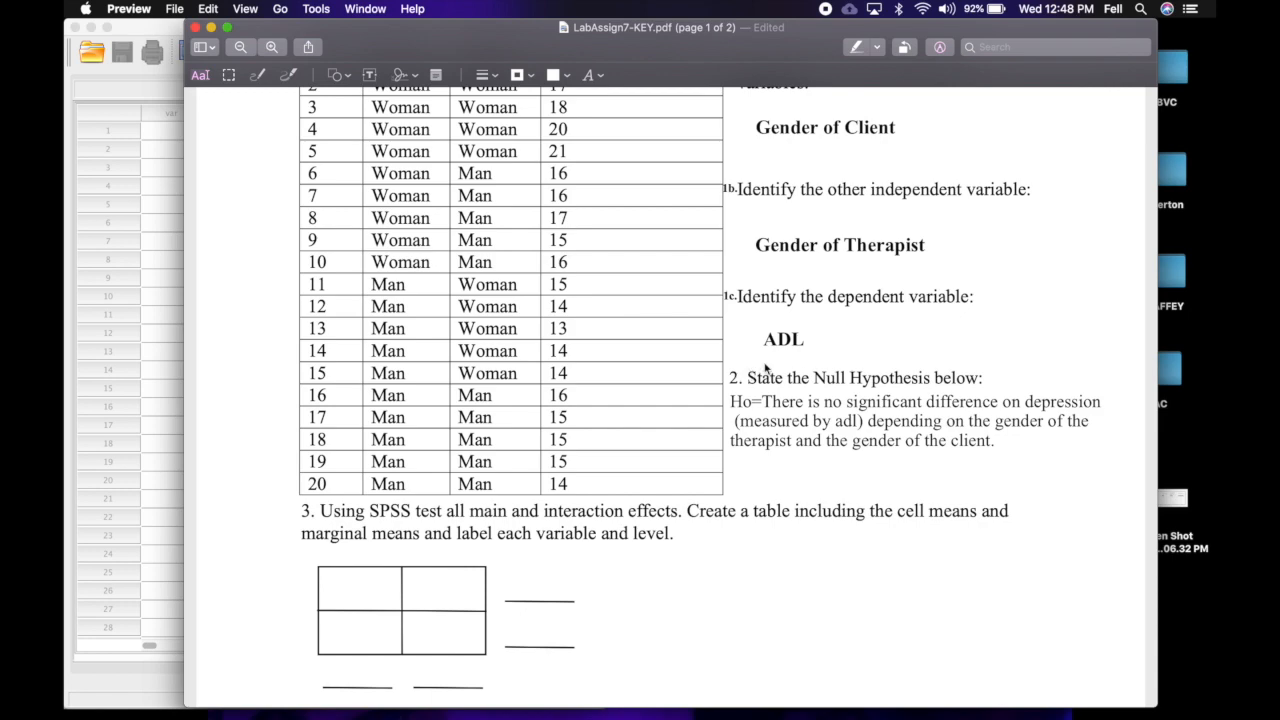
scroll(766, 369, down, 5)
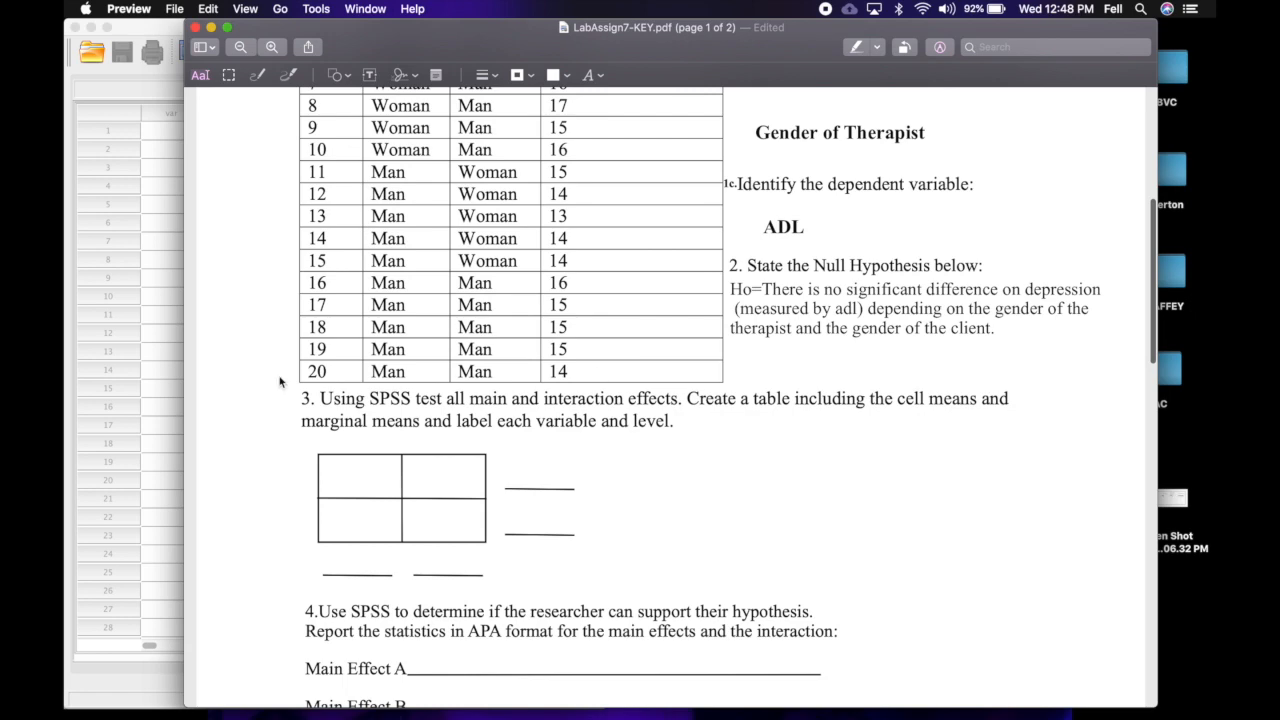
scroll(391, 370, up, 10)
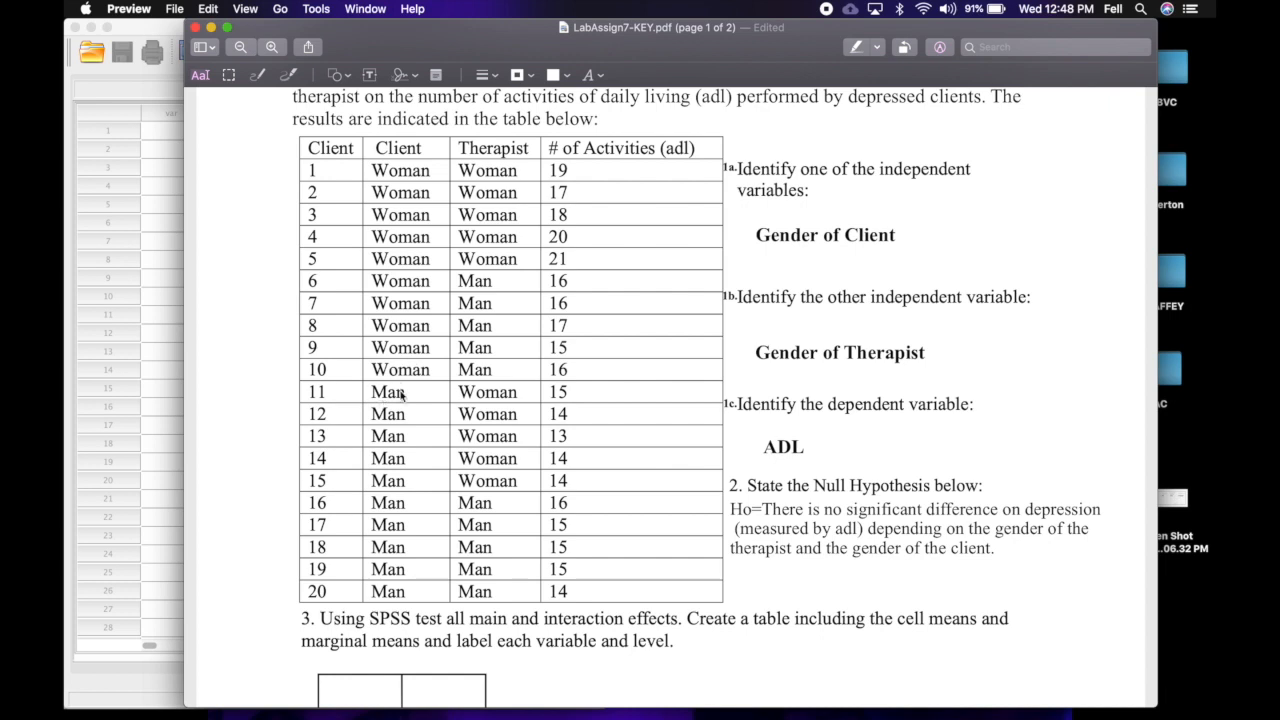
scroll(411, 592, down, 1)
scroll(411, 592, down, 1)
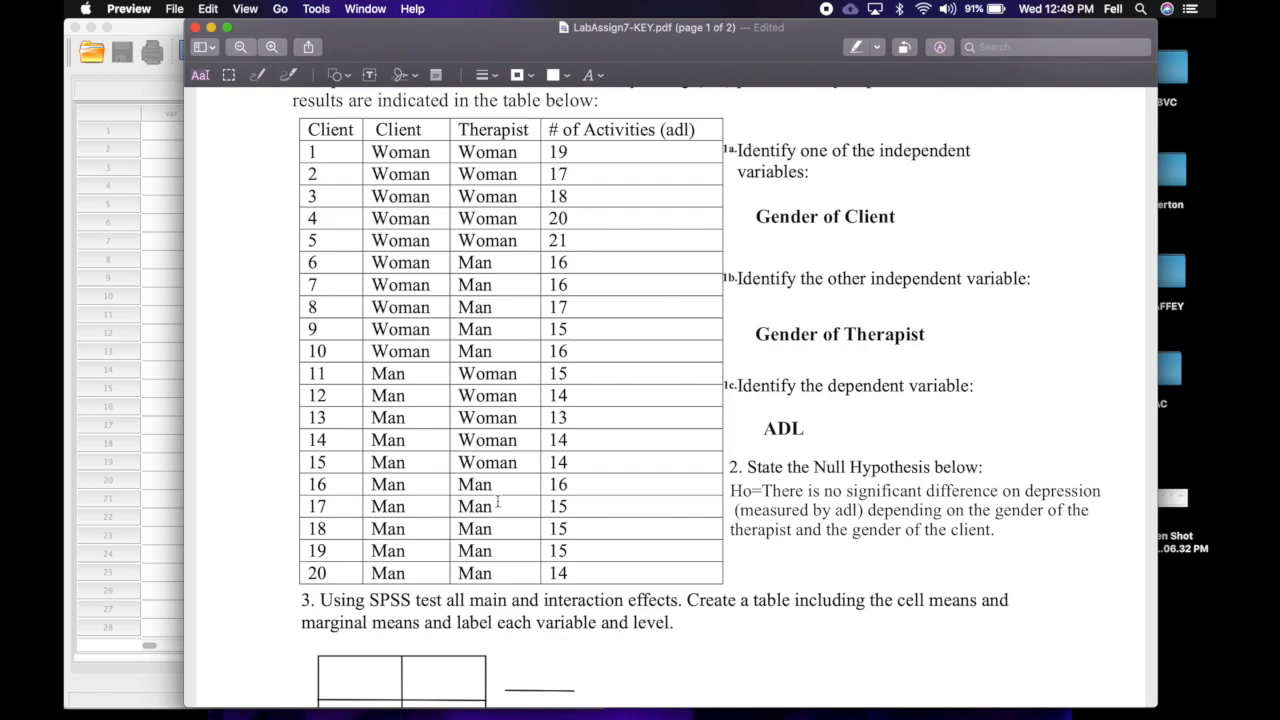
drag(183, 400, 606, 393)
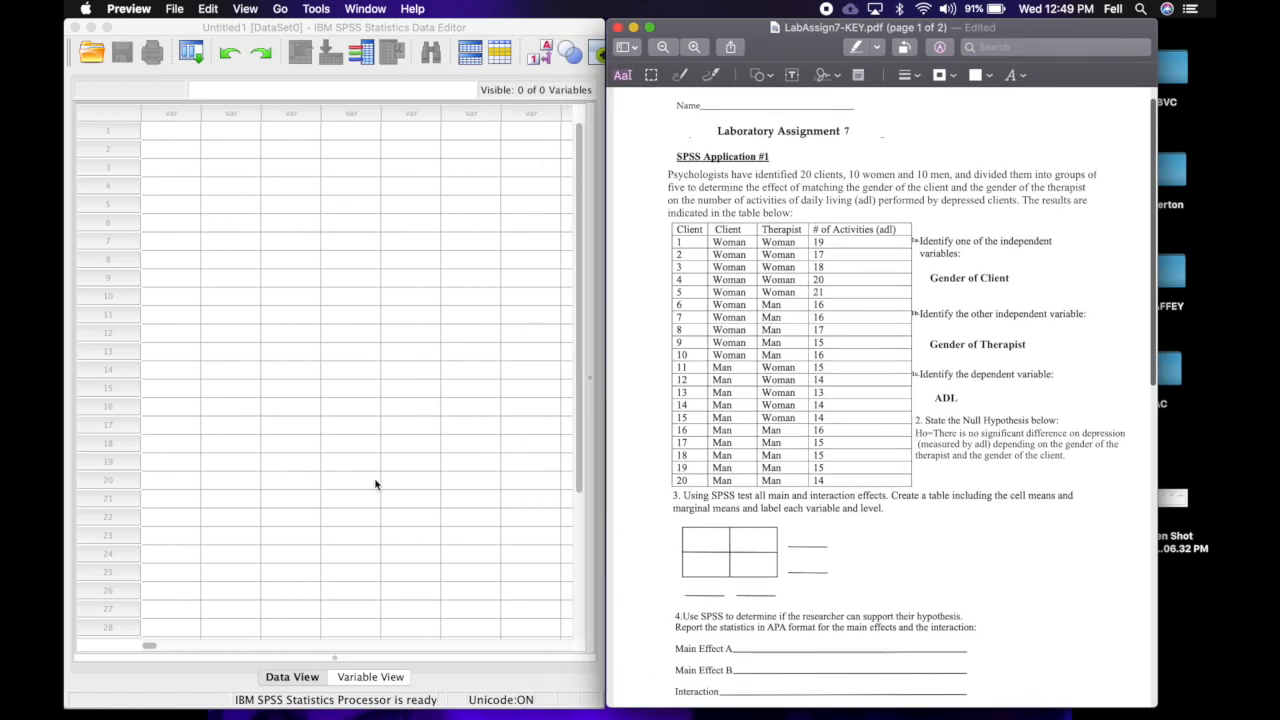
- Switch to SPSS and define the first variable as GenderClient with the label "Client"
click(372, 680)
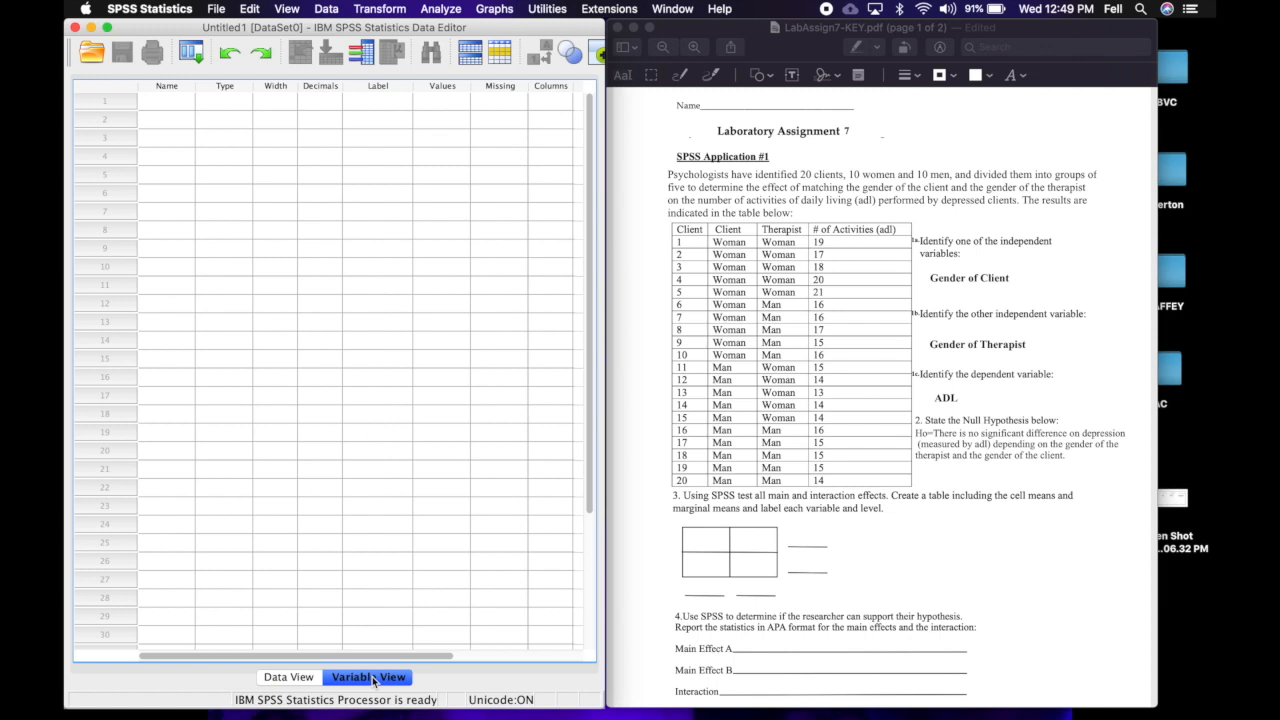
click(173, 103)
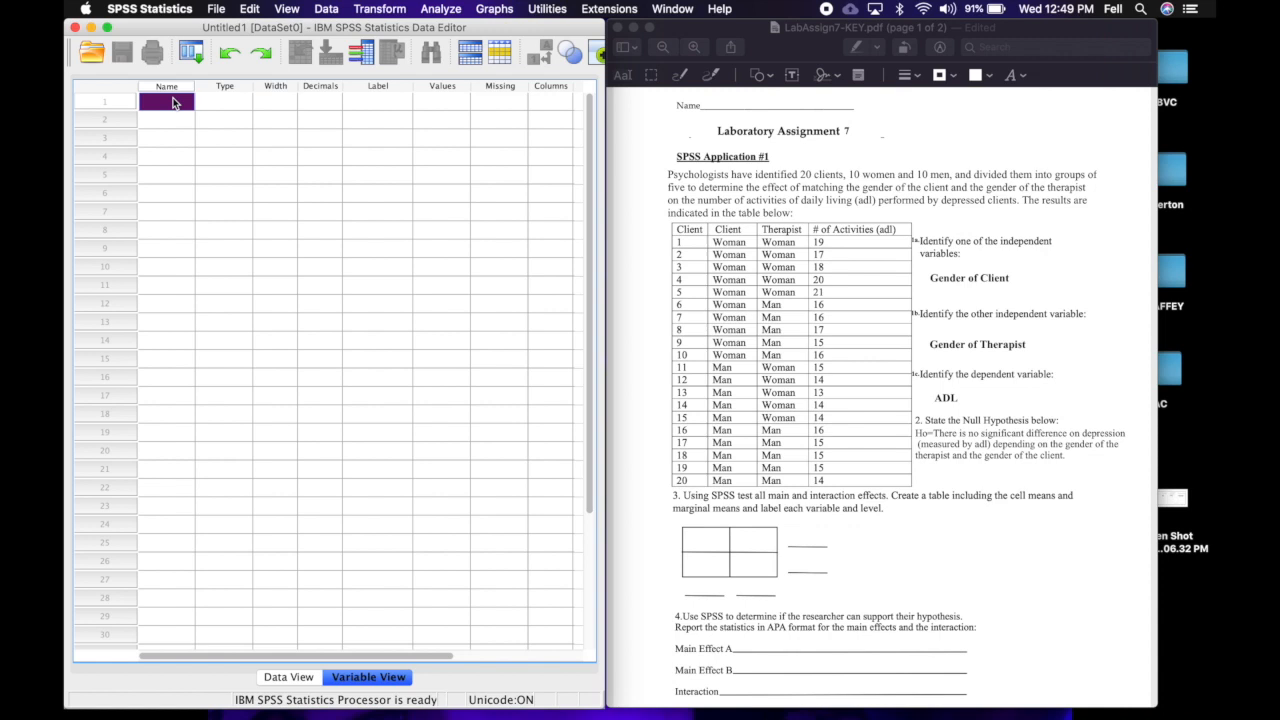
text(Gender)
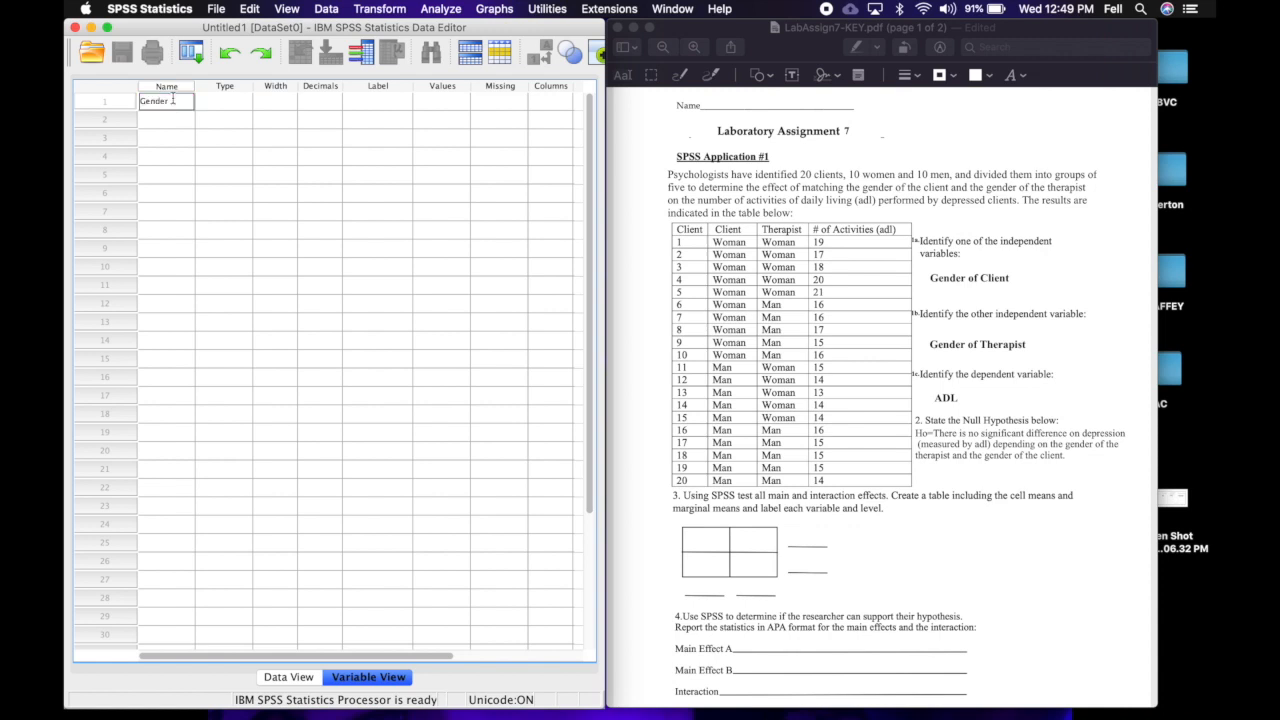
text(Client)
key(Tab)
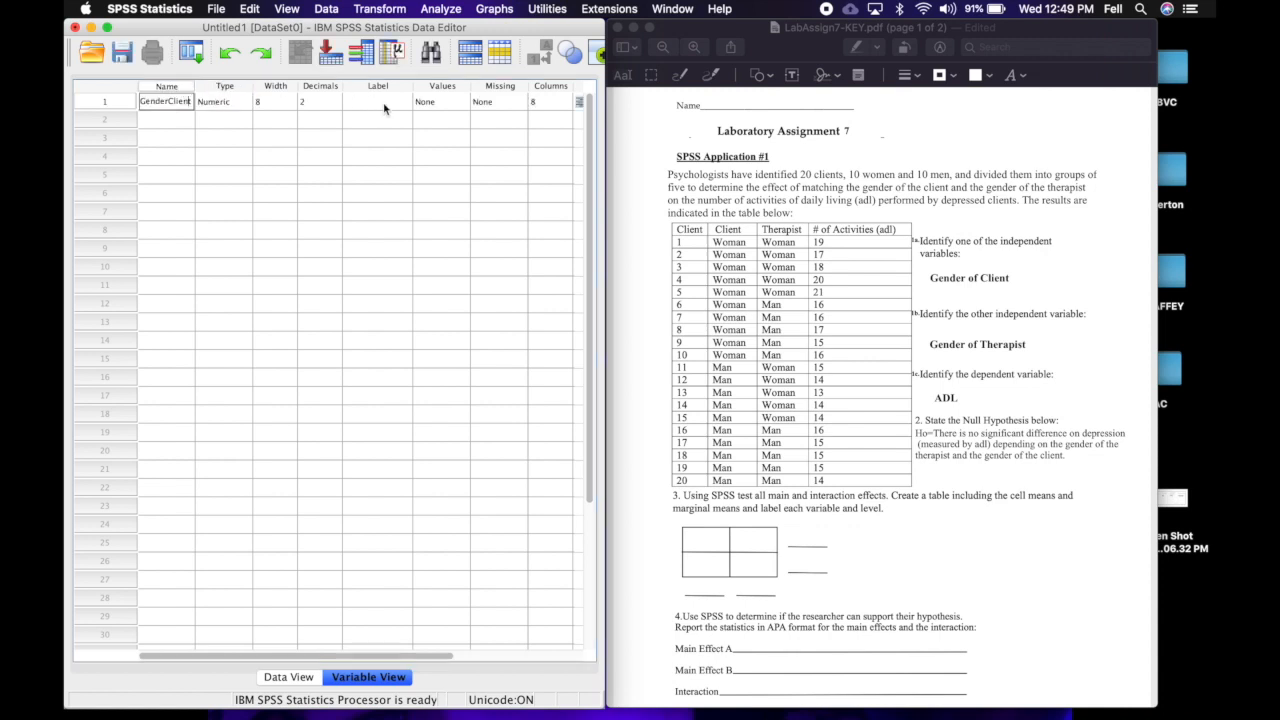
click(383, 104)
text(Client)
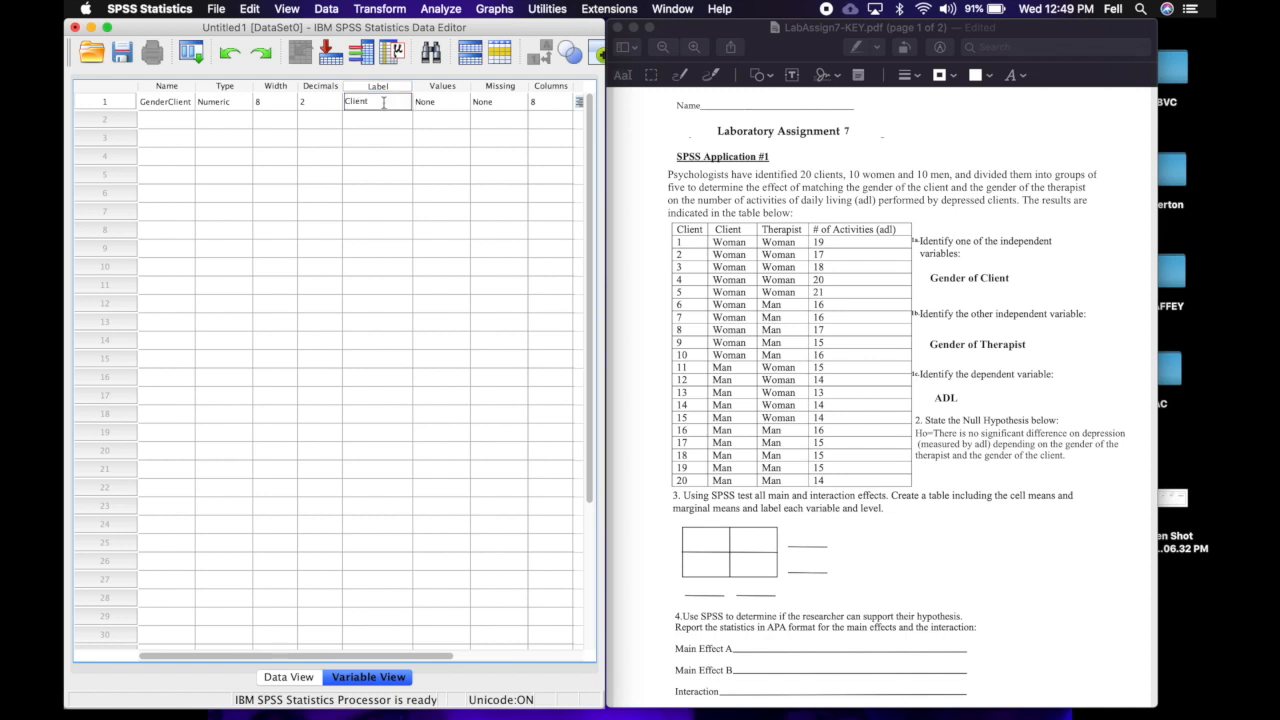
- Define the second variable as GenderTherapist with the label "Therapist"
click(167, 121)
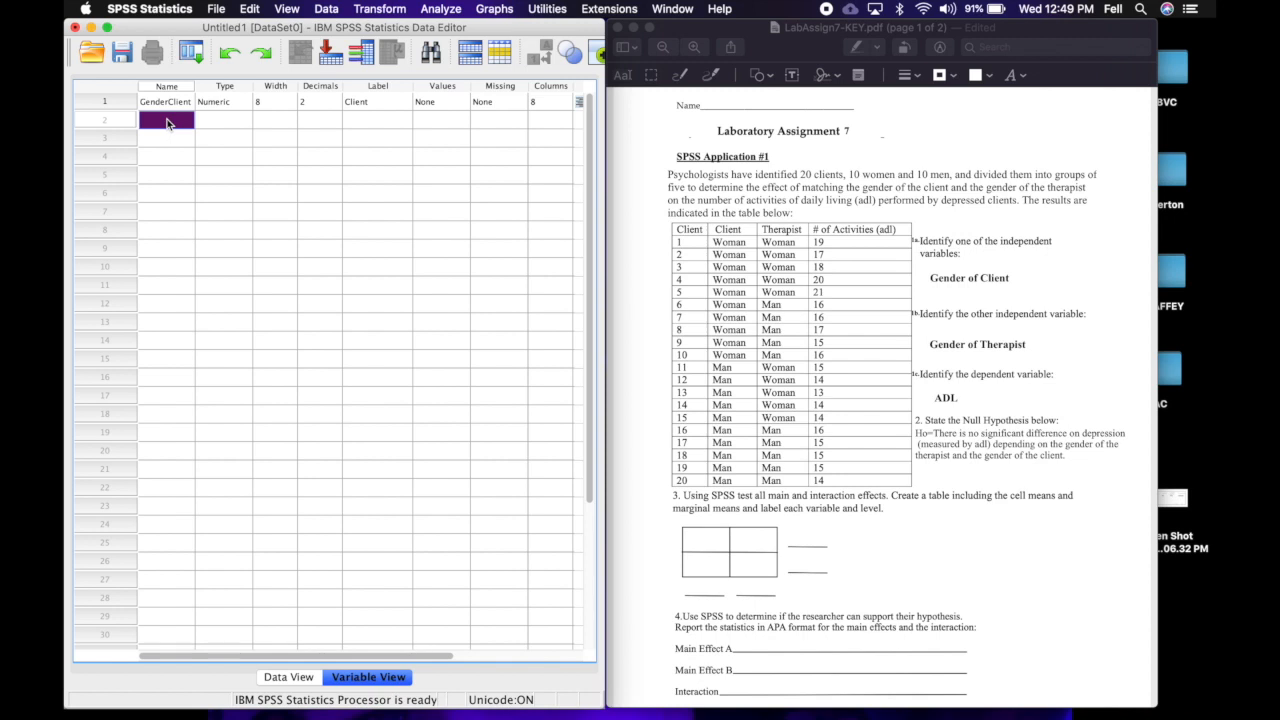
text(G)
text(enderTherapist)
key(Tab)
key(Tab)
key(Tab)
key(Tab)
text(T)
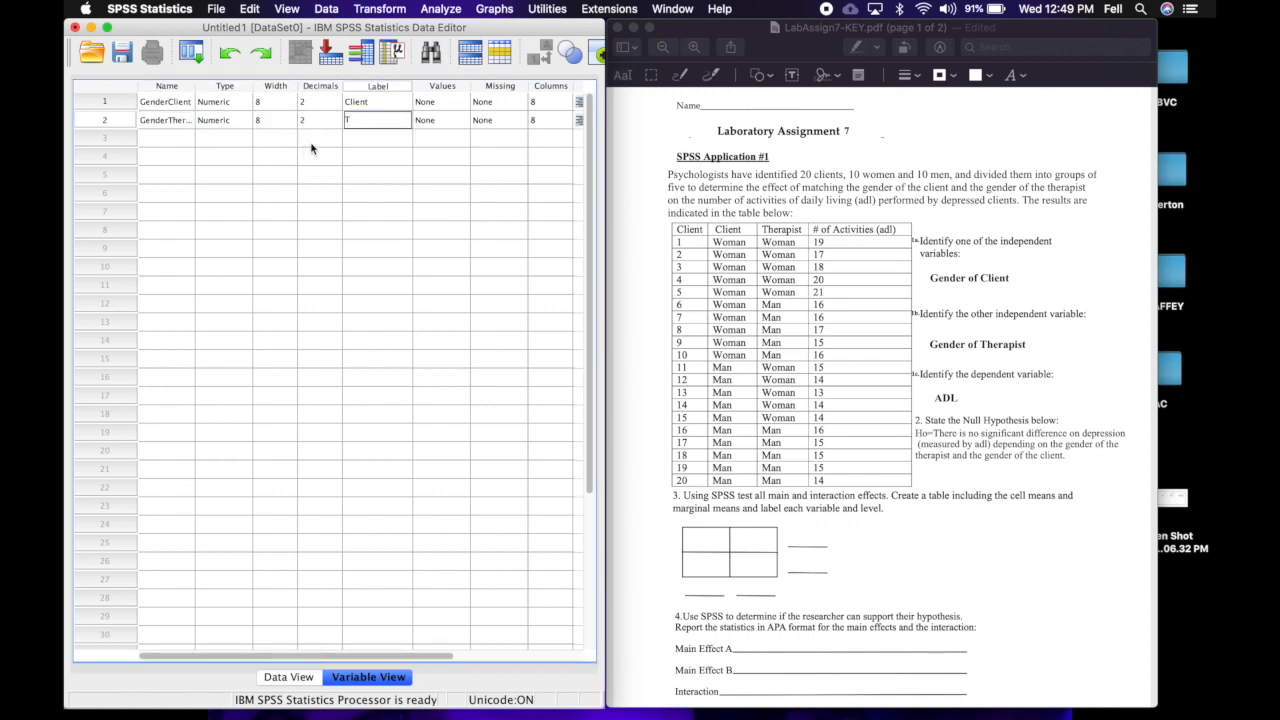
text(herapist)
- Define the third variable as Activities with the label "ADL"
click(163, 140)
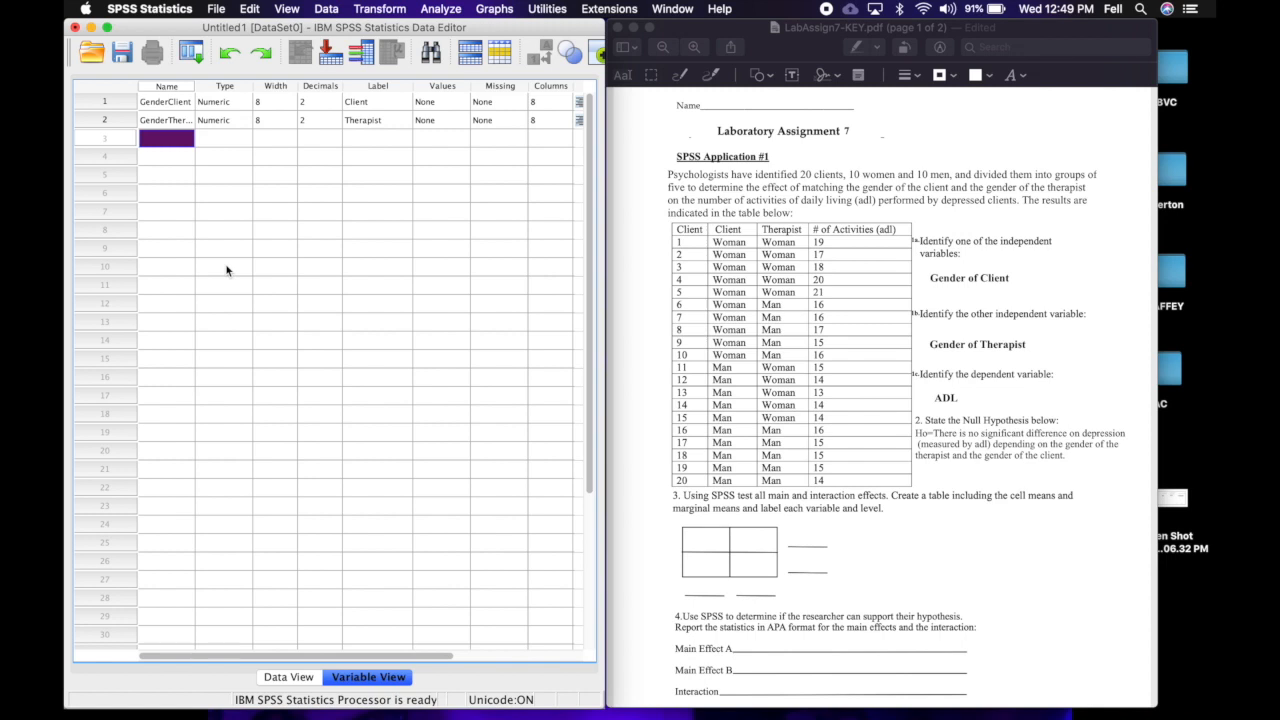
text(Ac)
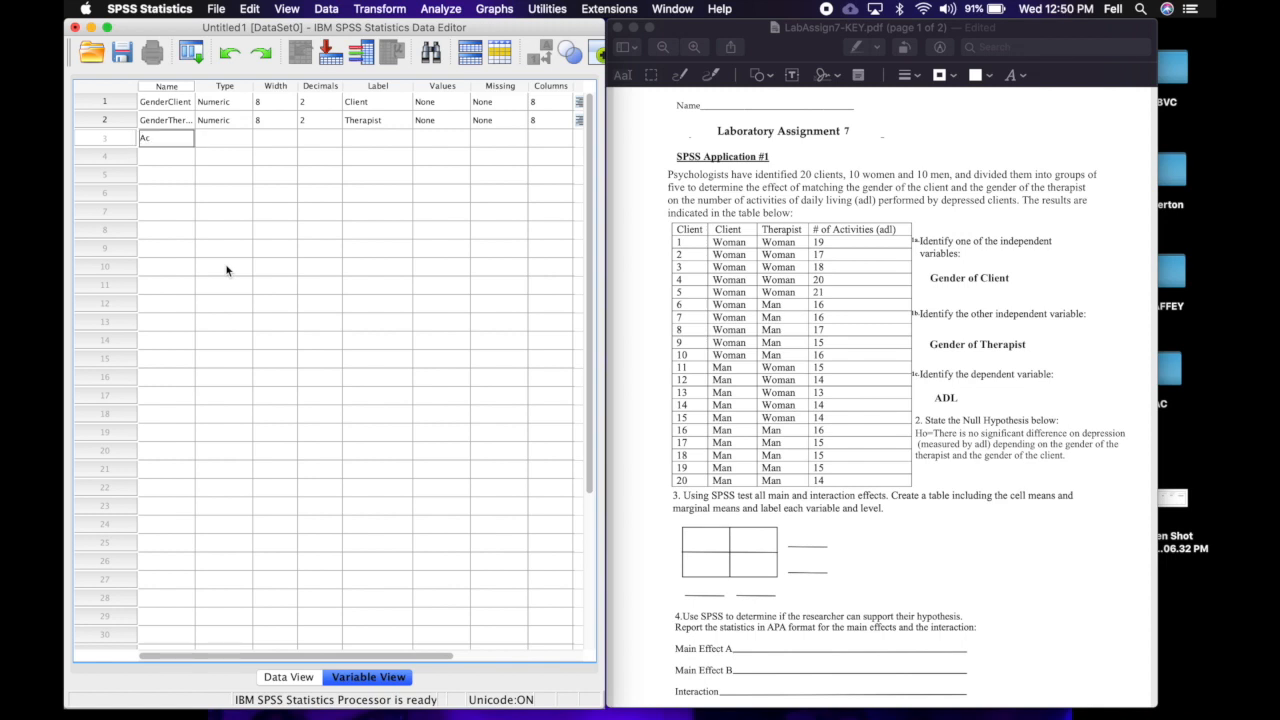
key(Tab)
key(Tab)
key(Tab)
key(Tab)
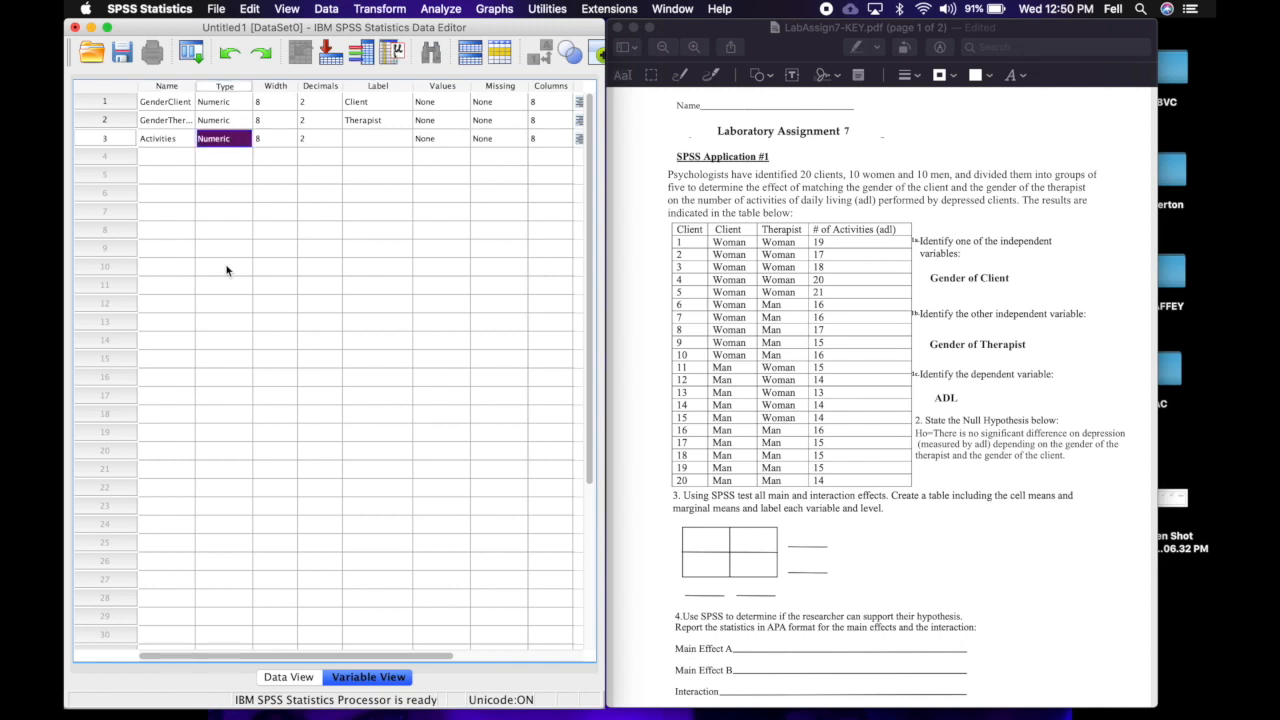
text(ADL)
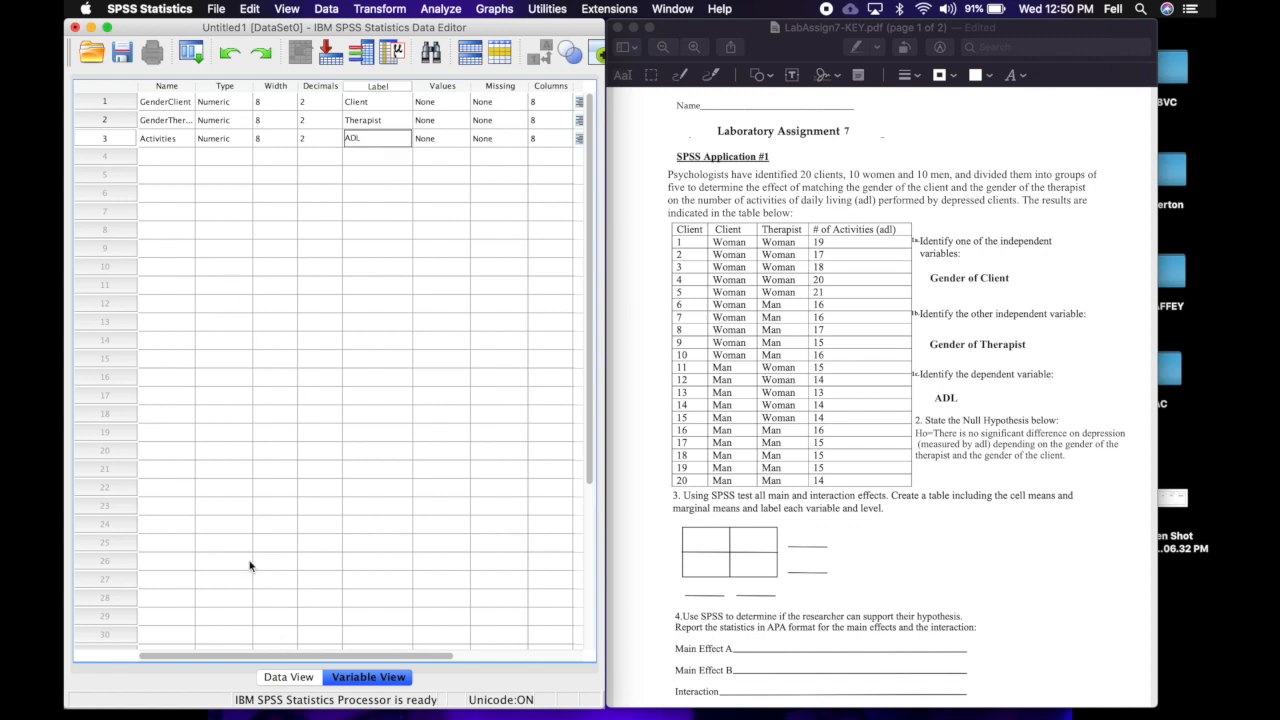
- Widen the Name column of the variable list and the three variable columns of the data grid to fit the full variable names
drag(197, 88, 229, 87)
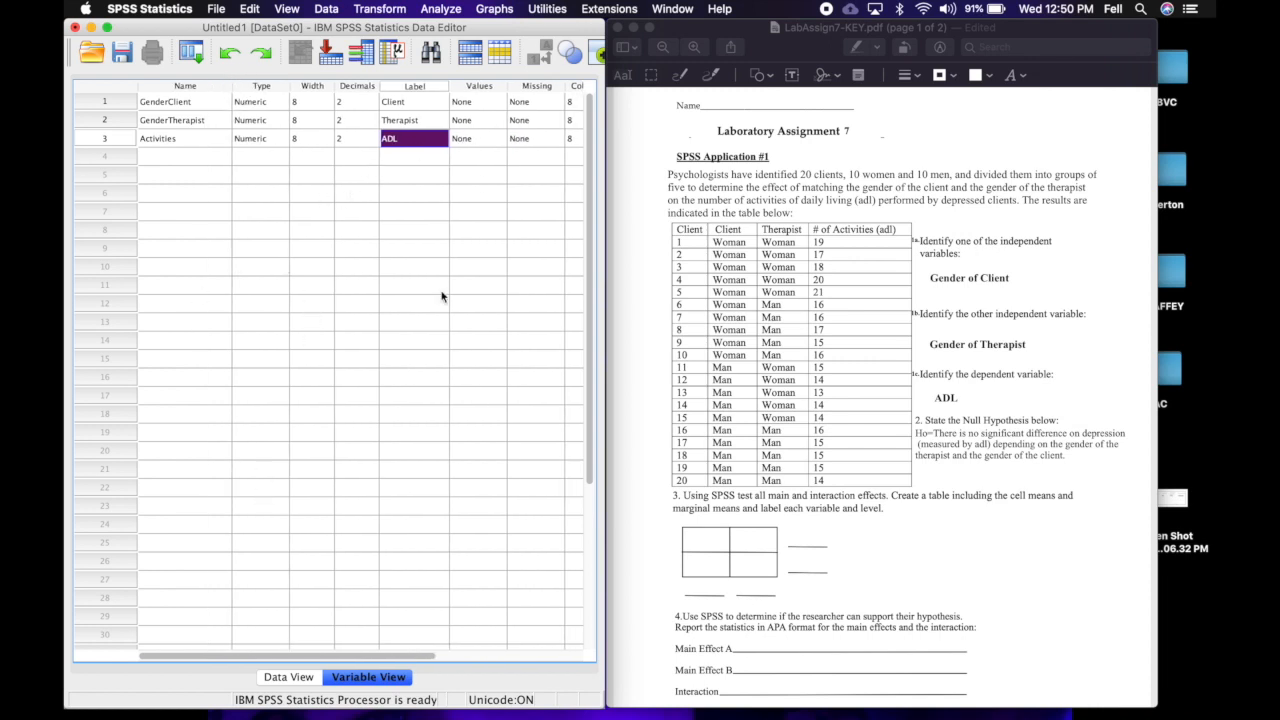
click(289, 679)
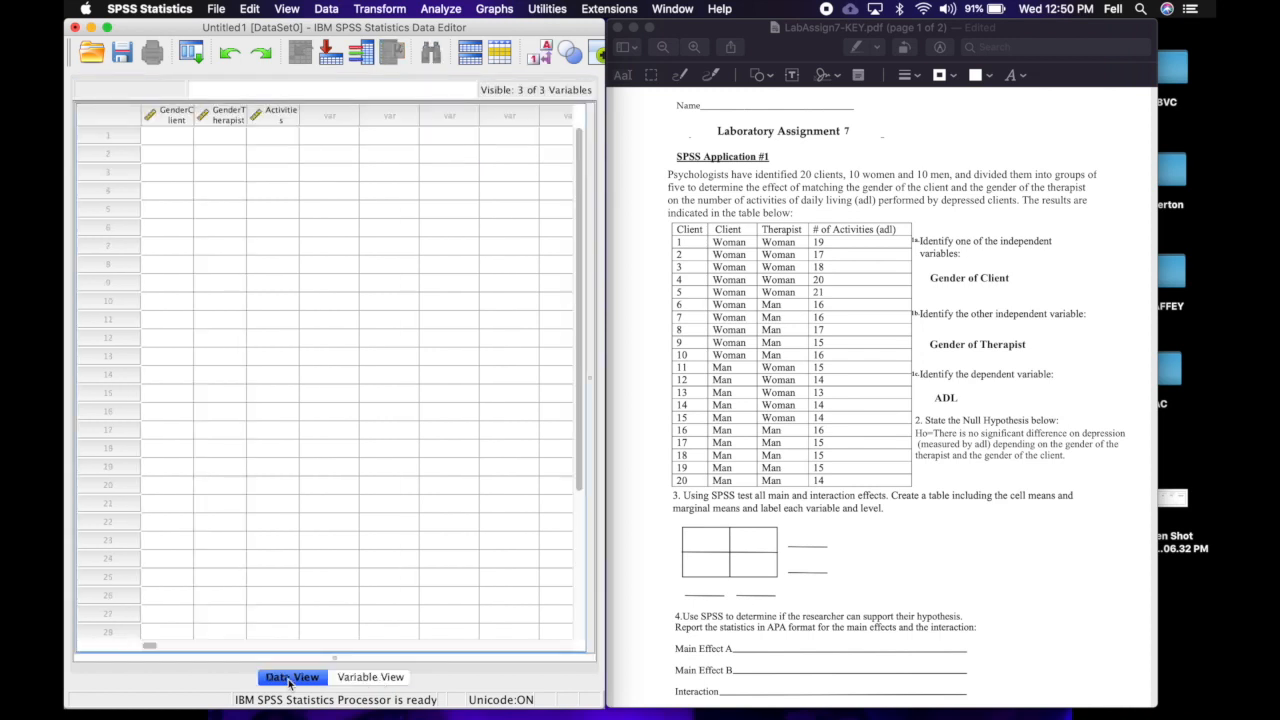
drag(193, 119, 383, 113)
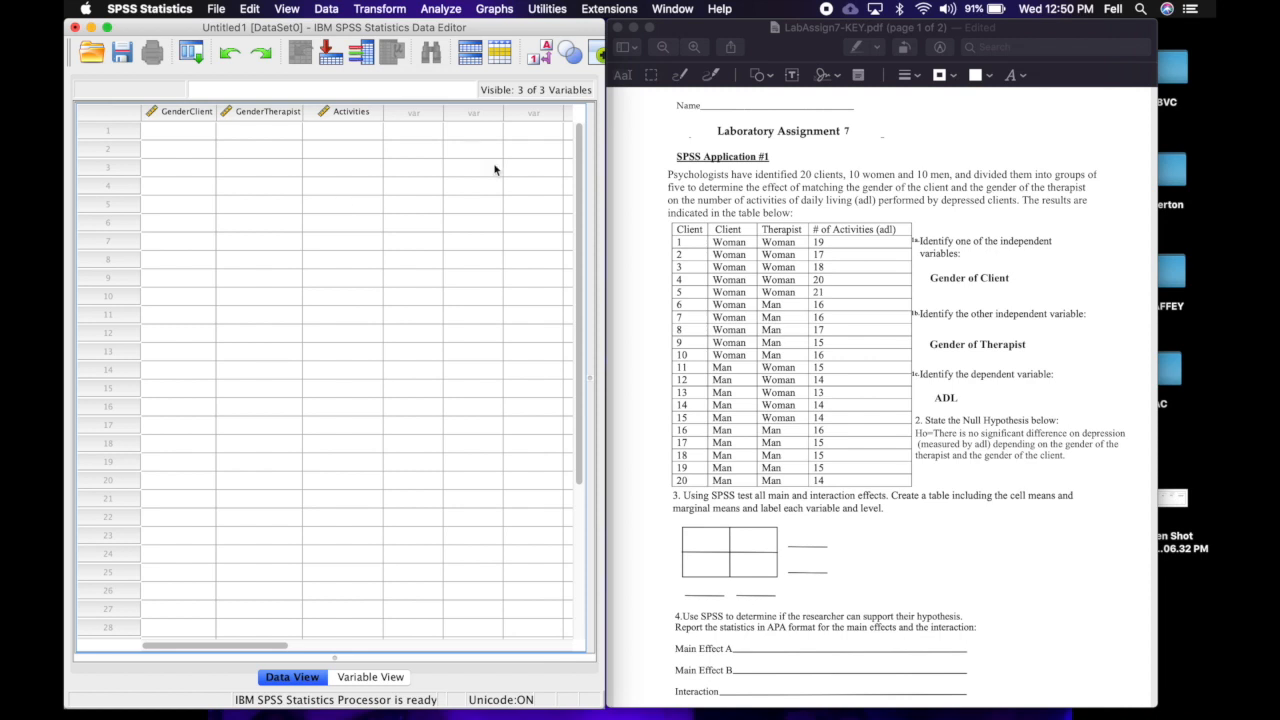
- Code GenderClient from the assignment table, entering 1 for cases 1 to 10 (women) and 2 for cases 11 to 20 (men)
click(741, 440)
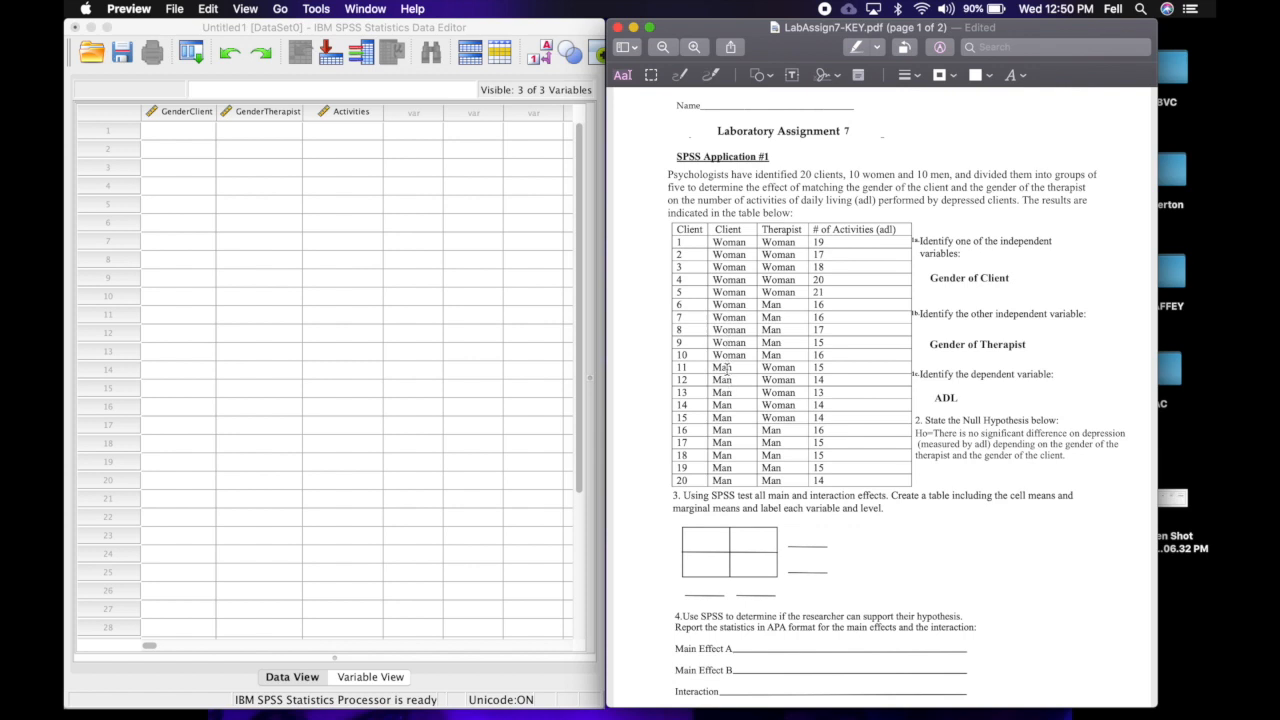
click(203, 128)
click(199, 131)
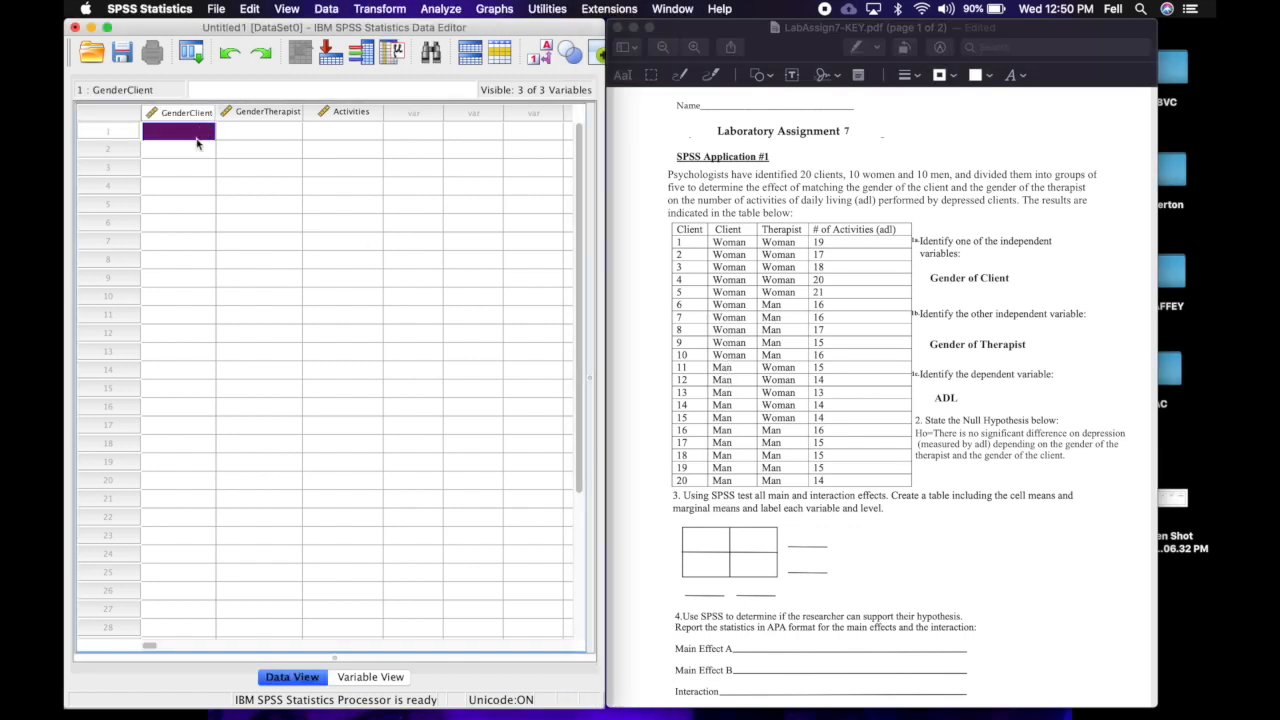
text(1)
key(Return)
text(1 1 1 1 1 1 1 1 1 2 2 2 2 2 2 2 2 2 2)
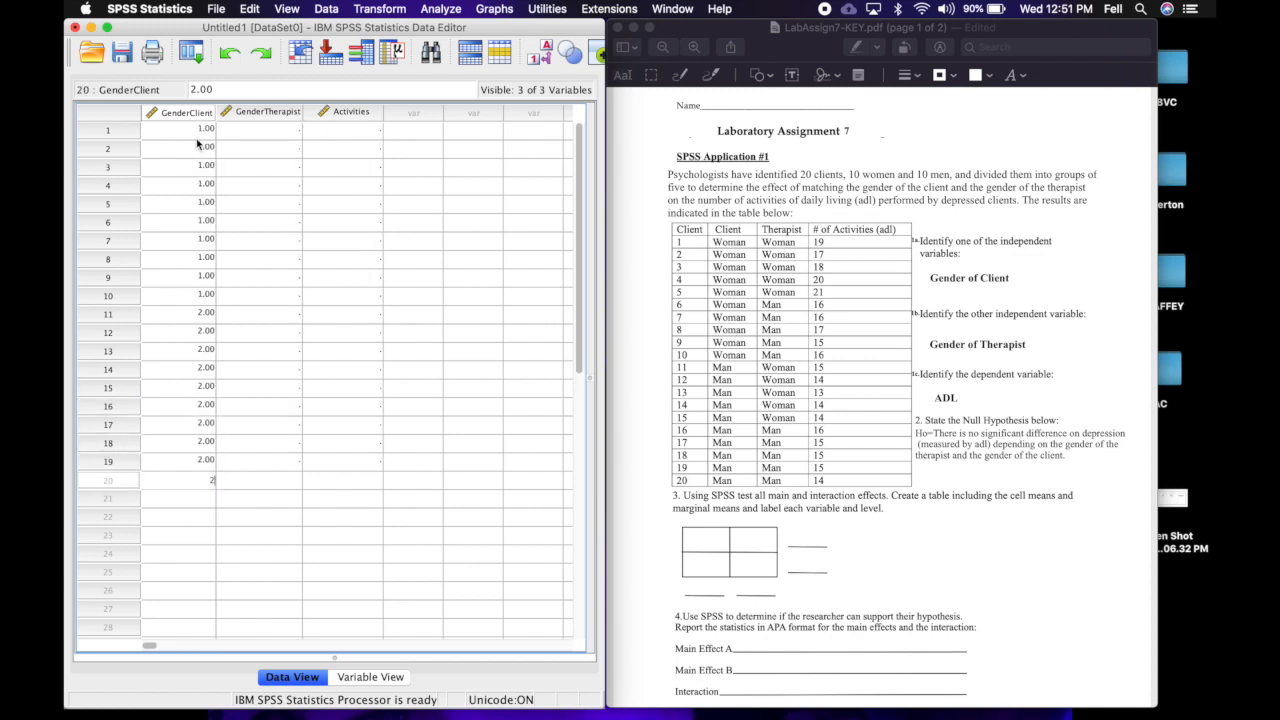
- Code GenderTherapist for cases 1 to 10, entering 3 for cases 1 to 5 (women) and 4 for cases 6 to 10 (men)
click(258, 131)
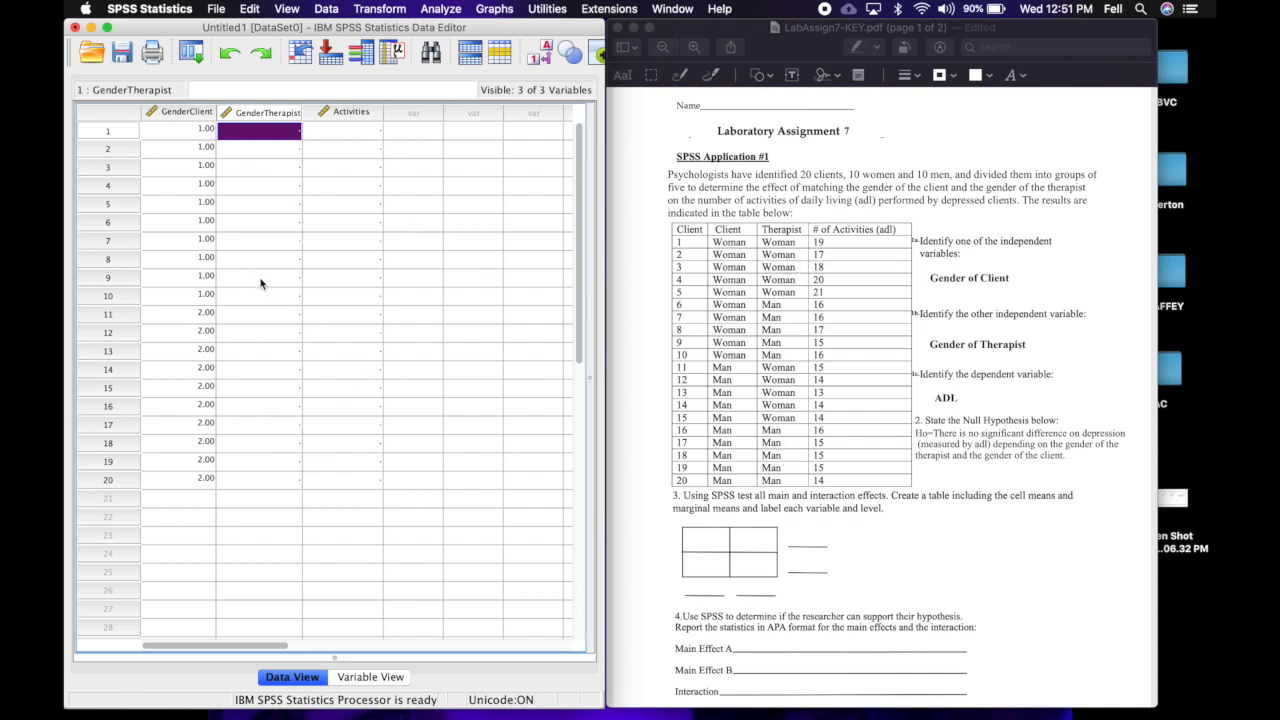
text(3)
key(Return)
text(3)
key(Return)
text(3)
key(Return)
text(3 3)
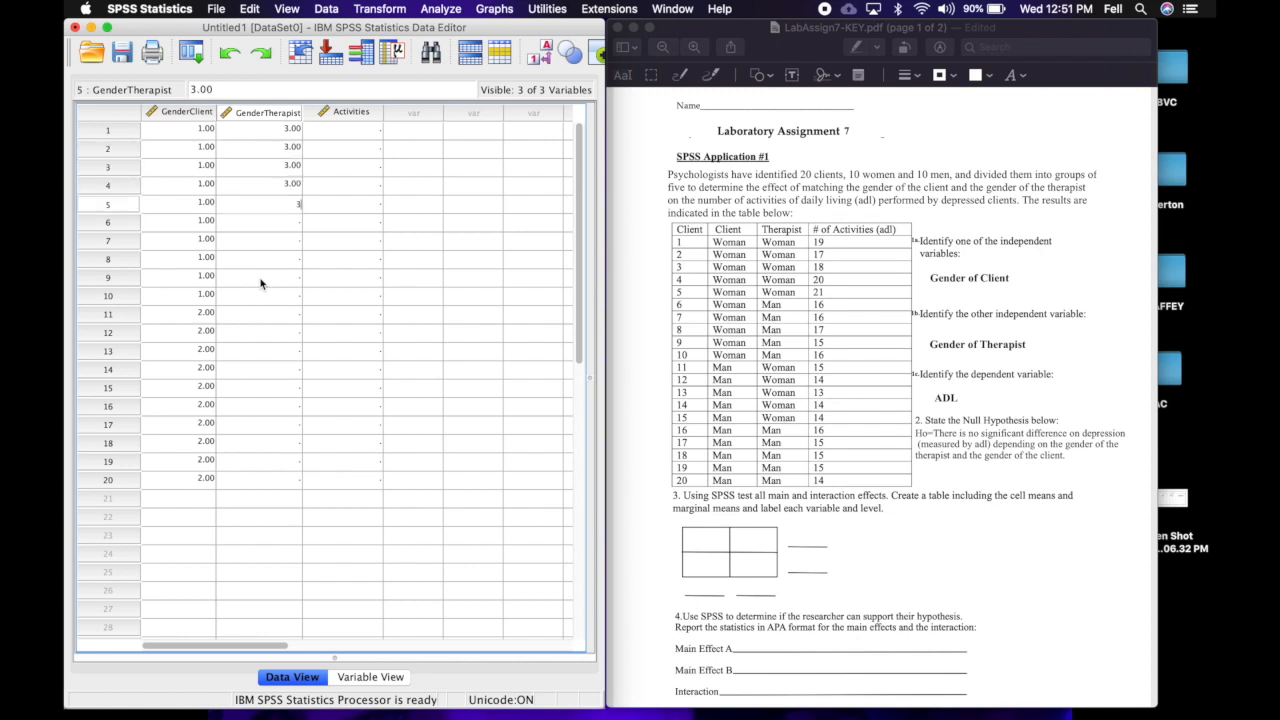
key(Return)
text(4)
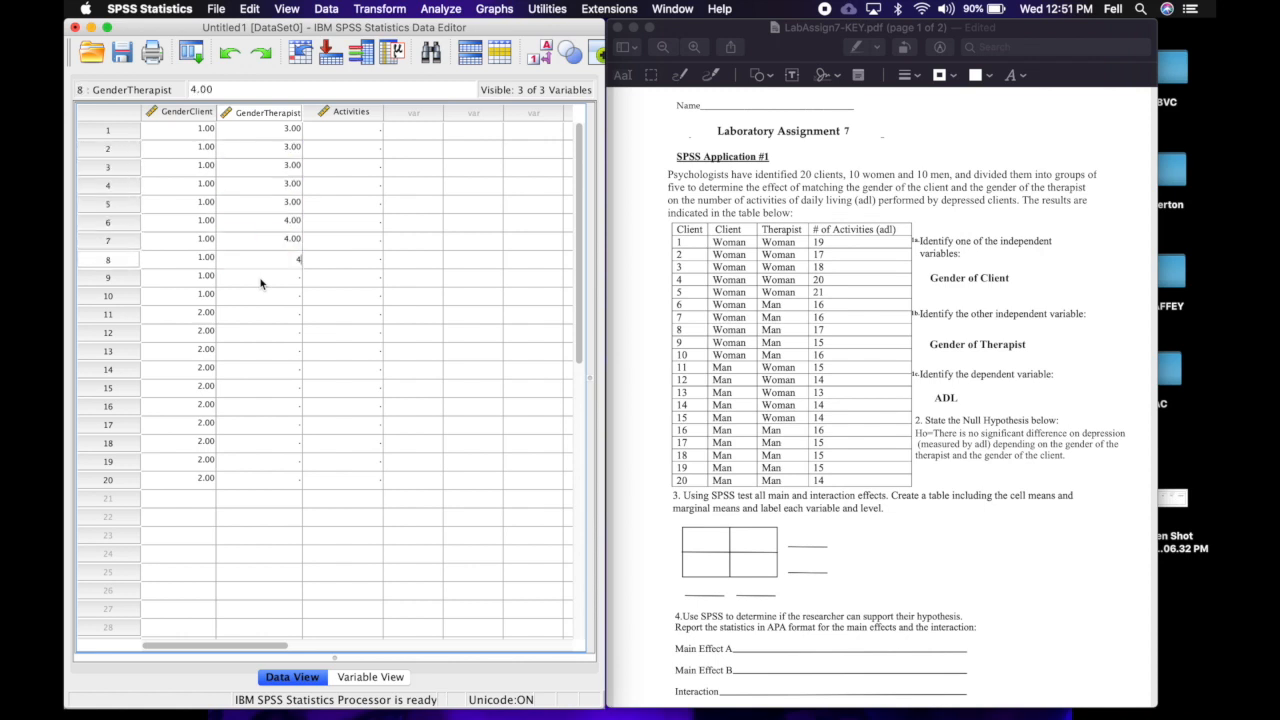
text( 4 4 4 4)
key(Return)
- Code GenderTherapist for cases 11 to 20, entering 3 for cases 11 to 15 and 4 for cases 16 to 20
text(3)
key(Return)
text(3)
key(Return)
text(3)
key(Return)
text(3)
key(Return)
text(3)
key(Return)
text(4)
key(Return)
text(4)
key(Return)
text(4)
key(Return)
text(4)
key(Return)
text(4)
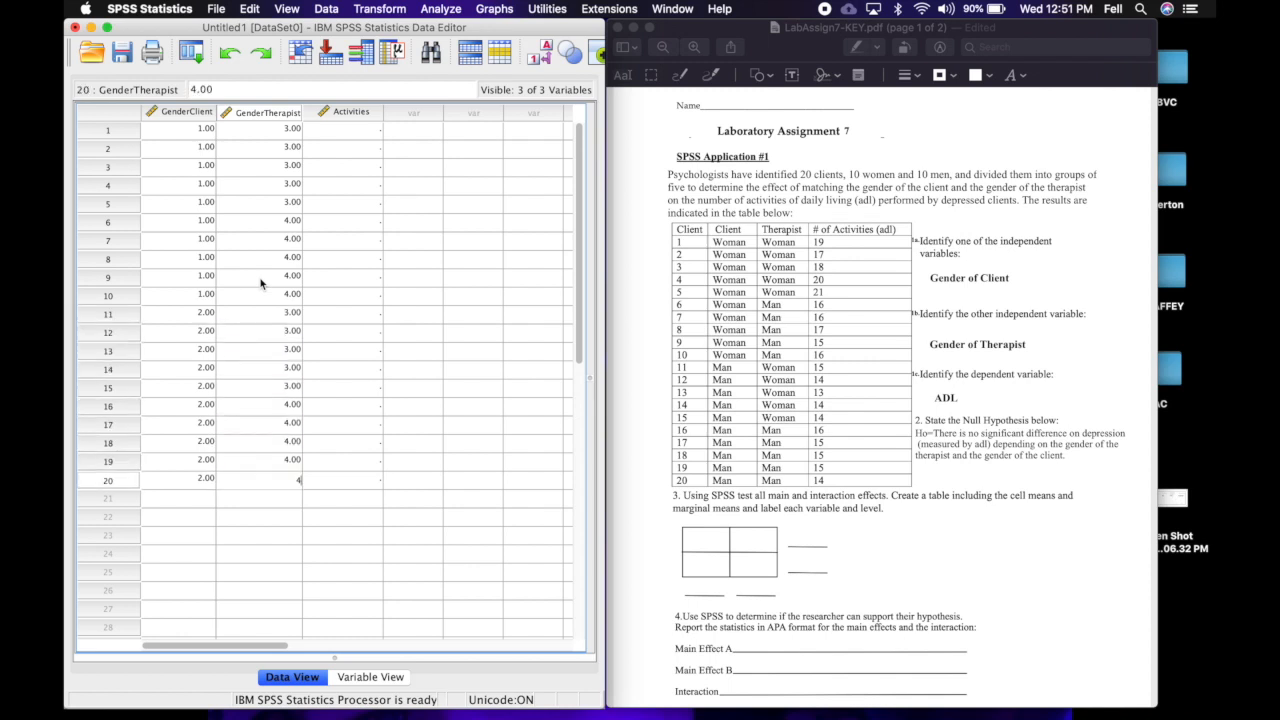
- Enter the Activities scores for cases 1 to 10: 19, 17, 18, 20, 21, 16, 16, 17, 15, 16
click(360, 131)
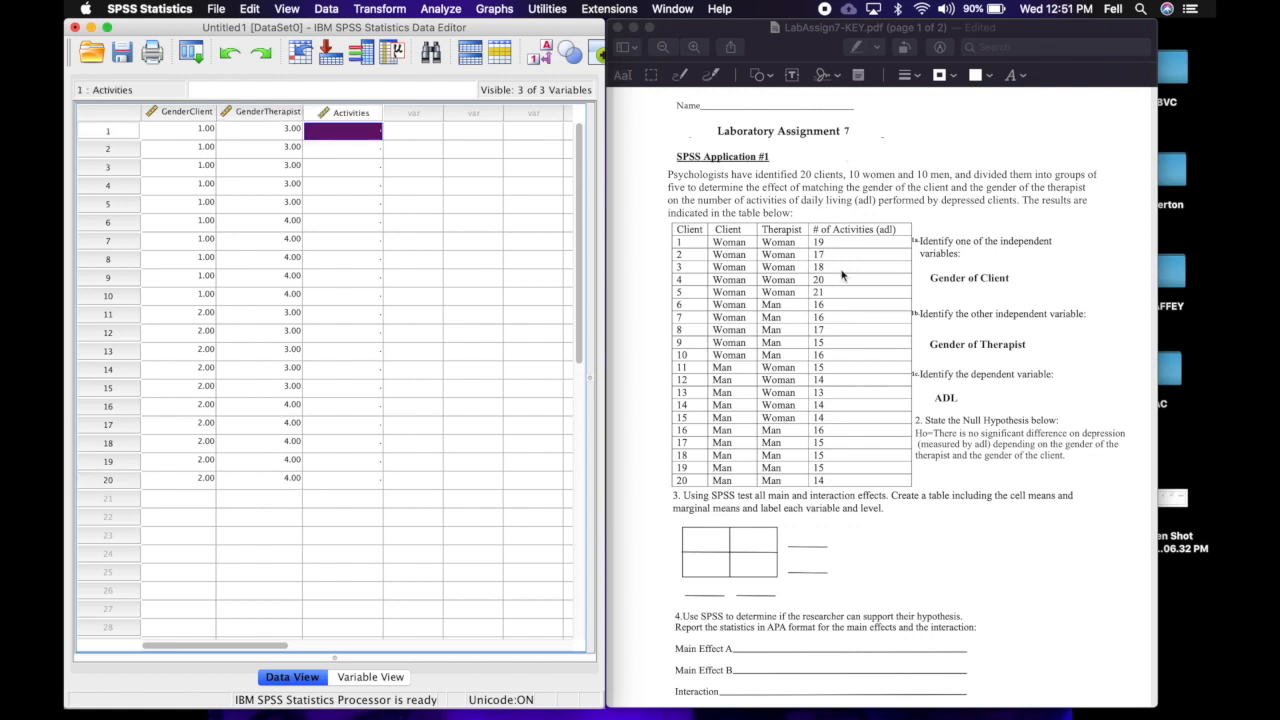
drag(782, 46, 799, 48)
click(352, 132)
text(19)
key(Return)
text(17)
key(Return)
text(18)
key(Return)
text(20)
key(Return)
text(21.00 16.00 16.00 17)
key(Return)
text(15)
key(Return)
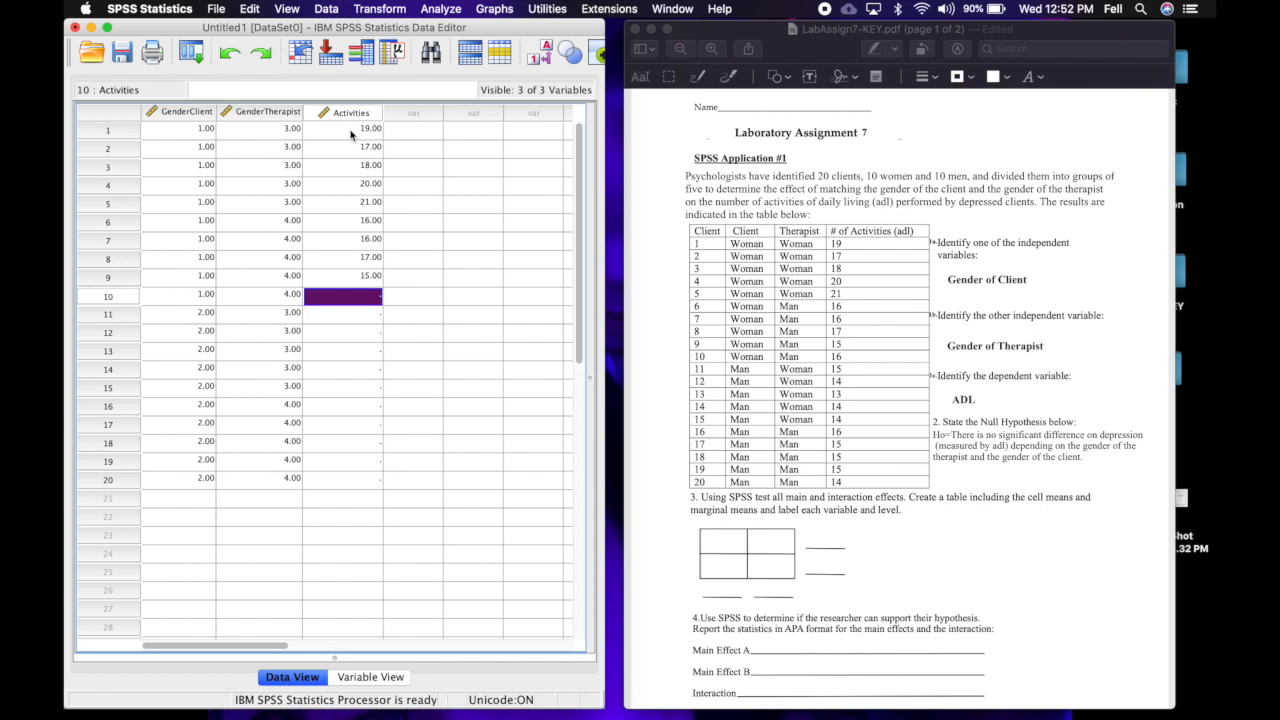
text(16)
key(Return)
- Enter the Activities scores for cases 11 to 20: 15, 14, 13, 14, 14, 16, 15, 15, 15, 14
text(15.00 14.00 13.00 14.00 14.00 16.00 15.00 15.00 15.00 14)
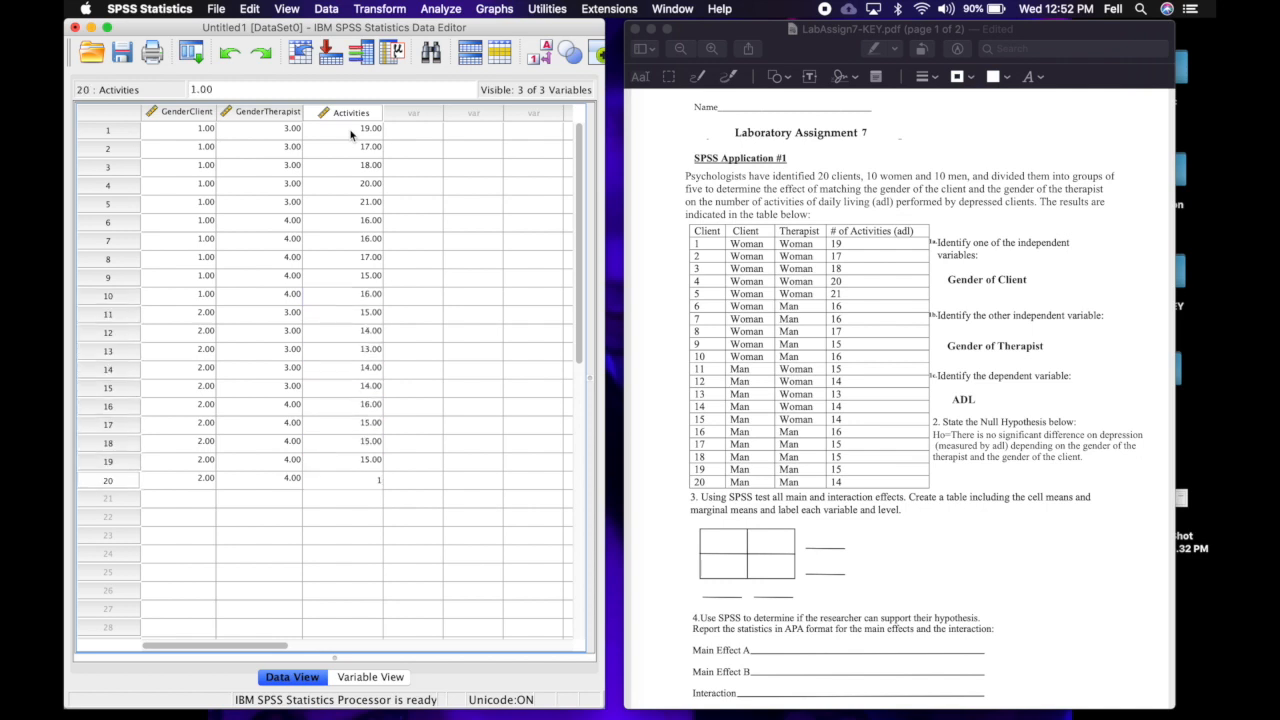
click(345, 203)
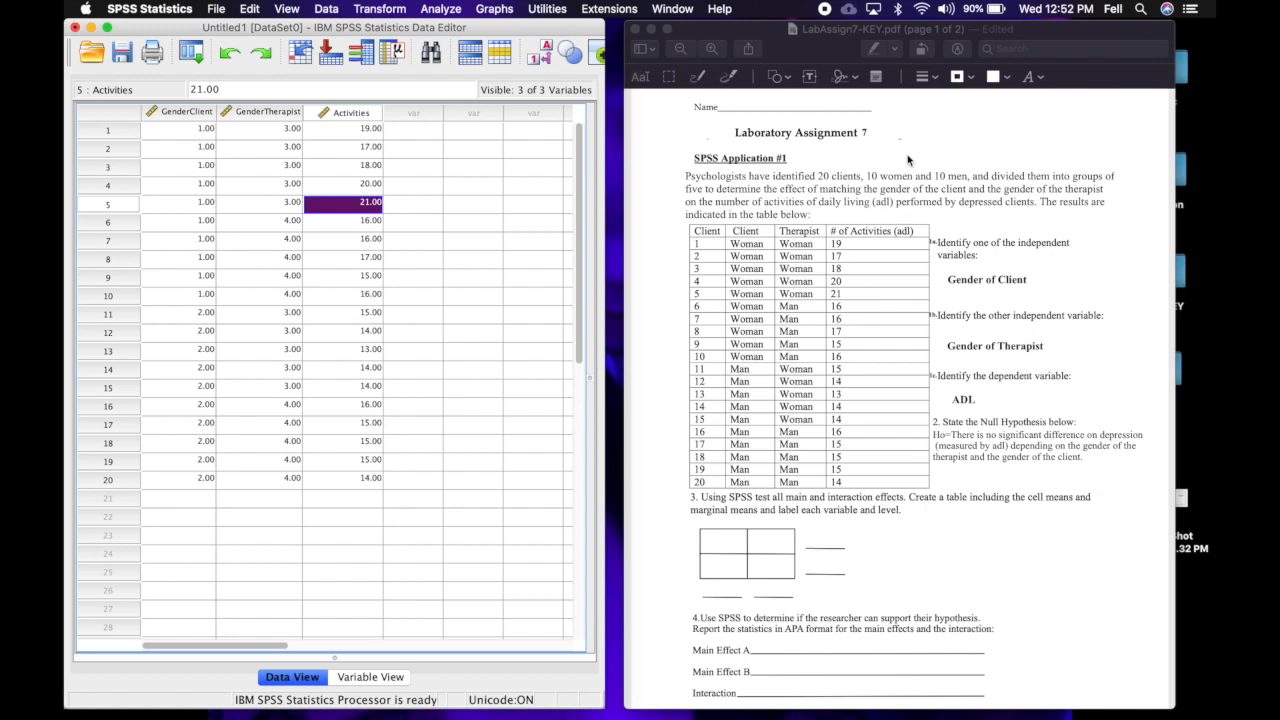
- Set up a Univariate general linear model with ADL as the dependent variable and Client and Therapist as fixed factors
click(437, 8)
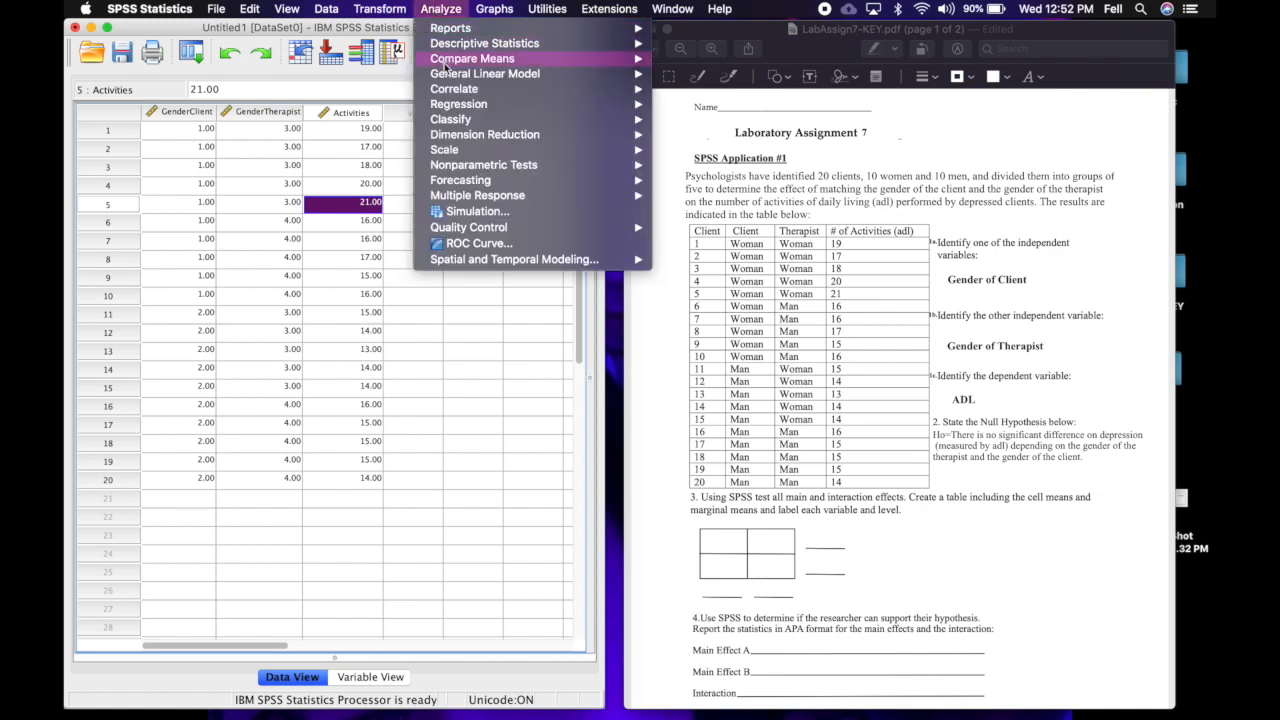
mouse_move(447, 76)
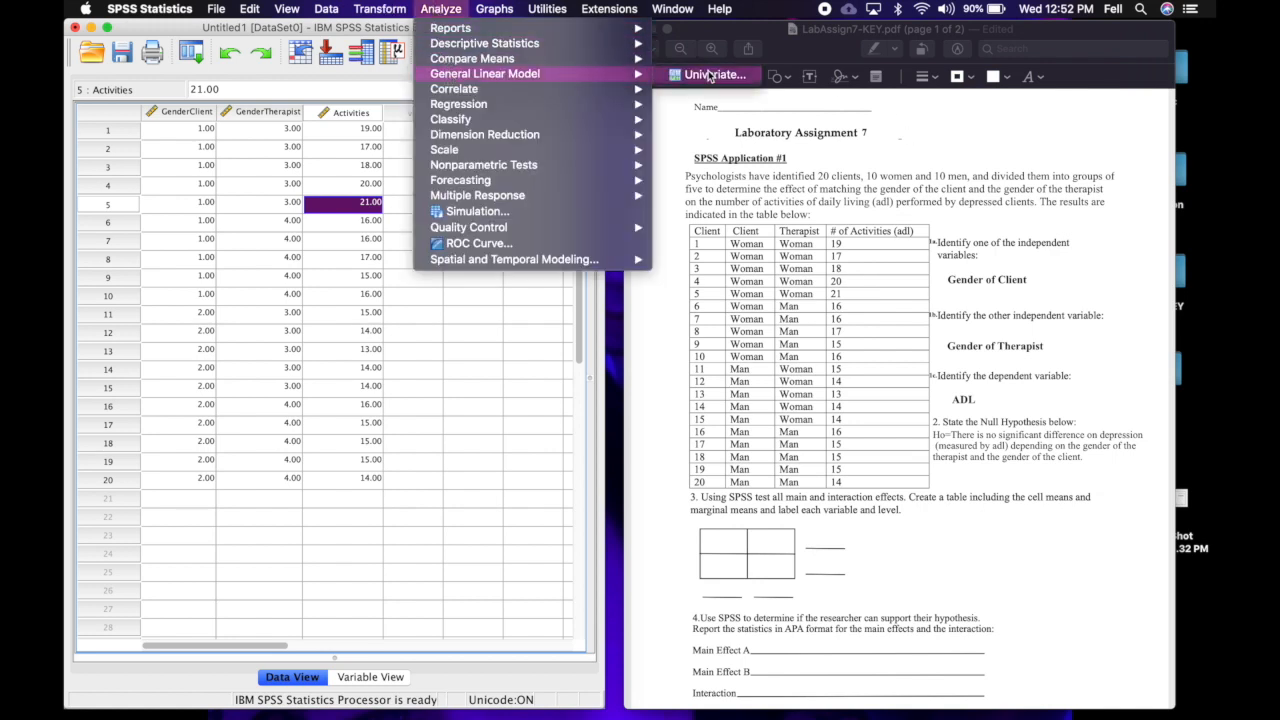
click(708, 73)
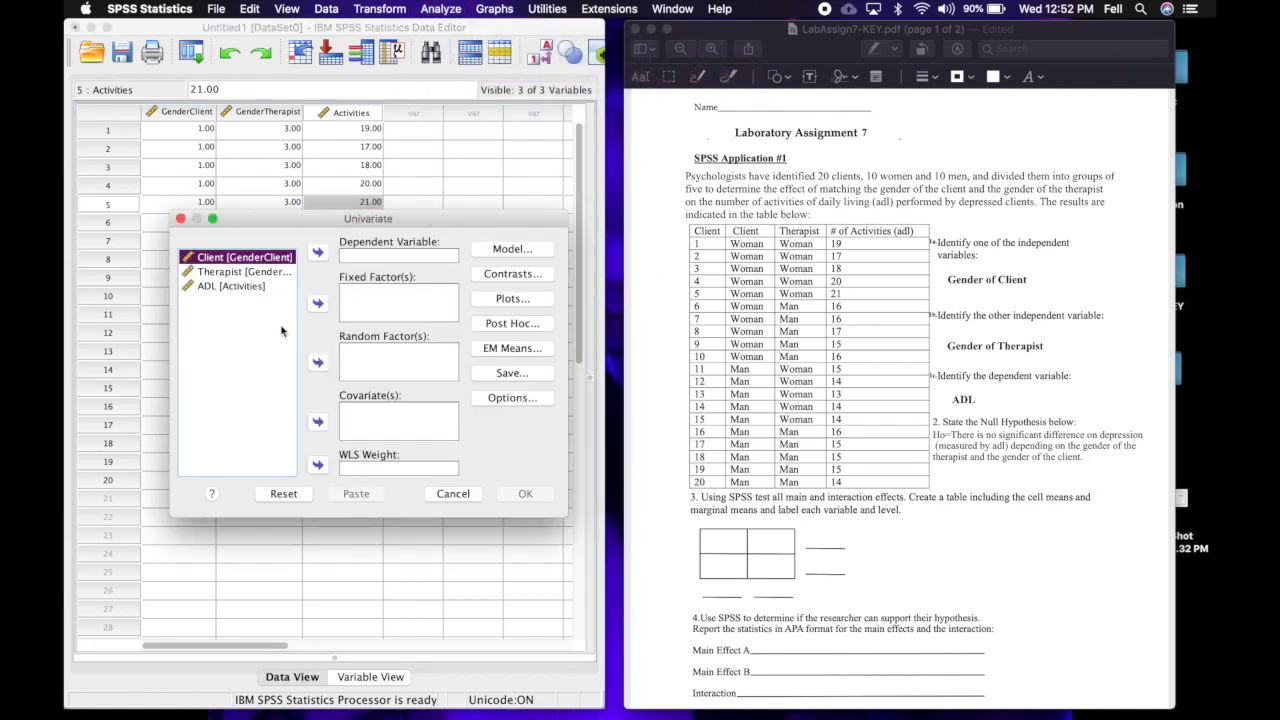
click(222, 287)
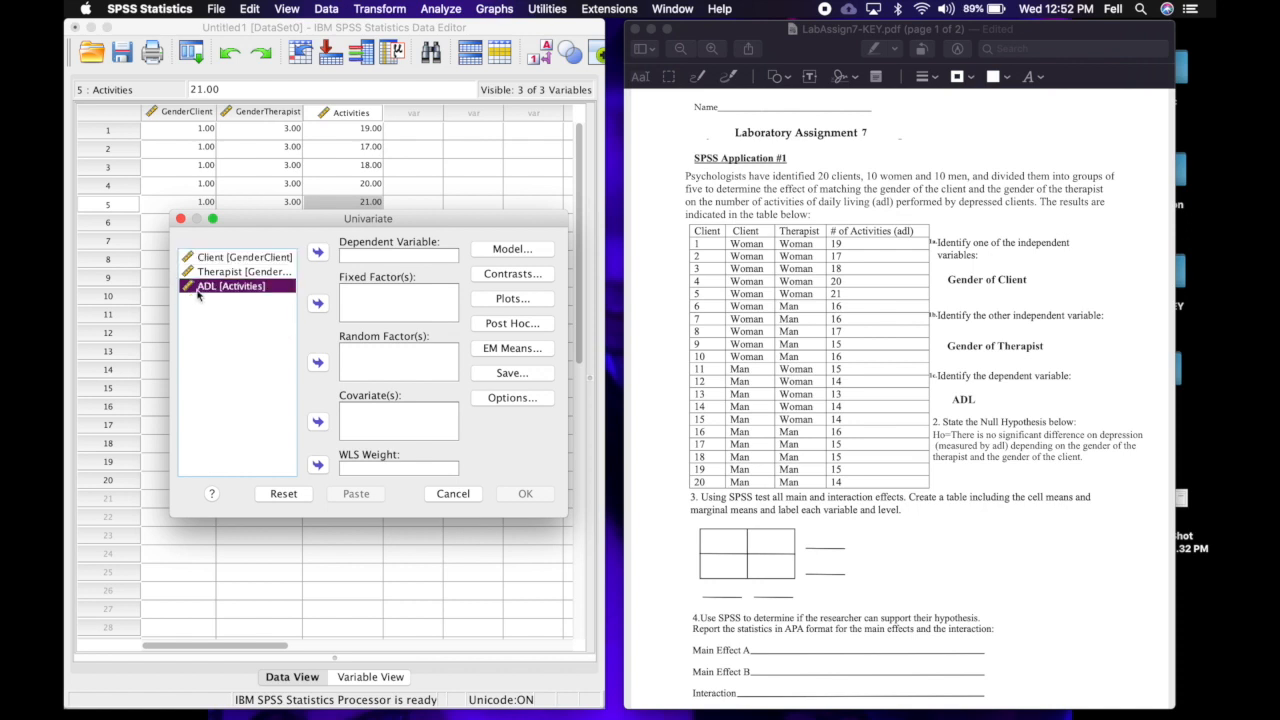
click(318, 252)
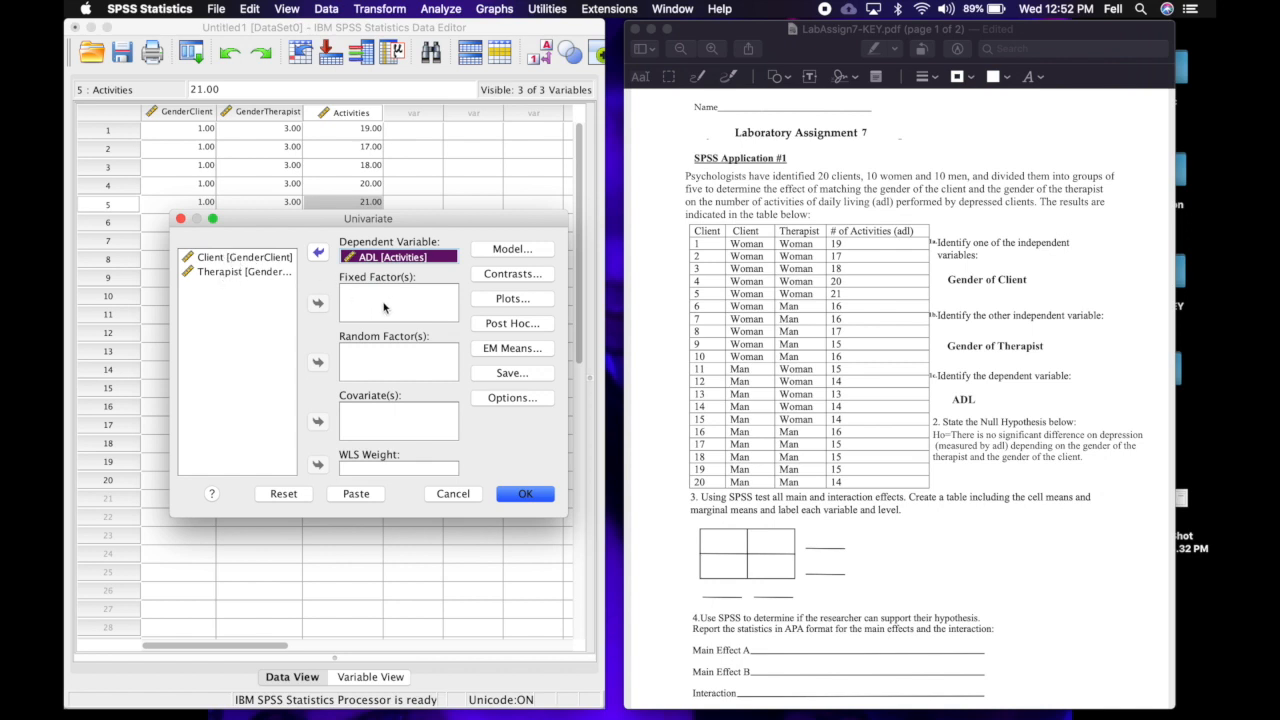
click(216, 259)
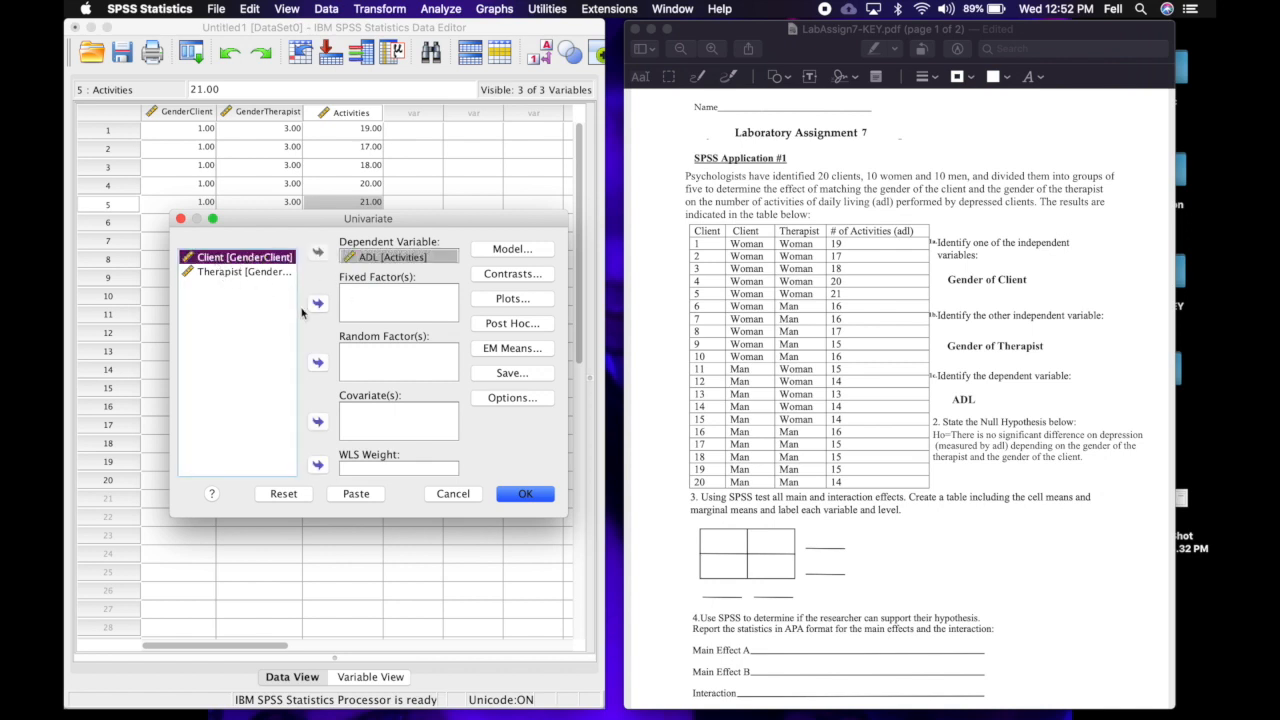
click(318, 303)
click(242, 258)
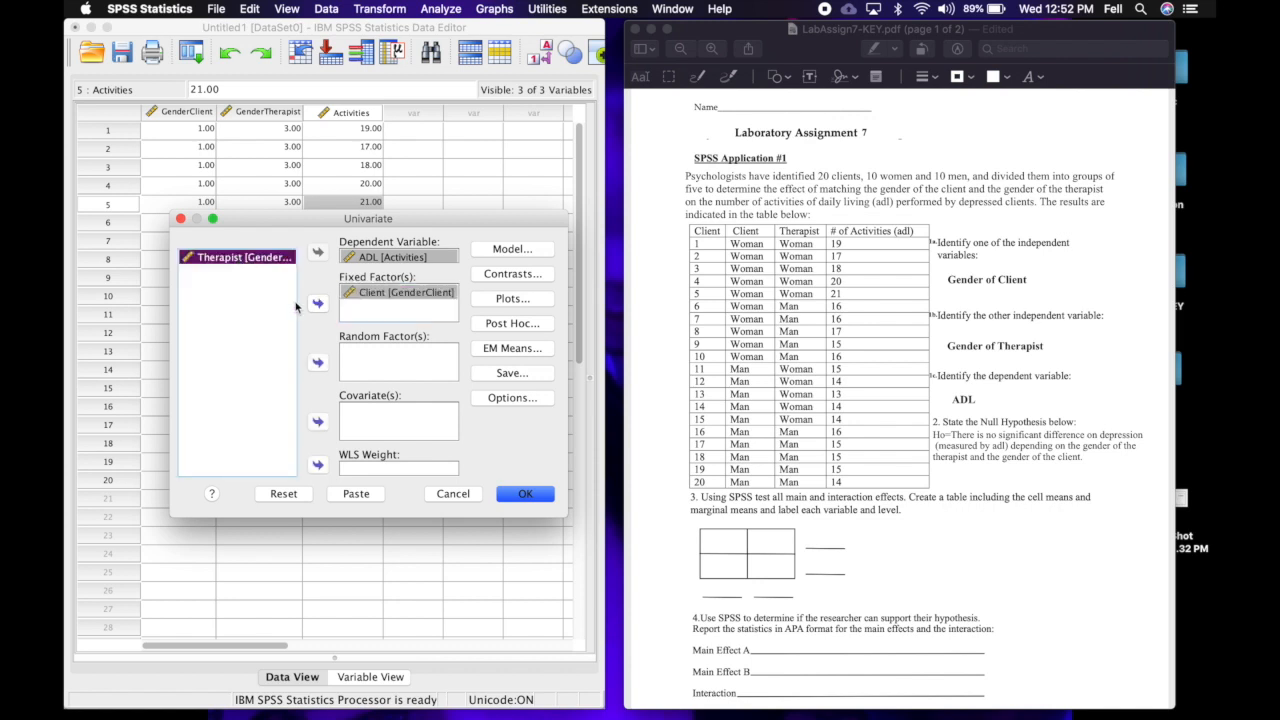
click(318, 303)
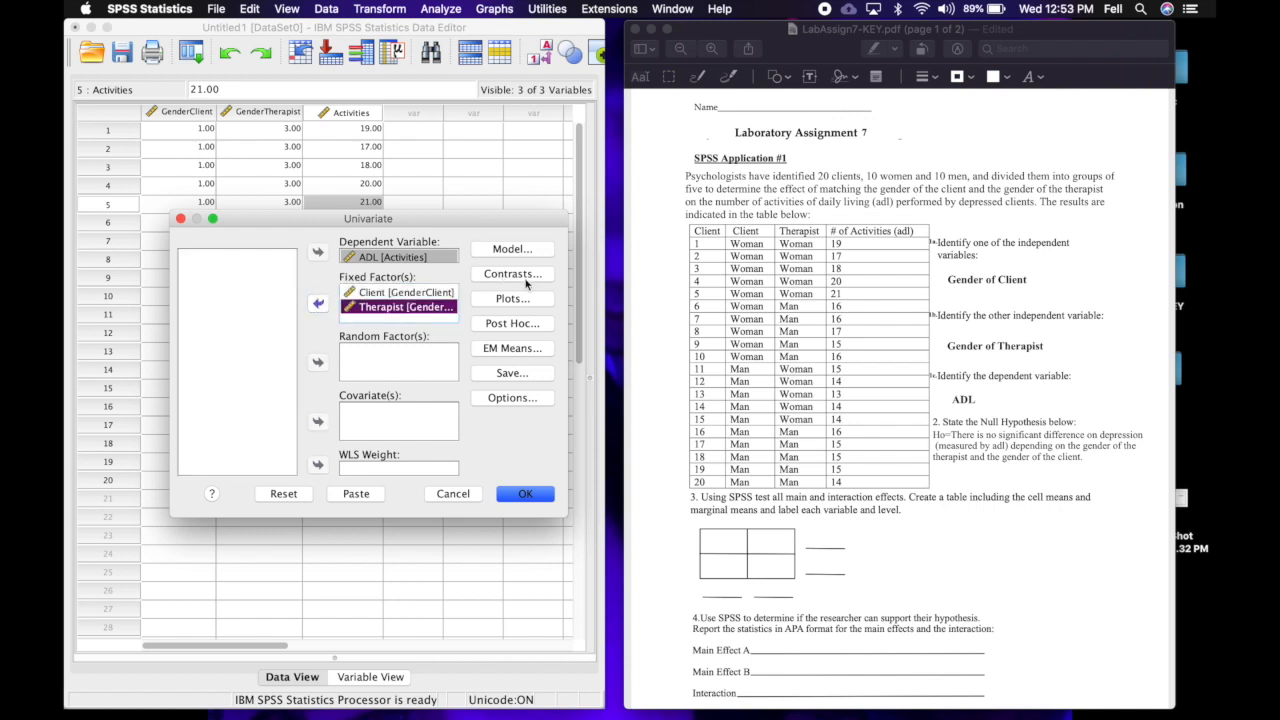
- Request estimated marginal means for GenderClient, GenderTherapist and the GenderClient*GenderTherapist interaction
click(512, 348)
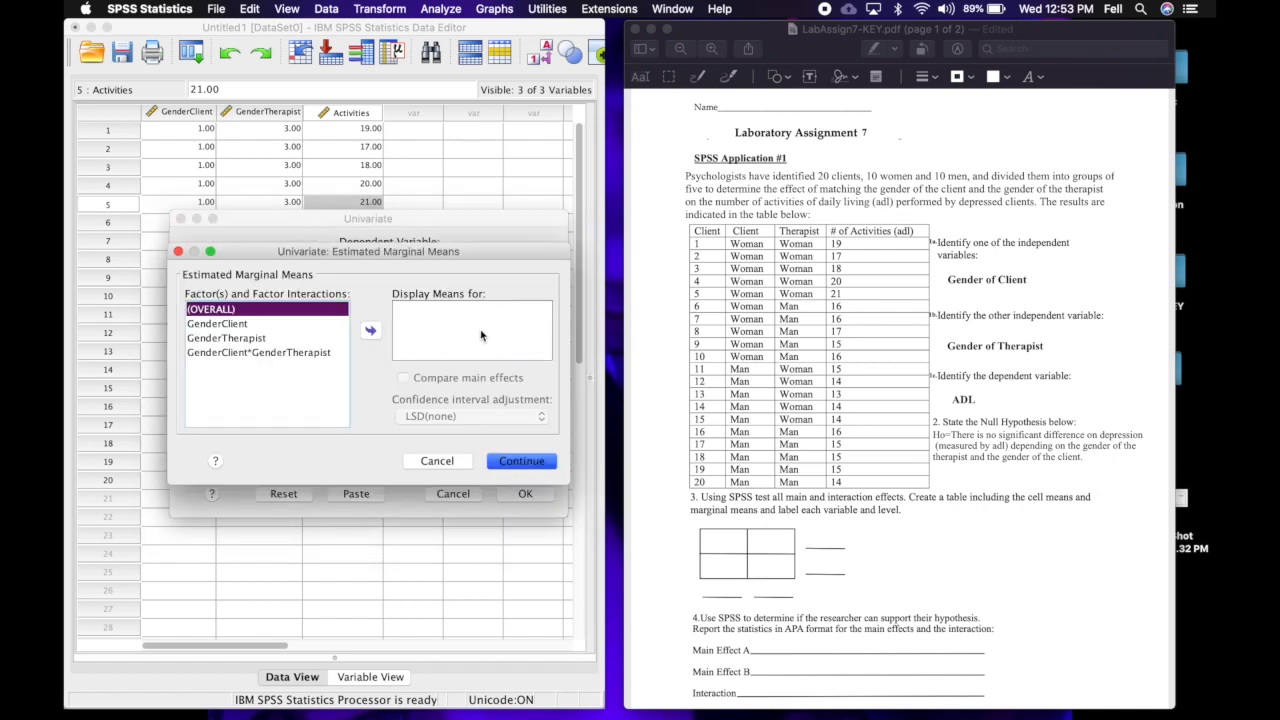
click(282, 326)
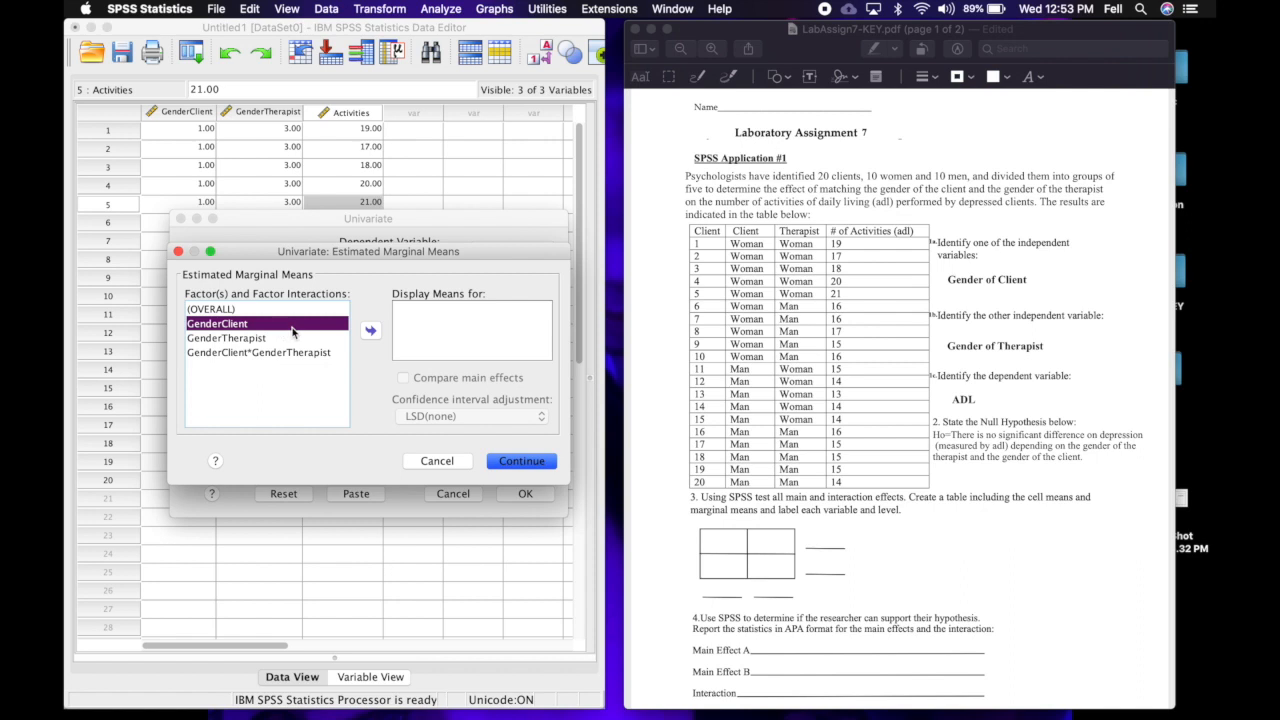
click(370, 331)
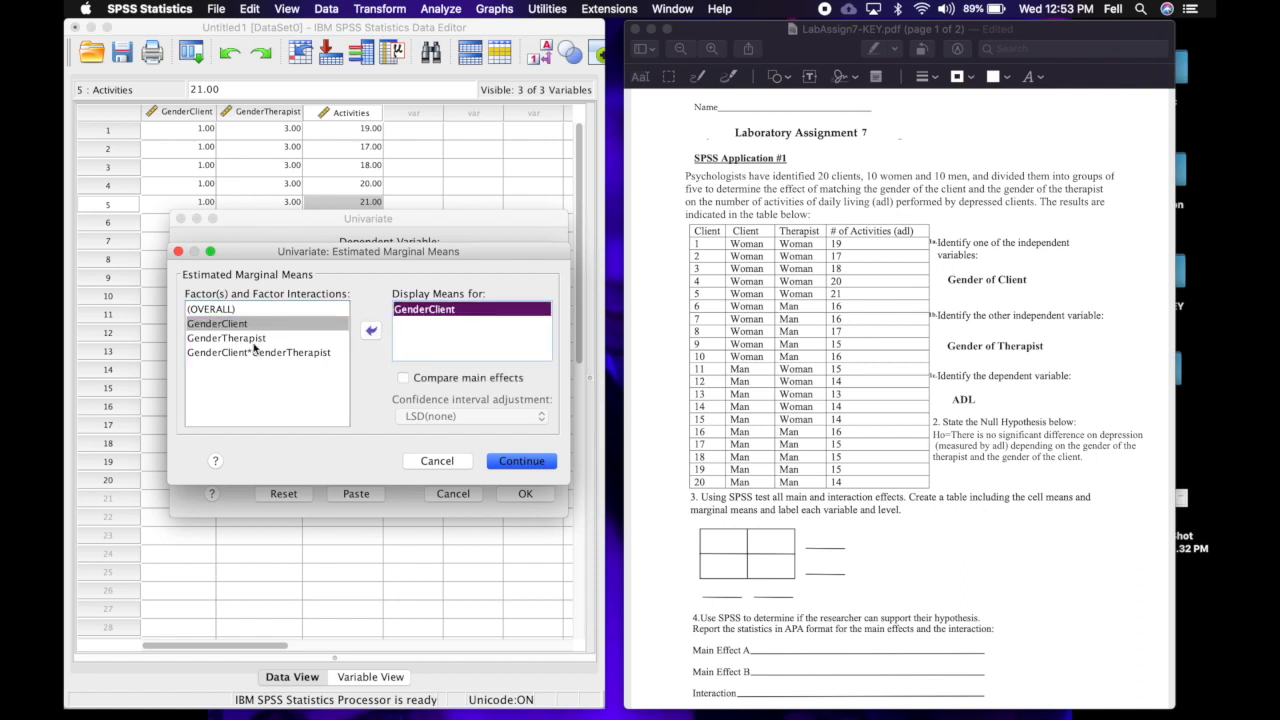
click(256, 340)
click(370, 331)
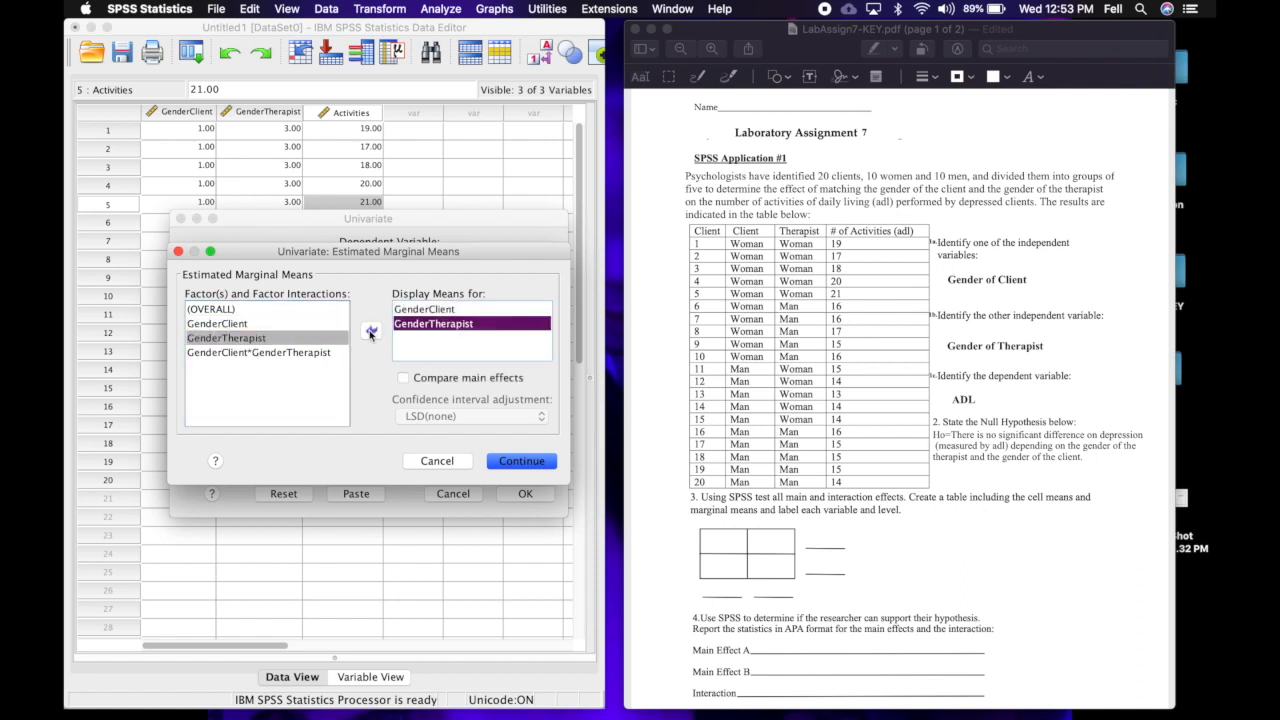
click(285, 355)
click(372, 331)
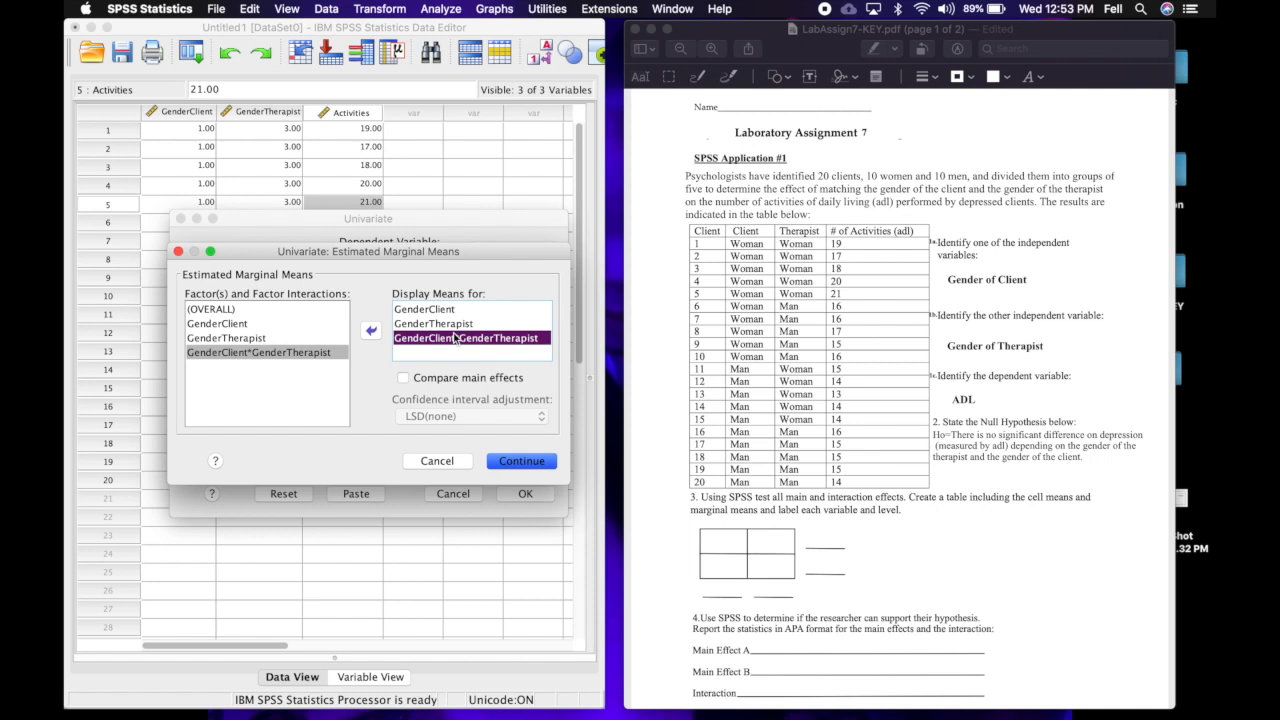
click(538, 464)
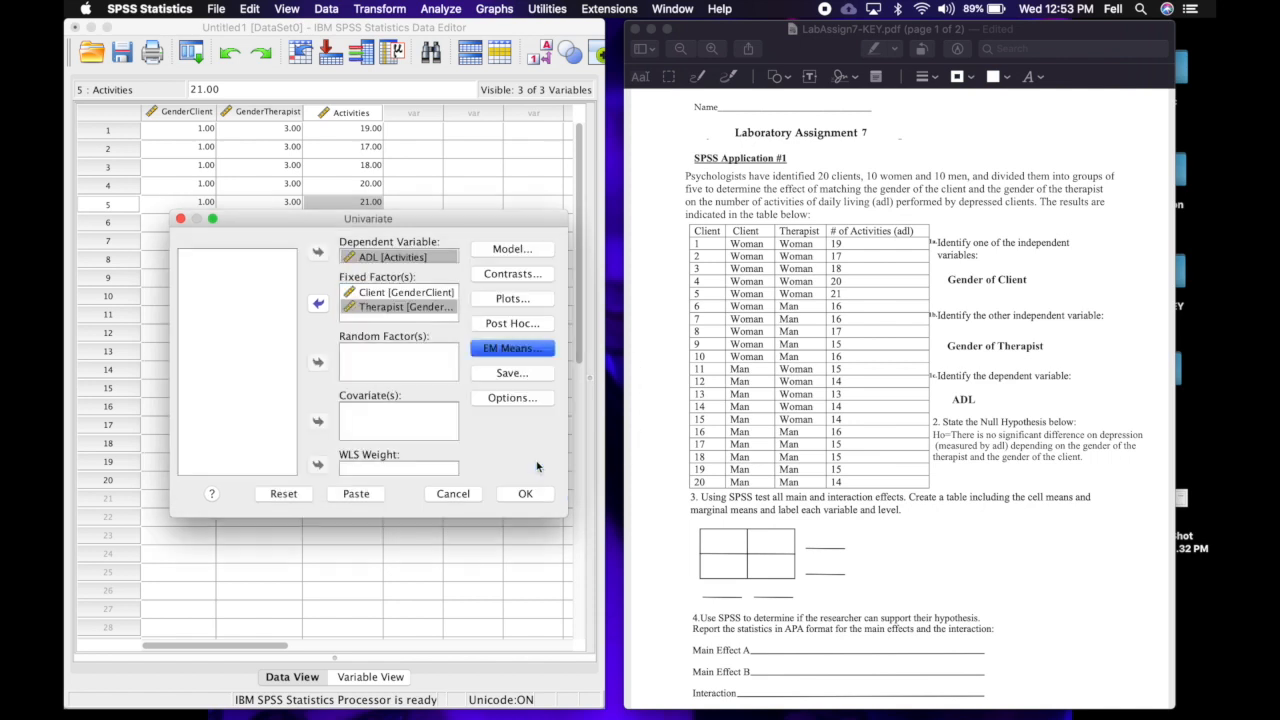
- Request descriptive statistics and estimates of effect size for the Univariate analysis
click(512, 398)
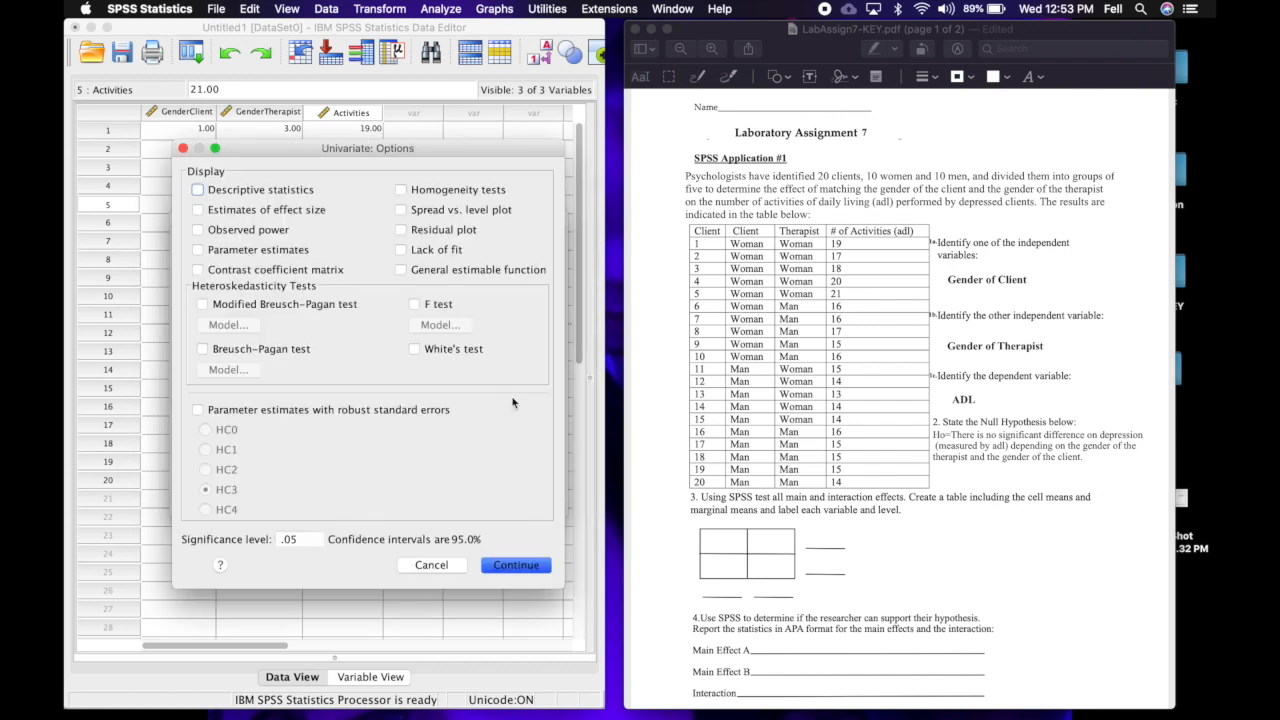
click(197, 191)
click(198, 210)
click(531, 563)
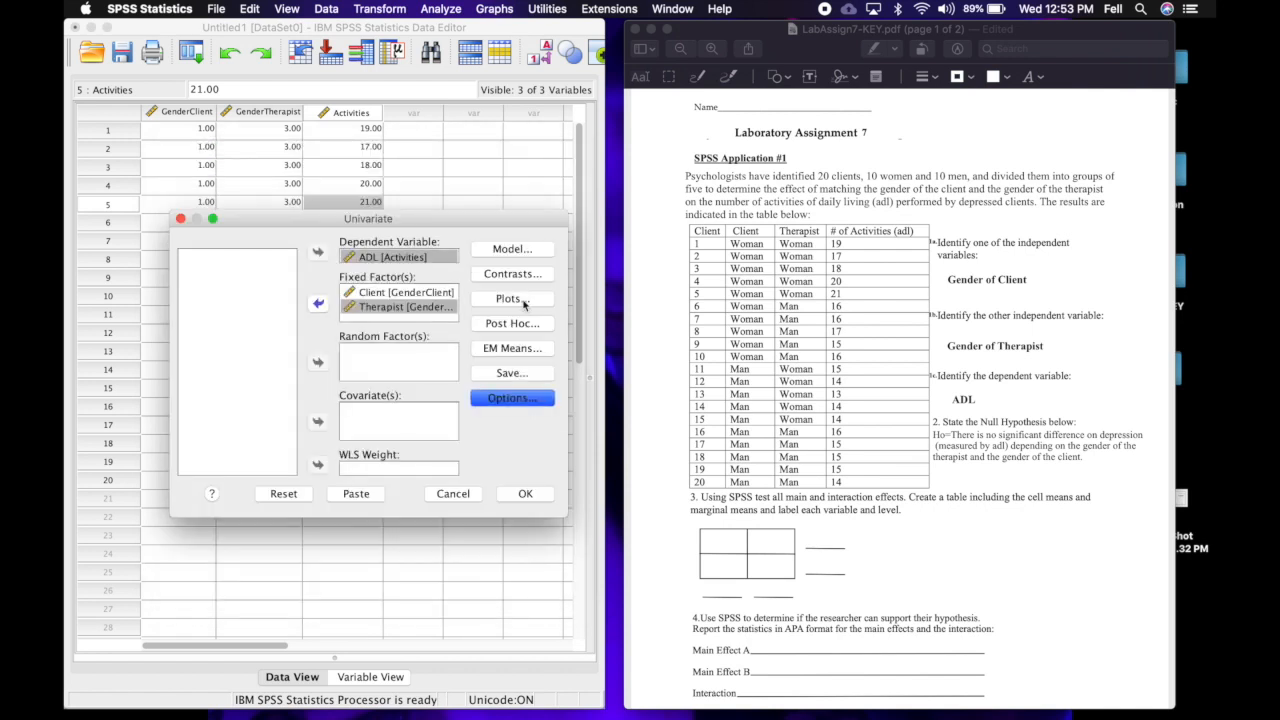
- Add a profile plot of GenderClient with separate lines for GenderTherapist and a Y axis starting at 0, and run the analysis
click(523, 304)
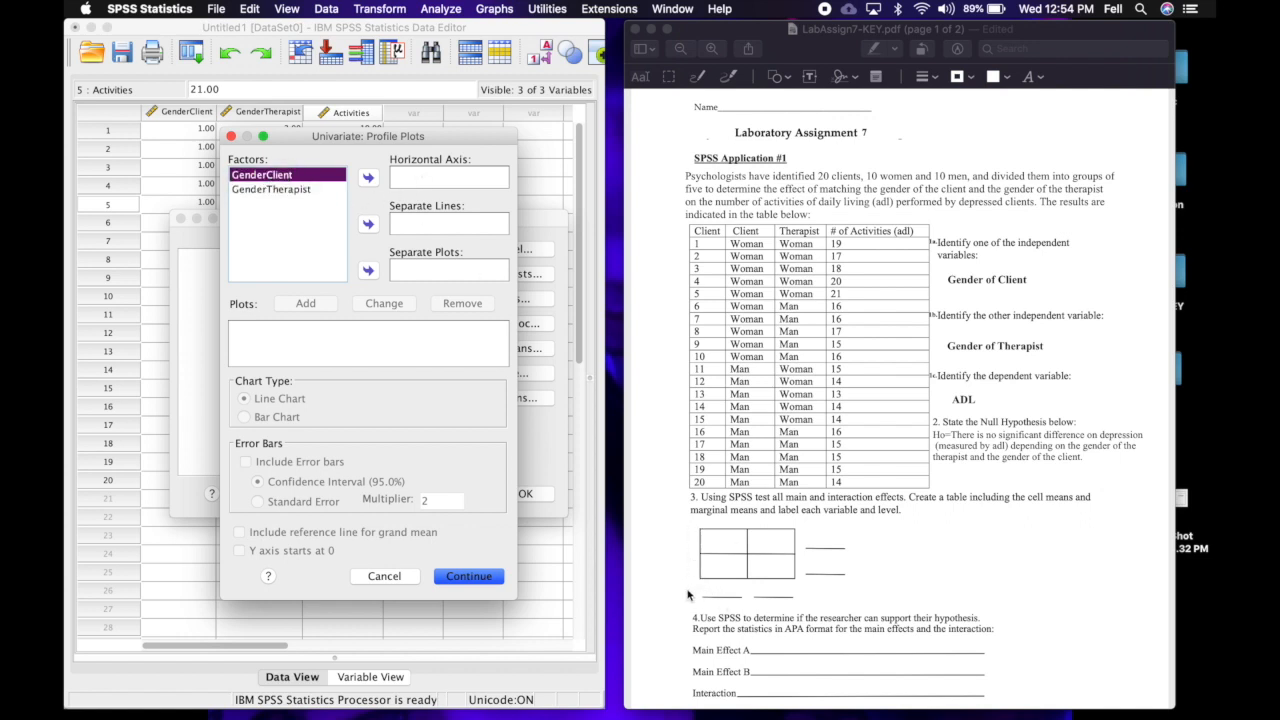
click(367, 179)
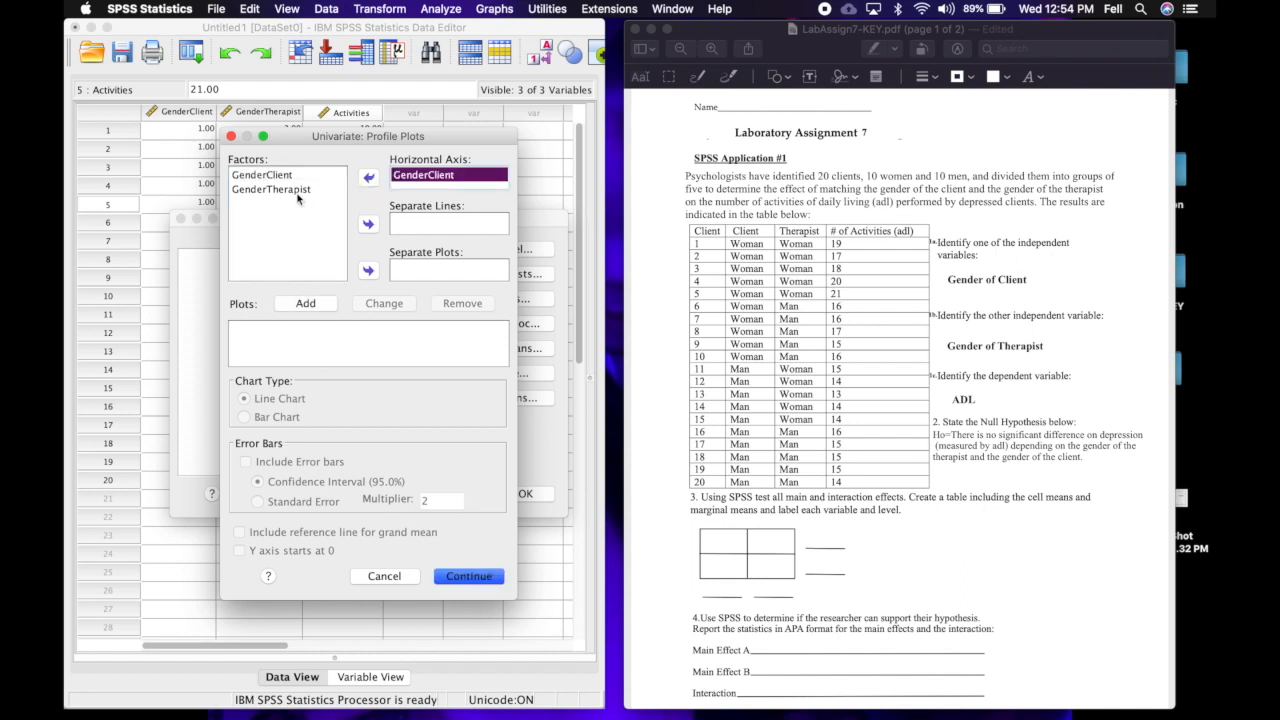
click(368, 226)
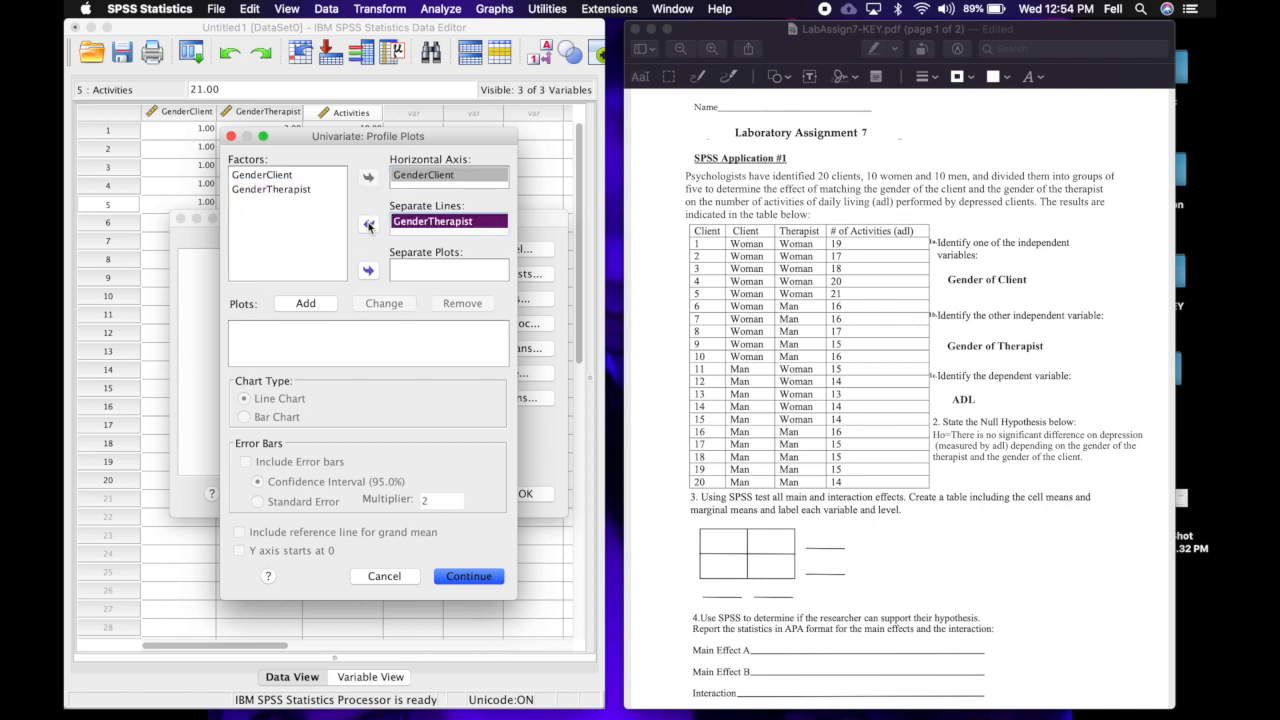
click(305, 303)
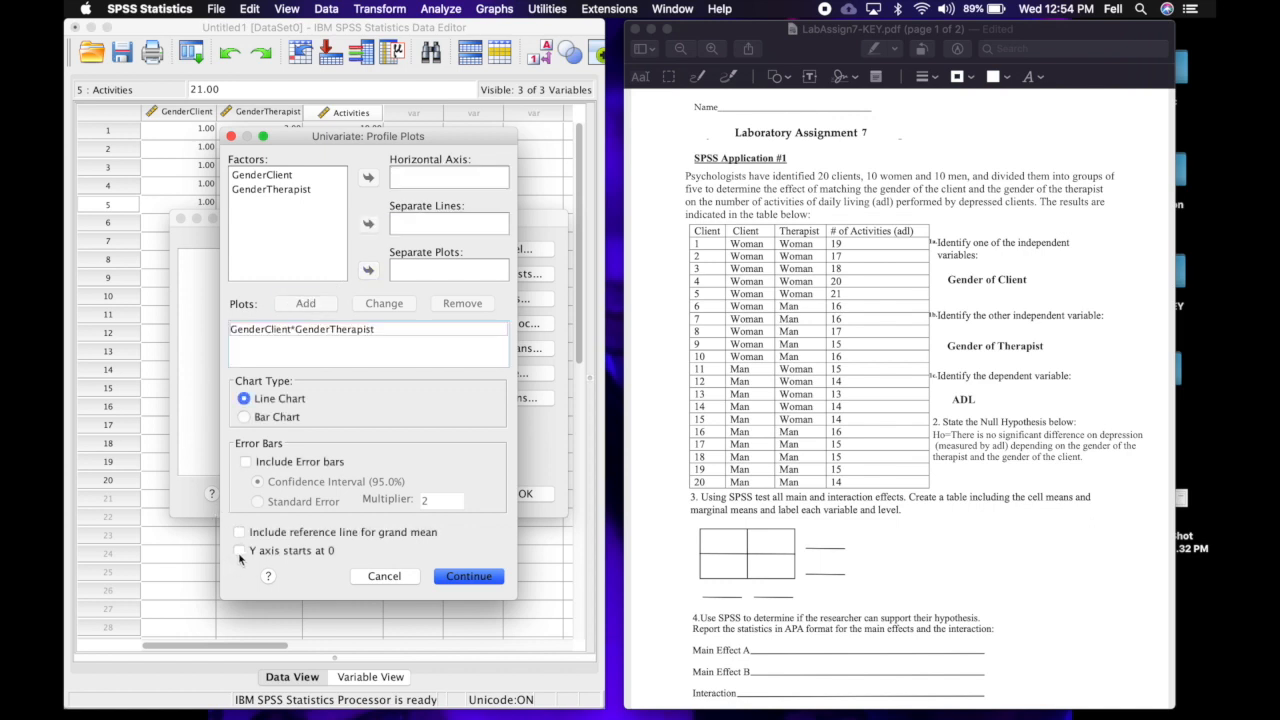
click(240, 552)
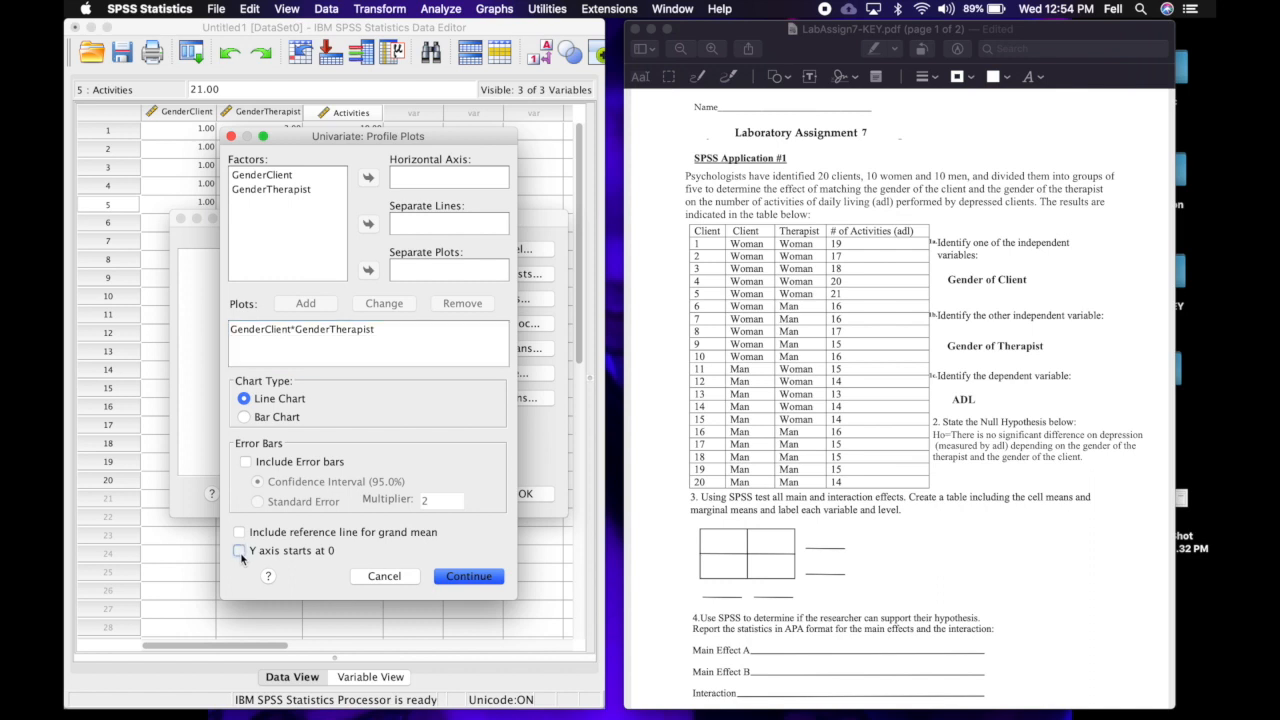
click(469, 577)
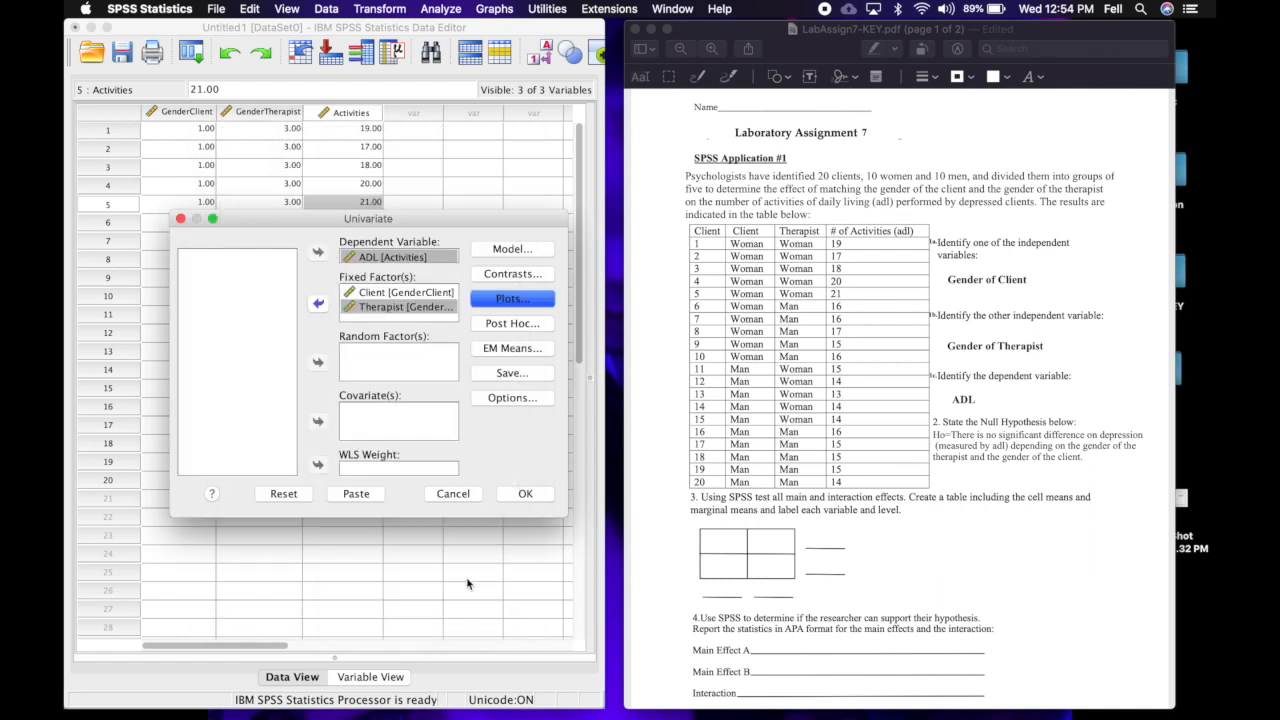
click(526, 494)
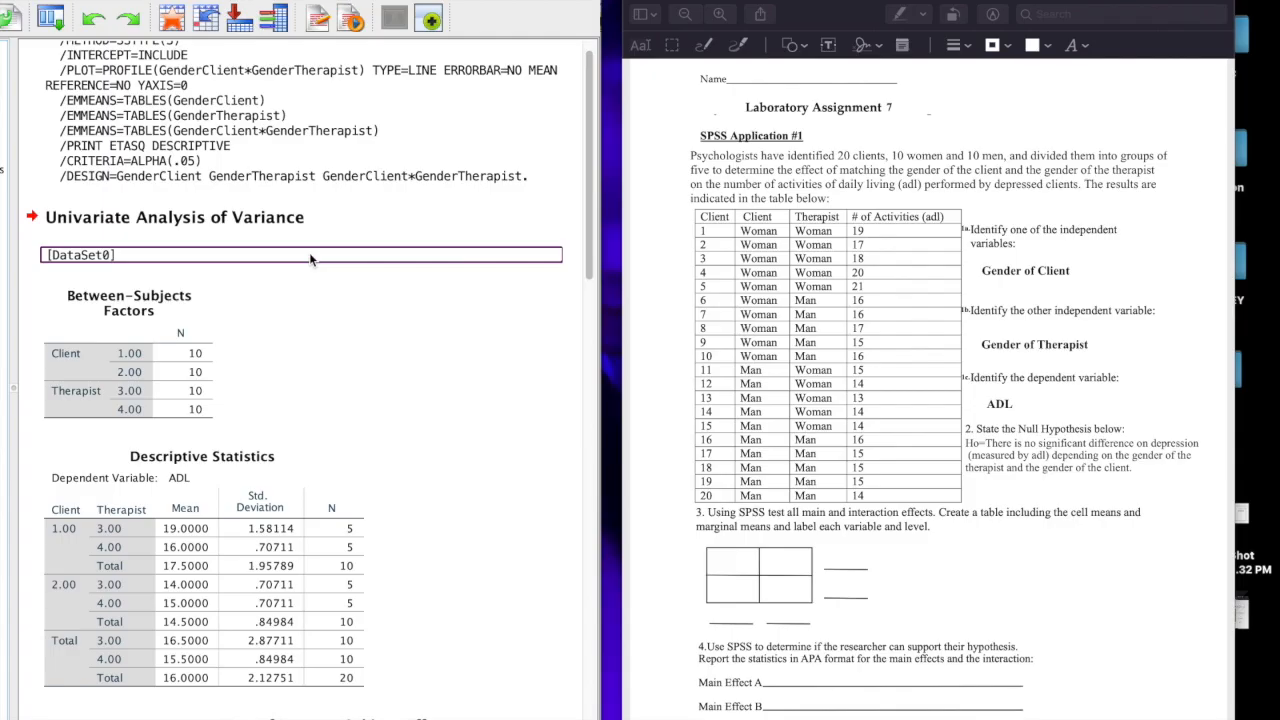
- Append ": LAB 7" to the first line of the UNIANOVA syntax log in the output
click(310, 218)
scroll(310, 218, up, 2)
click(376, 91)
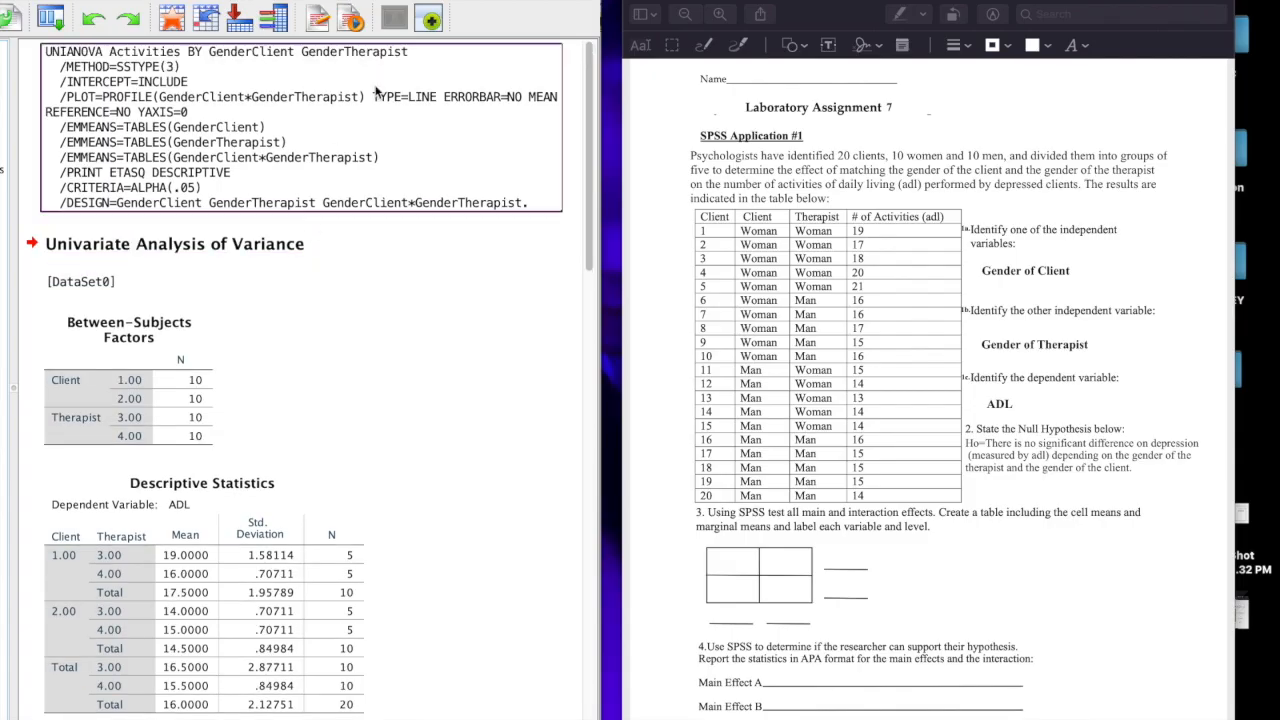
double_click(409, 51)
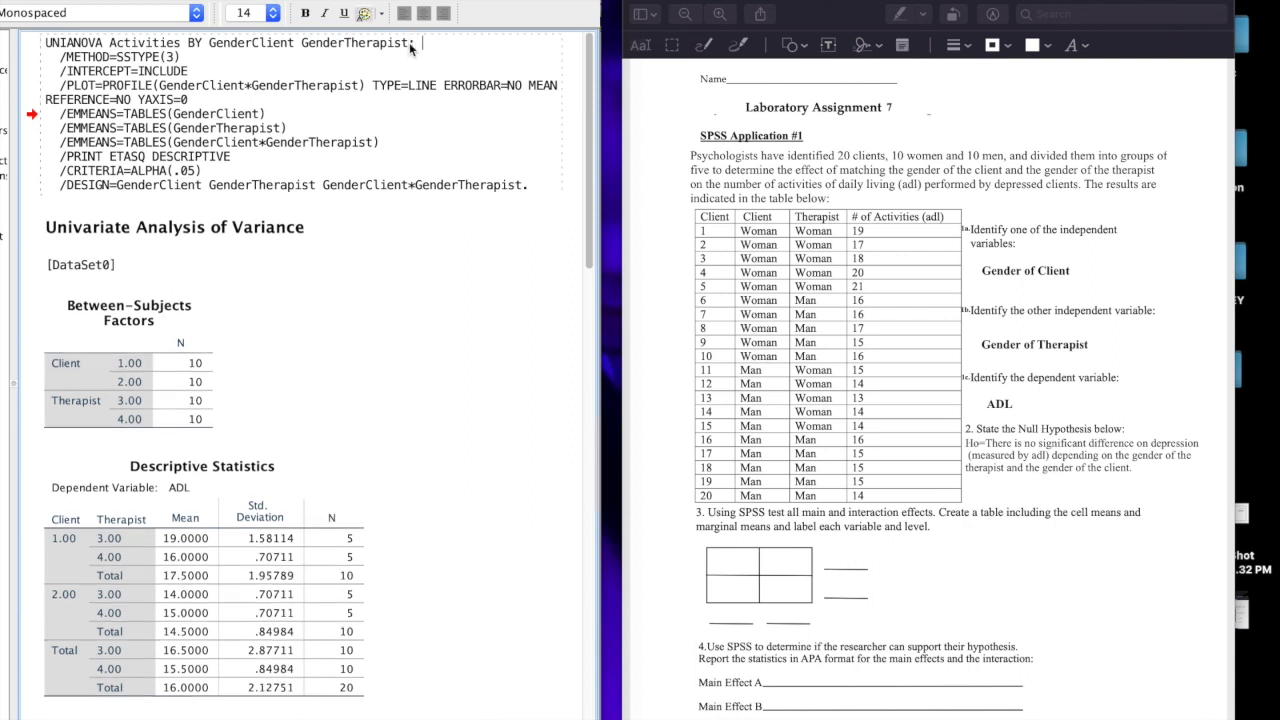
text(LAB 7)
click(294, 230)
- Append ": SPSS APP 1" to the Univariate Analysis of Variance heading in the output
double_click(294, 233)
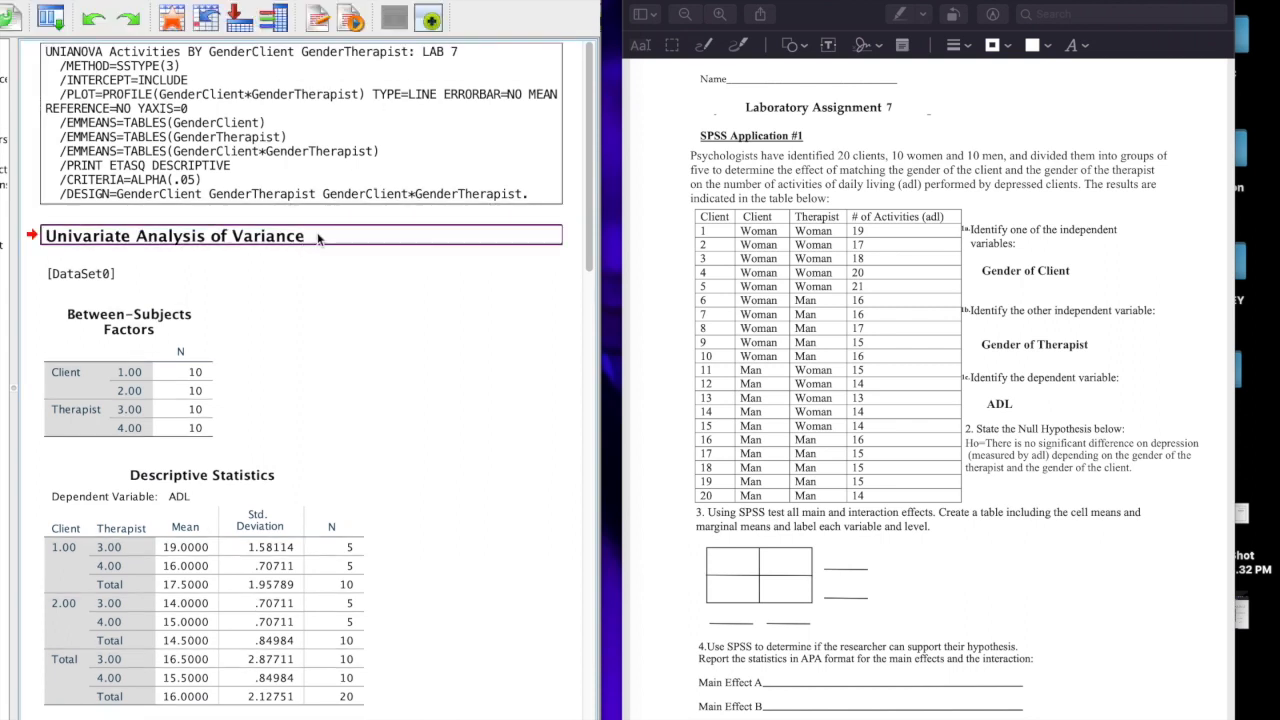
click(317, 232)
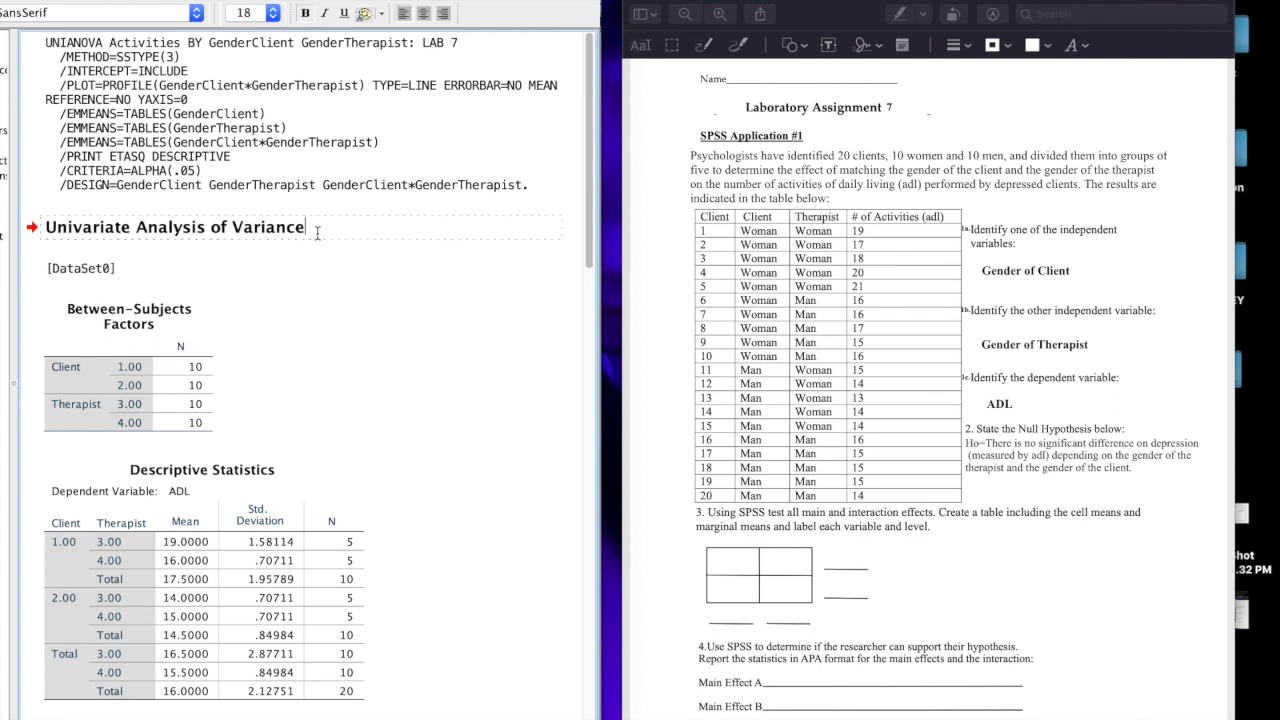
text(:)
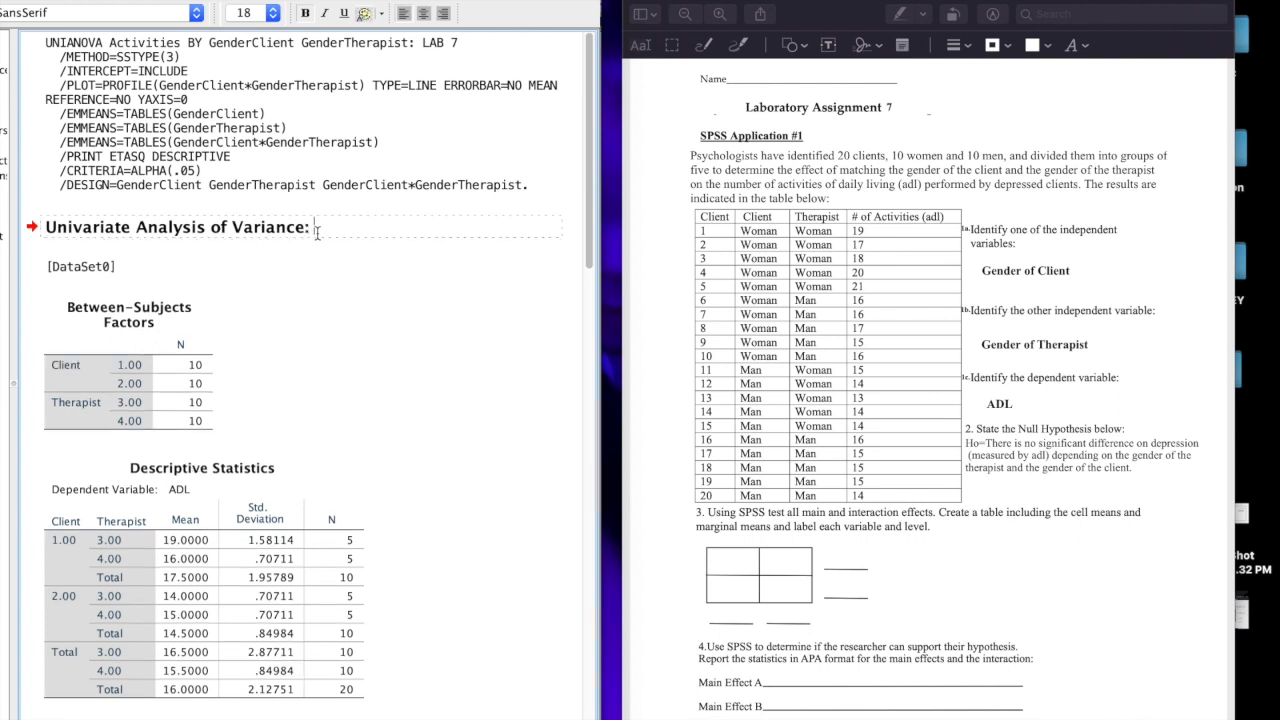
text( SPSS APP 1)
click(232, 334)
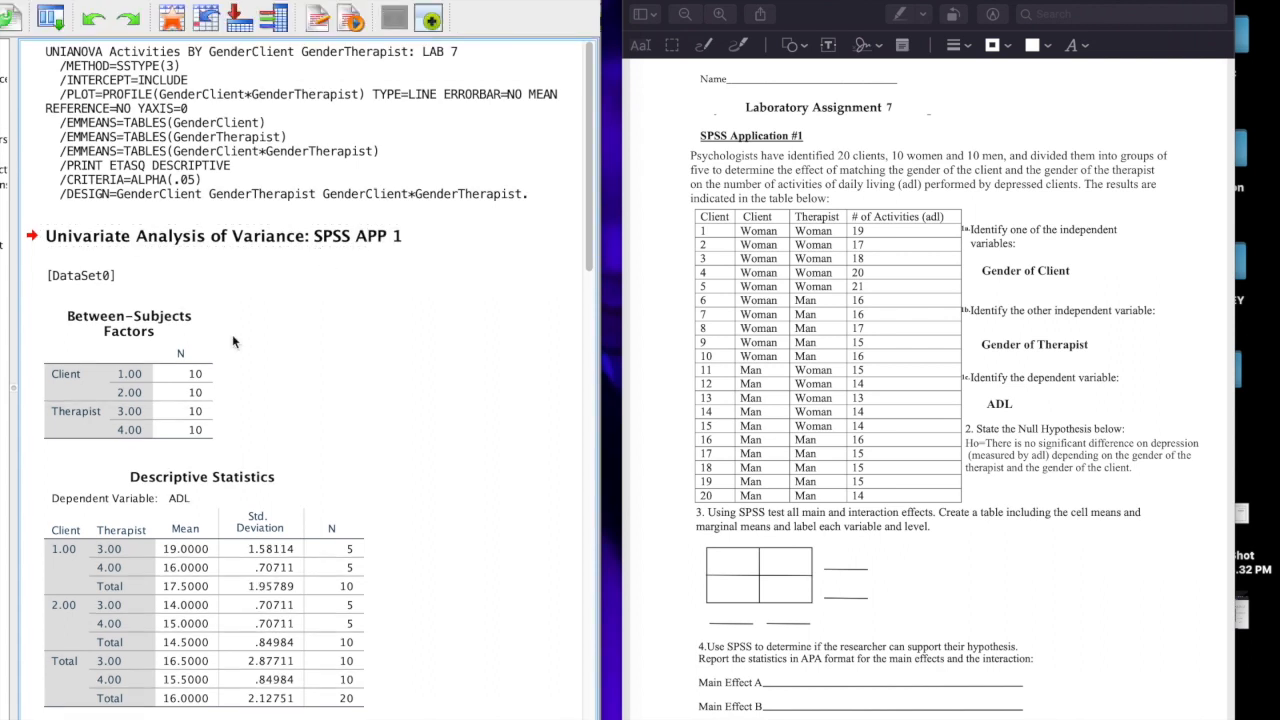
- Examine the factor codes, descriptive statistics, between-subjects effects and estimated marginal means in the output
scroll(232, 334, down, 3)
click(210, 252)
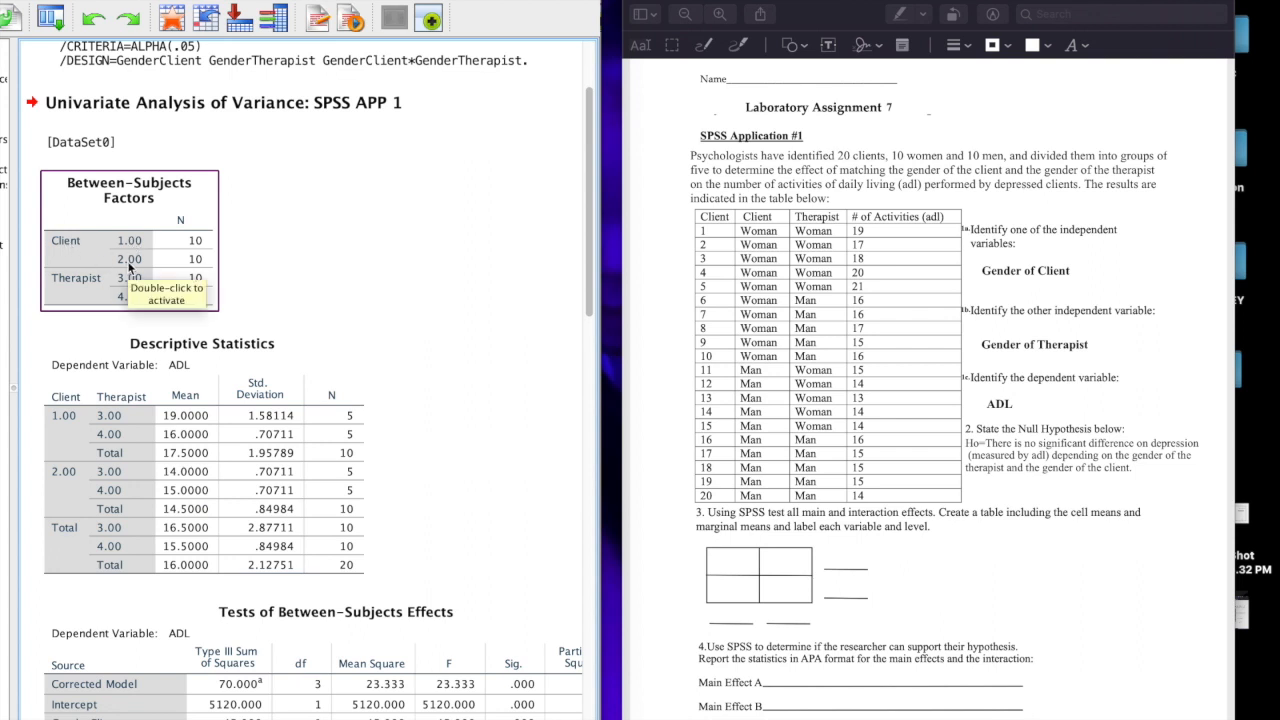
click(144, 282)
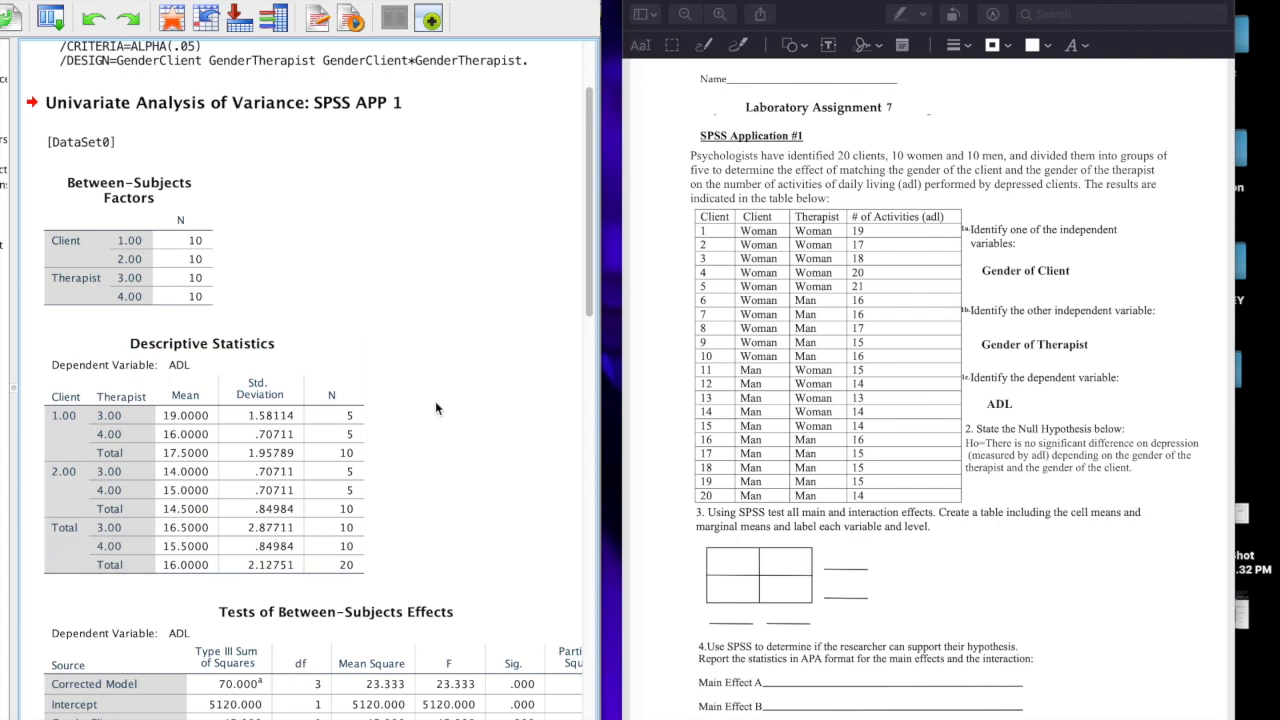
scroll(435, 403, down, 5)
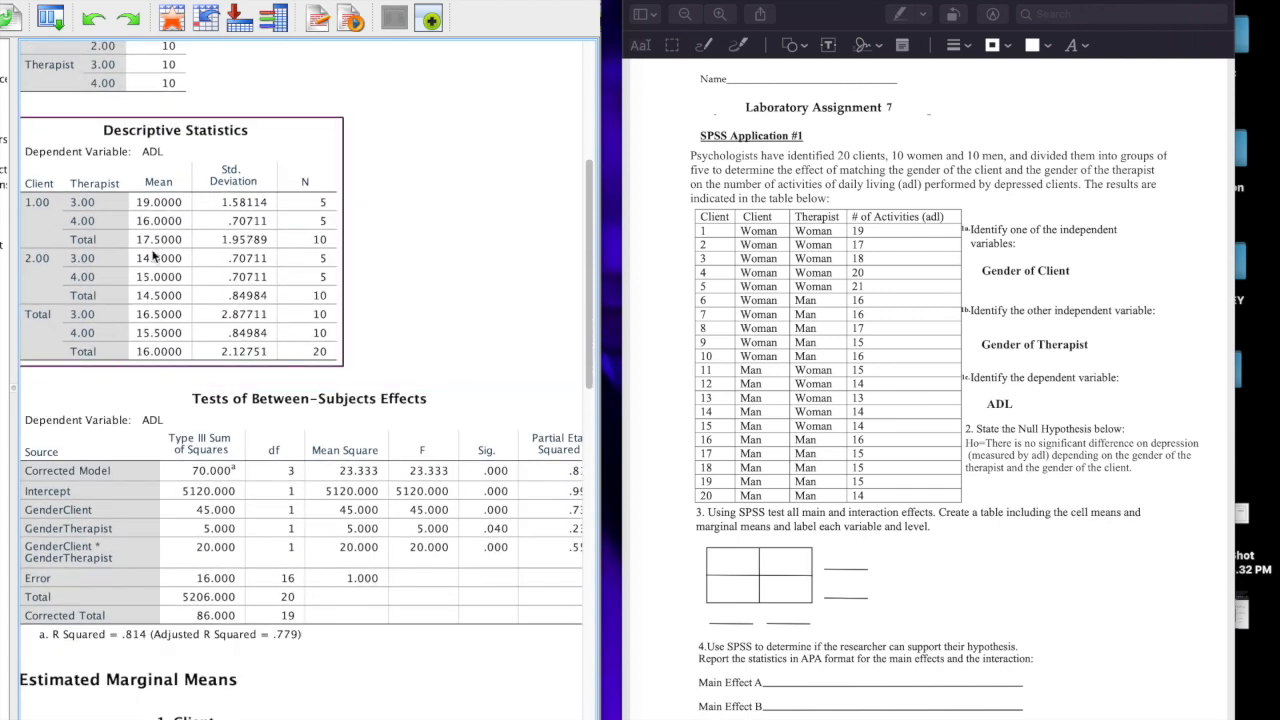
scroll(150, 256, down, 1)
scroll(150, 256, right, 1)
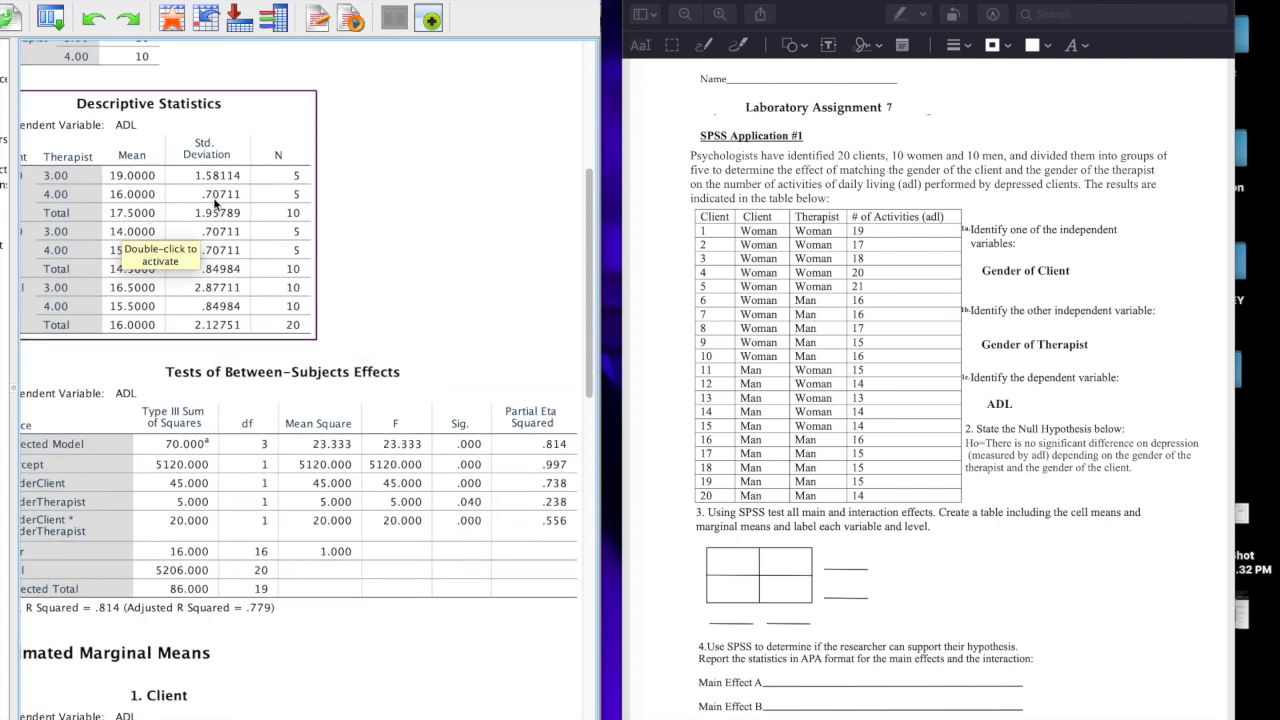
scroll(130, 300, left, 2)
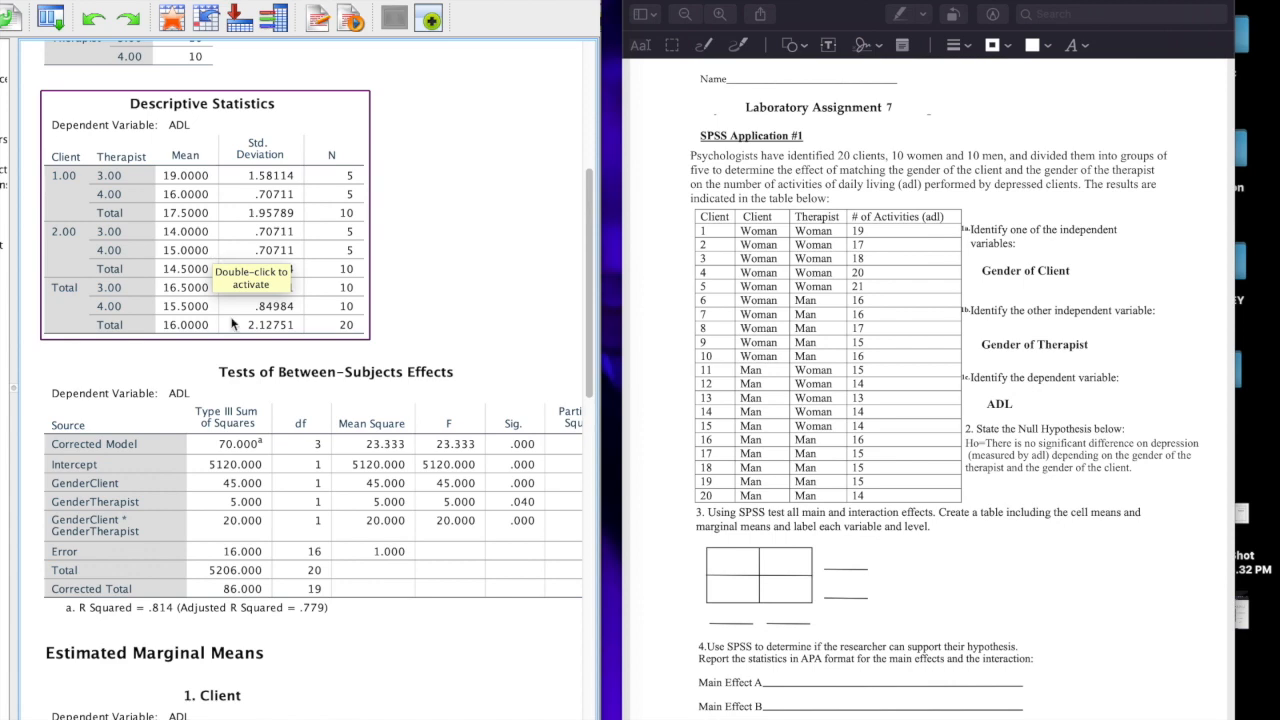
scroll(214, 251, down, 10)
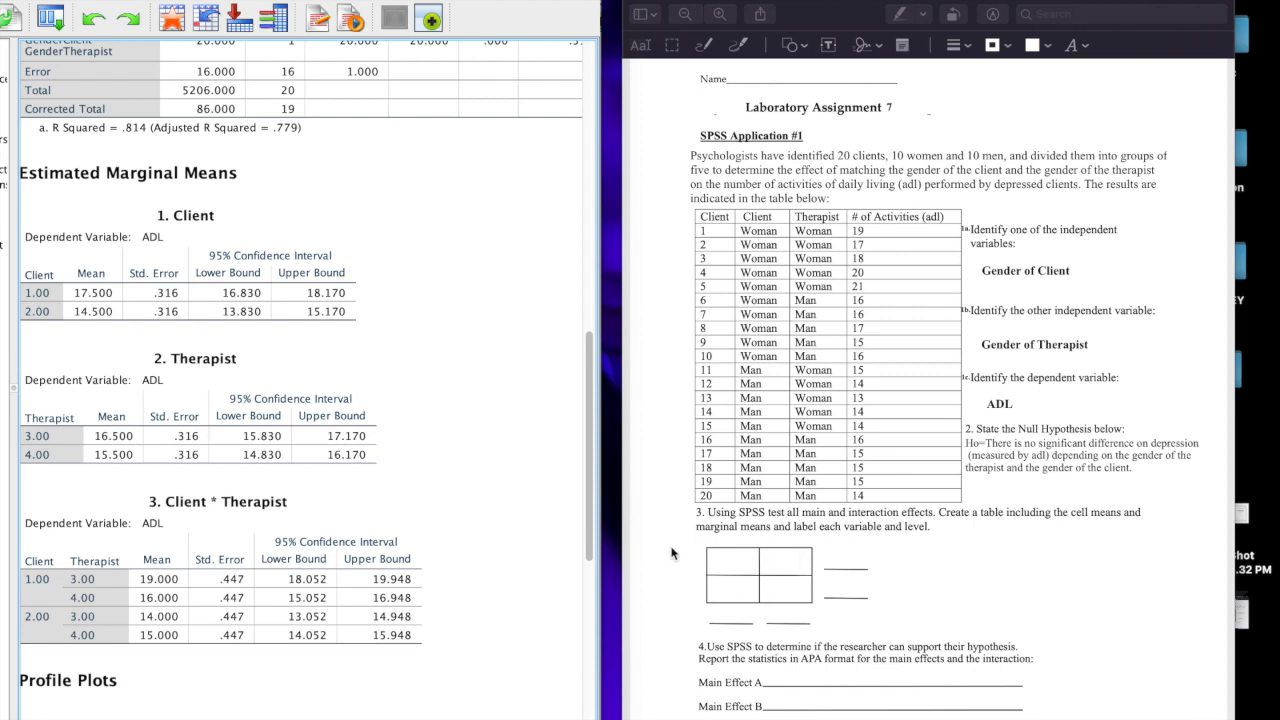
scroll(212, 228, left, 2)
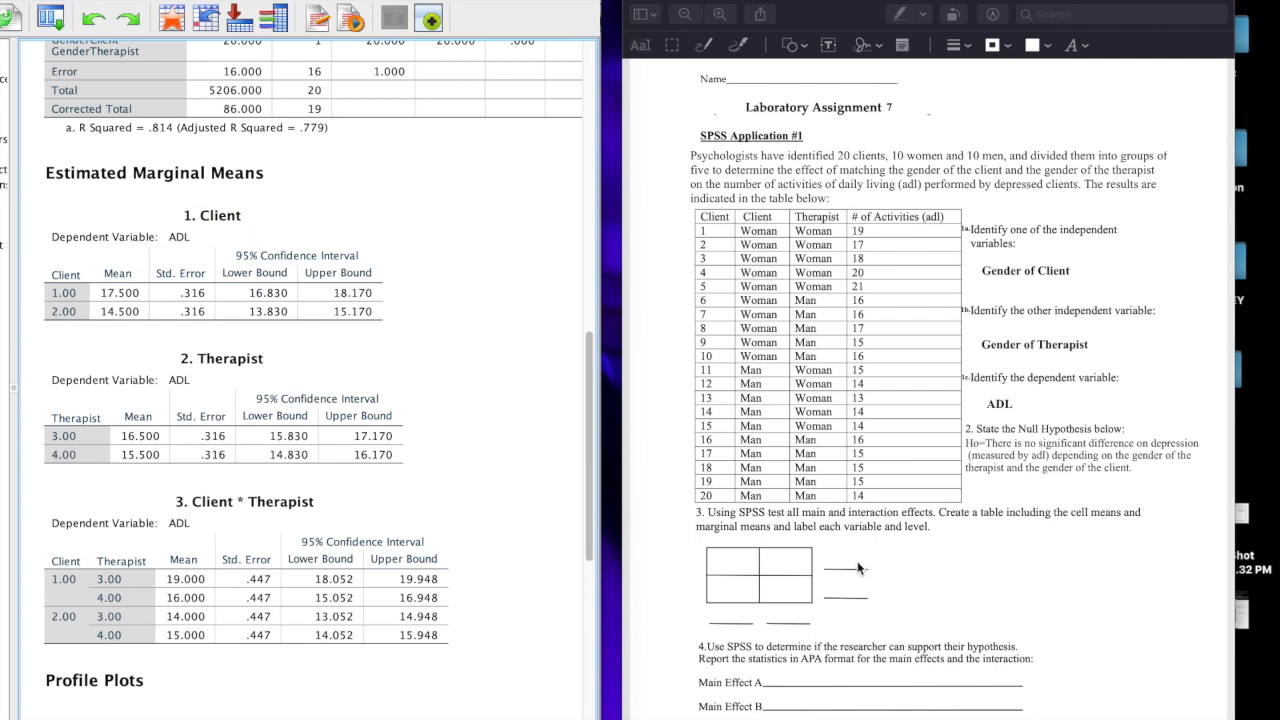
- In the Preview worksheet, place a copy of the "Gender of Client" text beside the rows of the question 3 table
click(977, 589)
click(1014, 271)
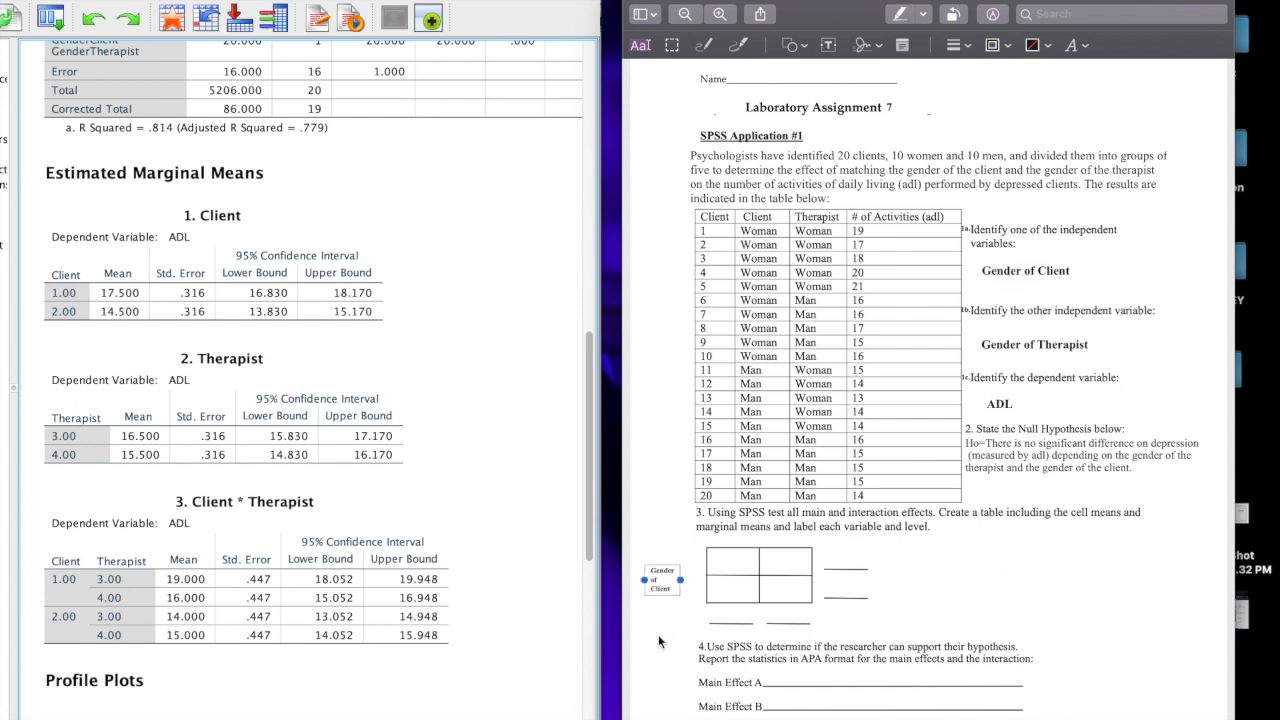
click(660, 640)
click(662, 593)
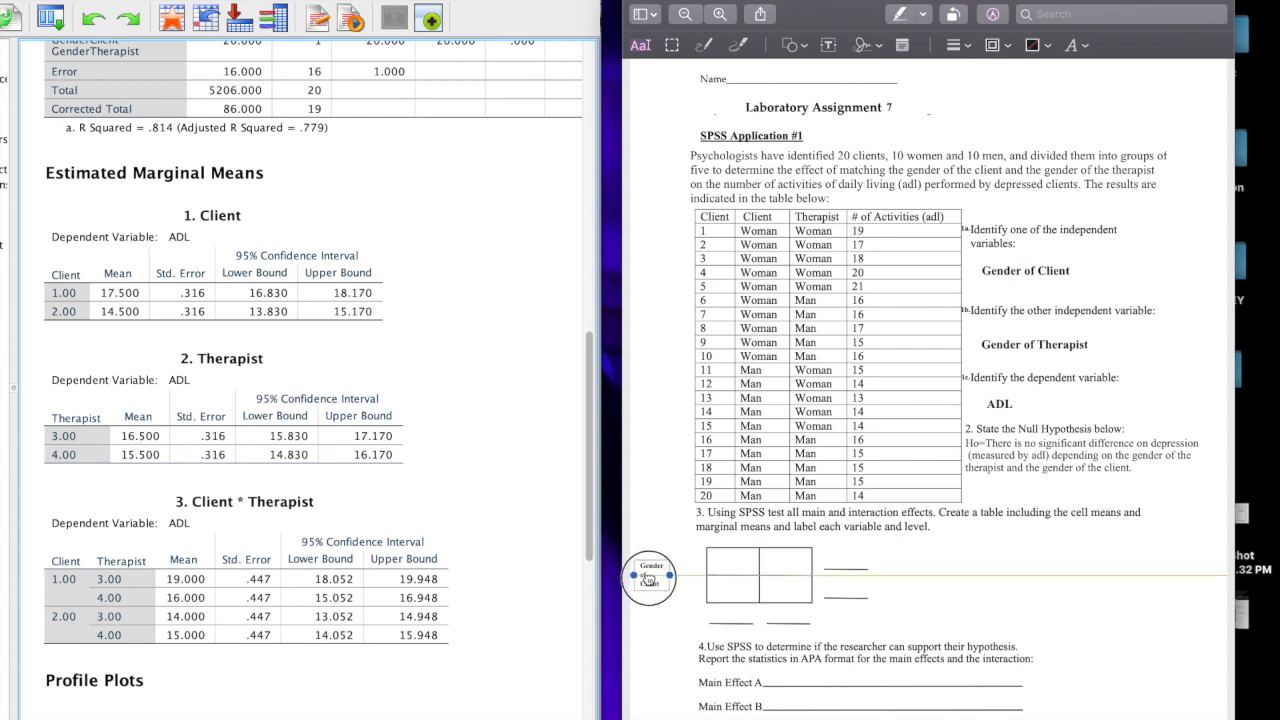
- Label the two rows of the question 3 table "Woman" and "Man (2)" using copies of the text box
drag(657, 595, 683, 578)
click(690, 571)
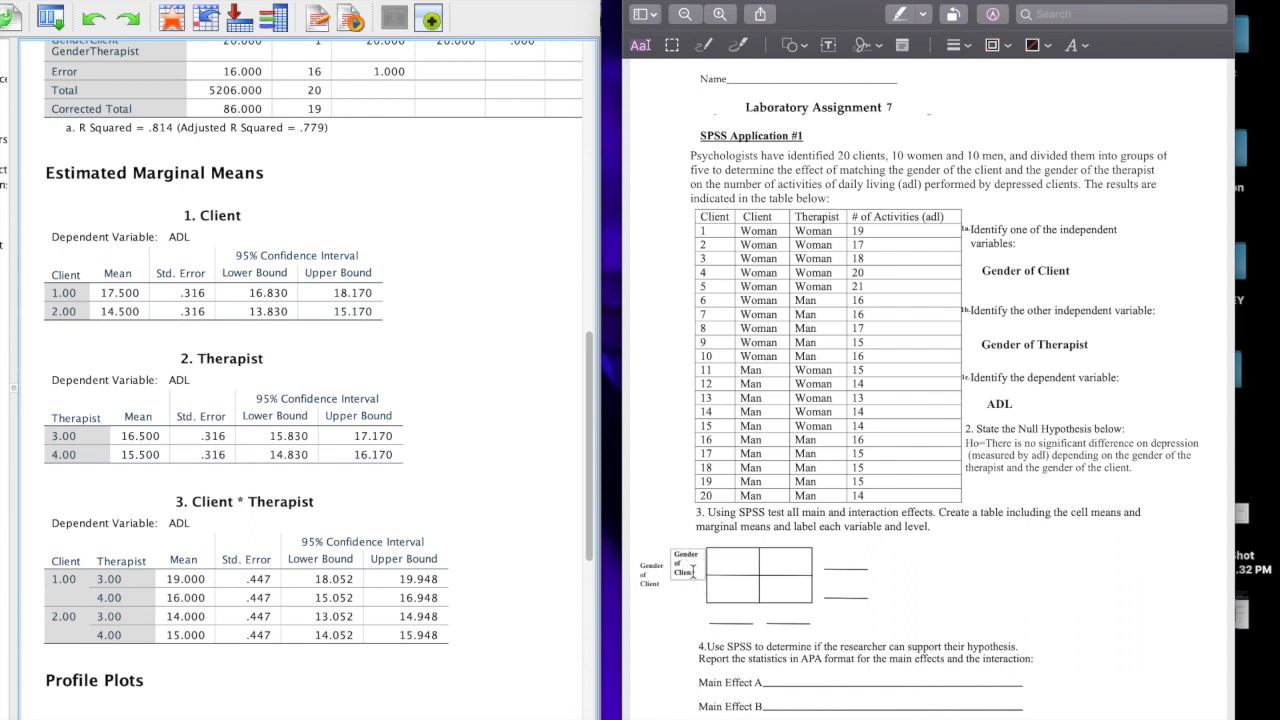
drag(695, 572, 676, 555)
text(Woman)
click(689, 601)
click(688, 600)
click(683, 565)
key(BackSpace)
key(BackSpace)
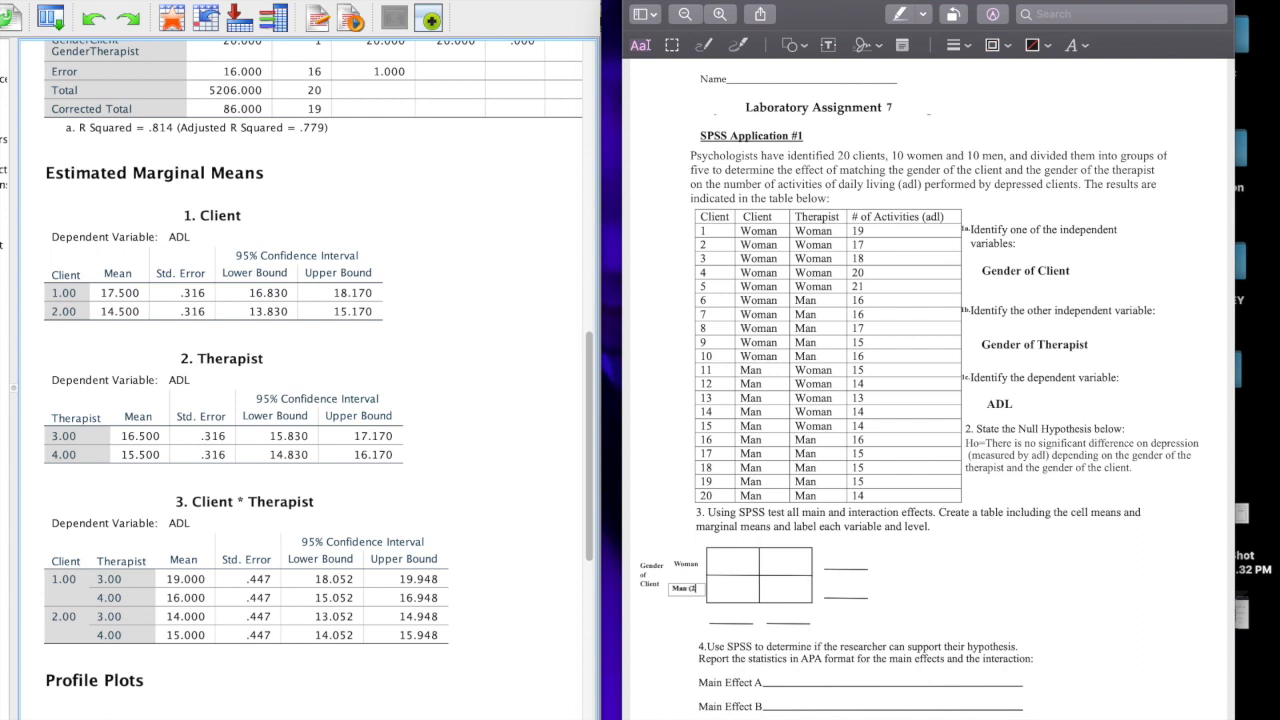
- Extend the first row label to "Woman (1)" and shift the "Gender of Client" label slightly down
click(687, 564)
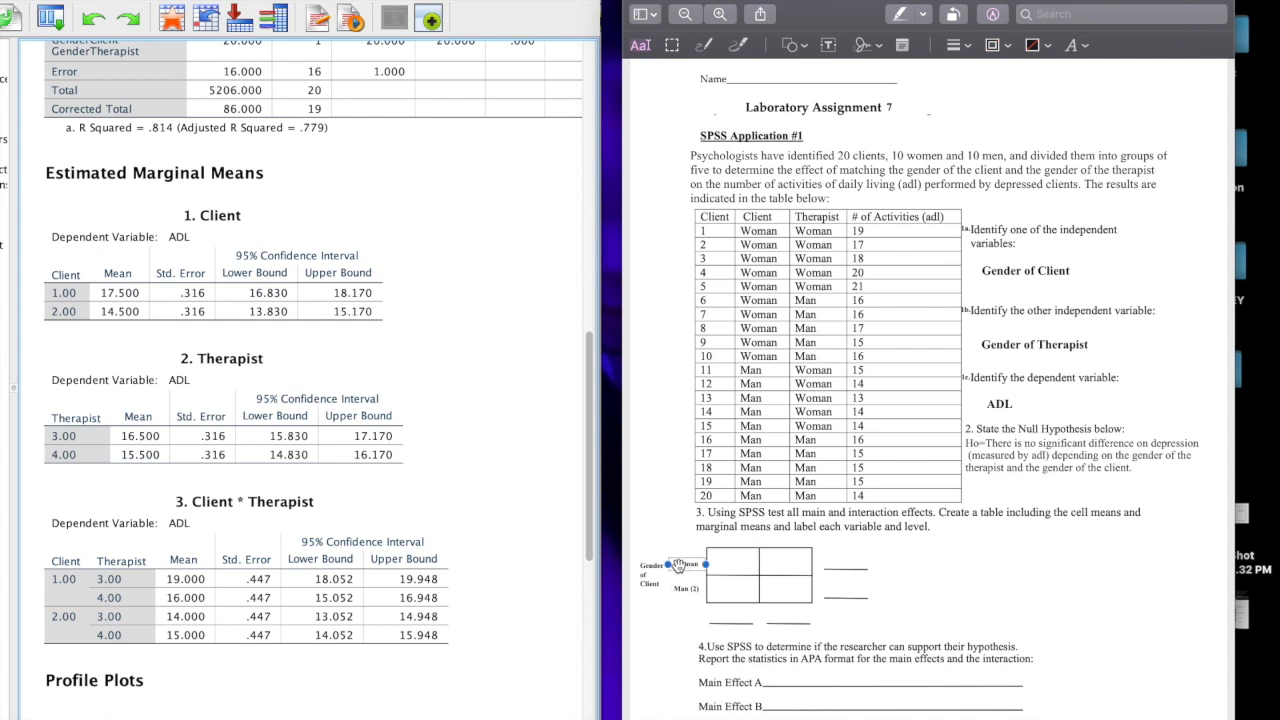
click(690, 564)
text((1))
click(649, 579)
drag(647, 577, 646, 581)
click(671, 648)
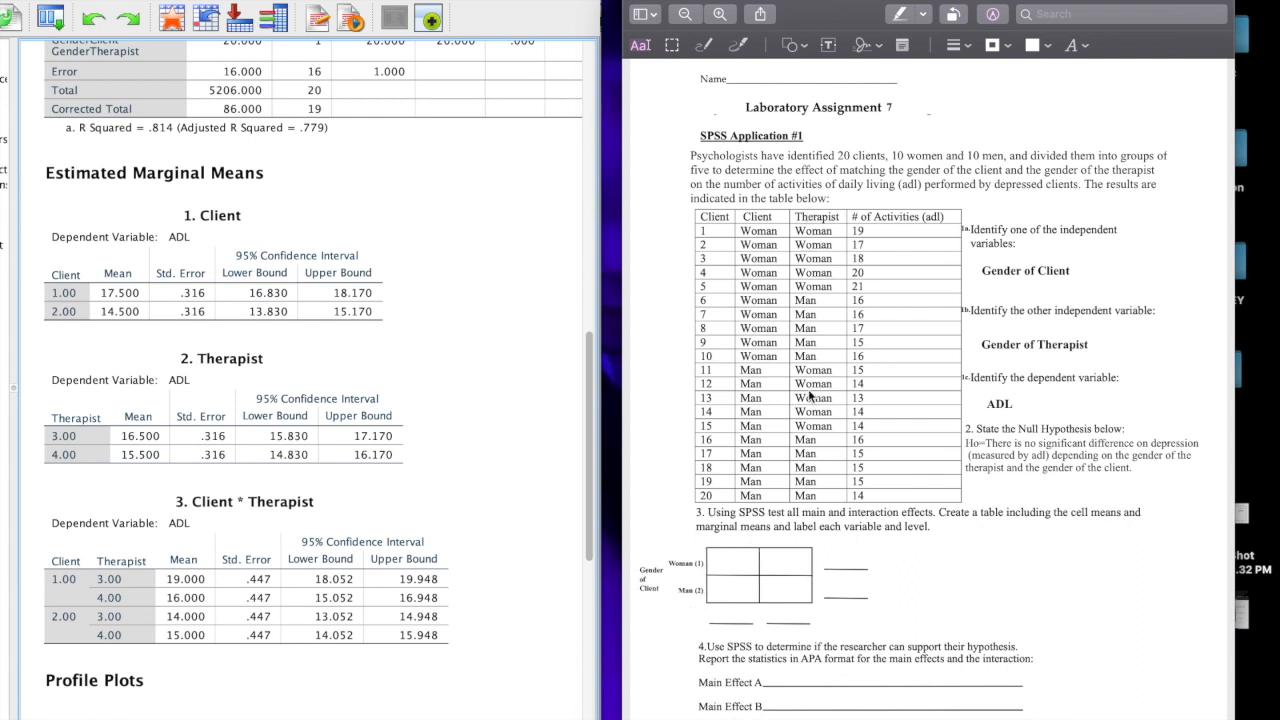
- Label the table's columns "Gender of Therapist", with the column headings "Woman (3)" and "Man (4)"
click(650, 586)
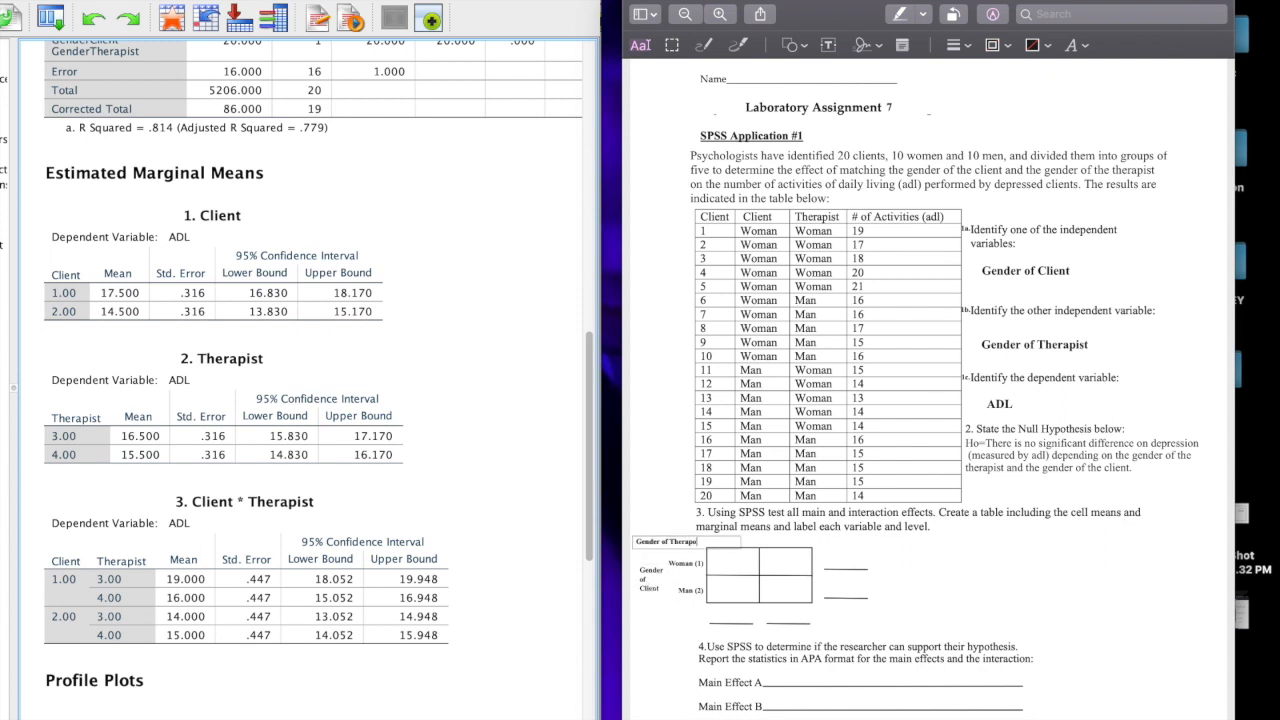
click(637, 654)
click(688, 565)
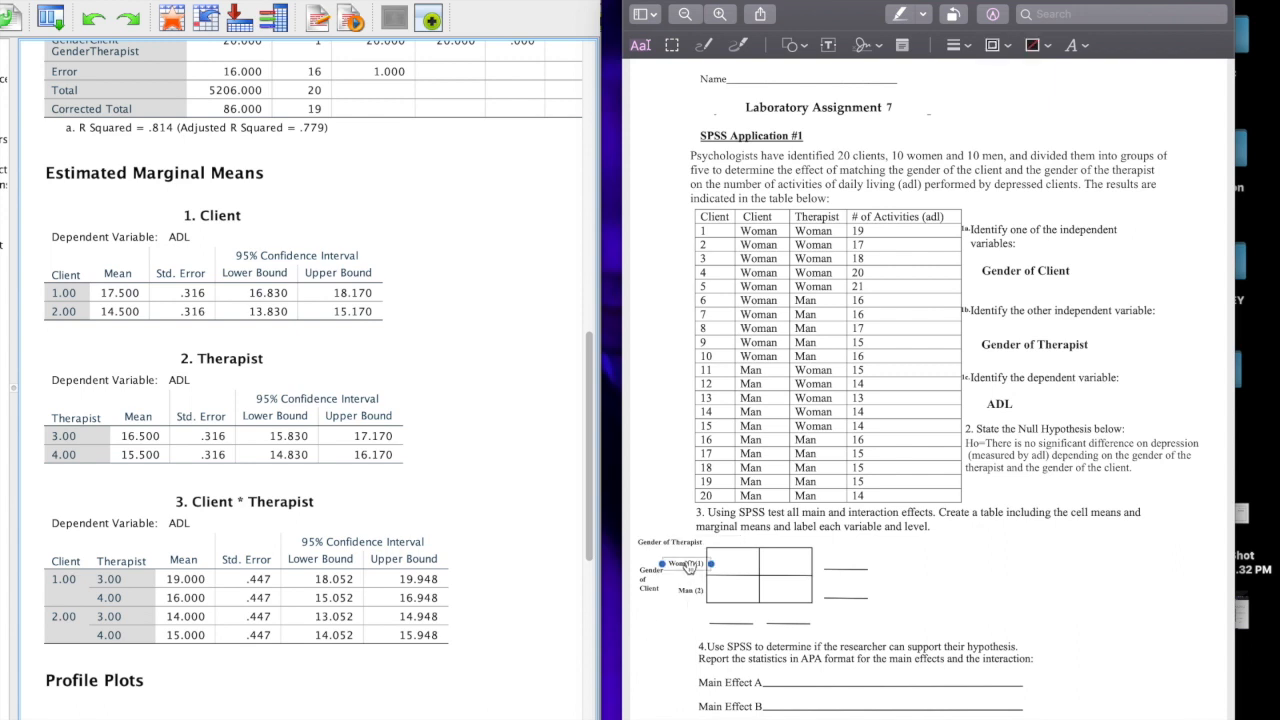
drag(688, 567, 742, 543)
click(744, 542)
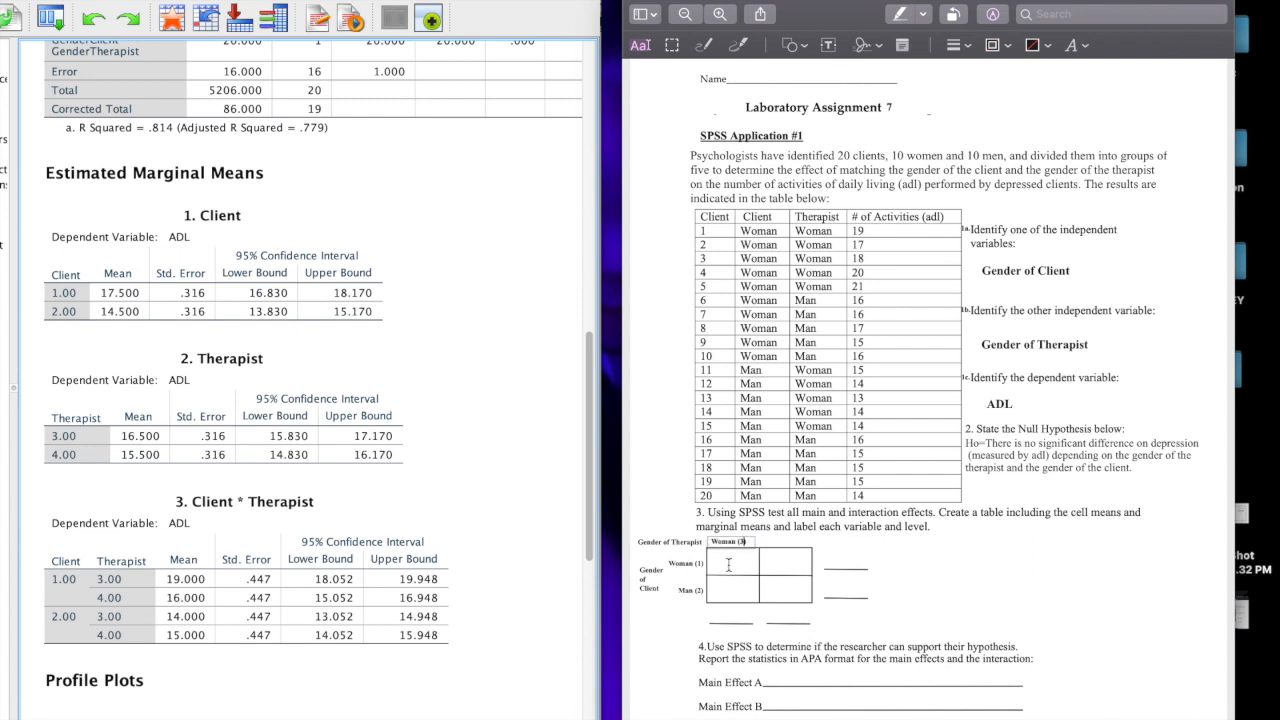
click(647, 649)
drag(693, 591, 790, 543)
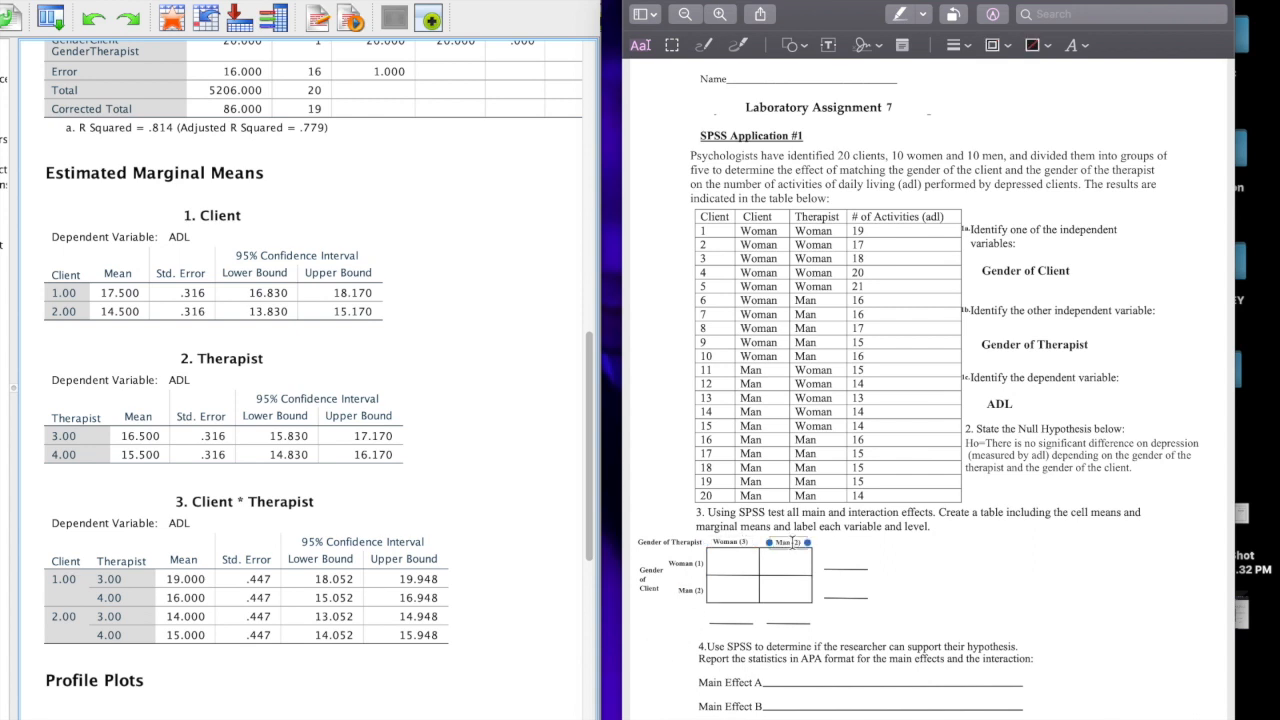
click(796, 543)
text(4)
- Enter the client marginal means beside the table: 17.50 for Woman (1) and 14.50 for Man (2)
click(912, 596)
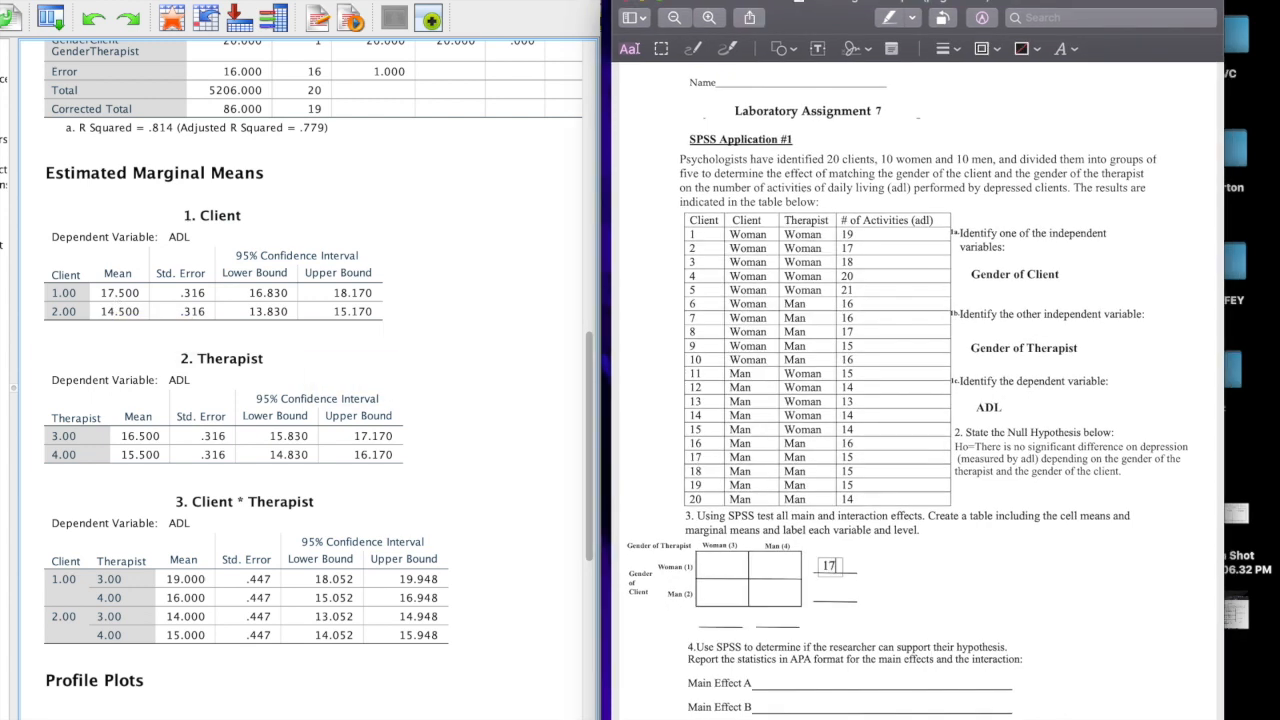
text(.50)
click(916, 620)
- Enter the therapist marginal means below the question 3 table: 16.50 for Woman (3) and 15.50 for Man (4)
click(65, 293)
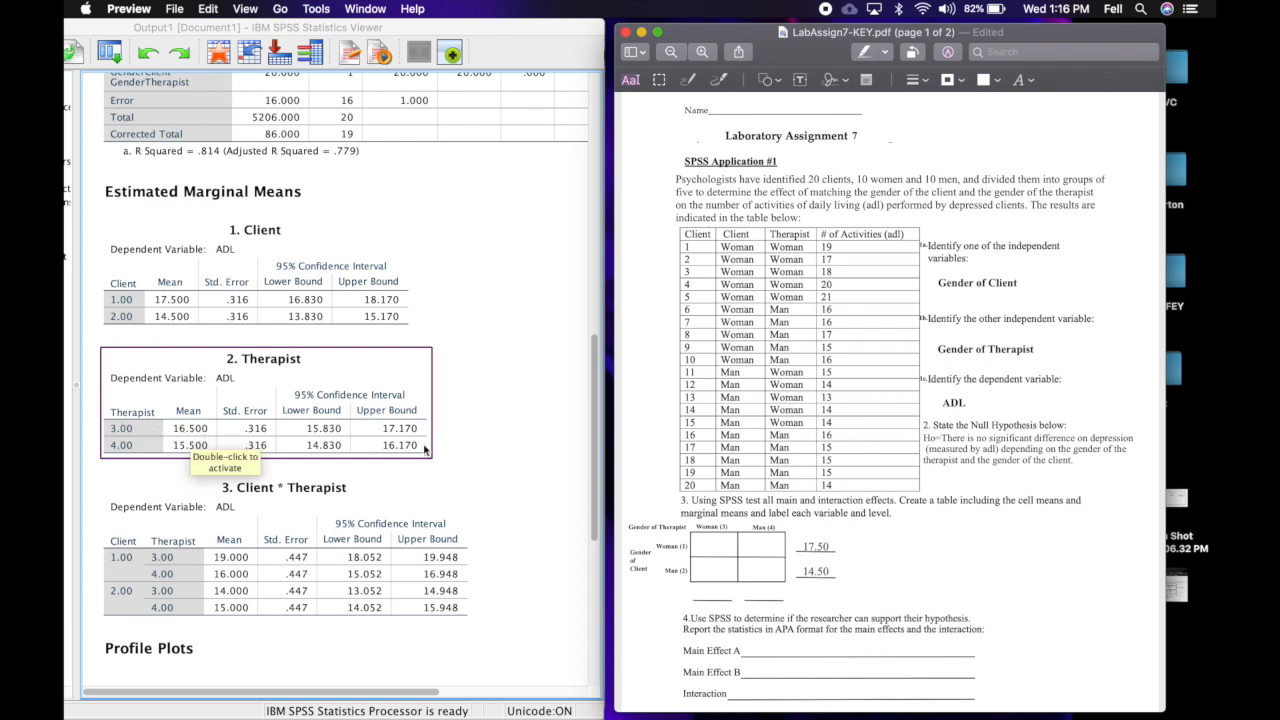
key(super+v)
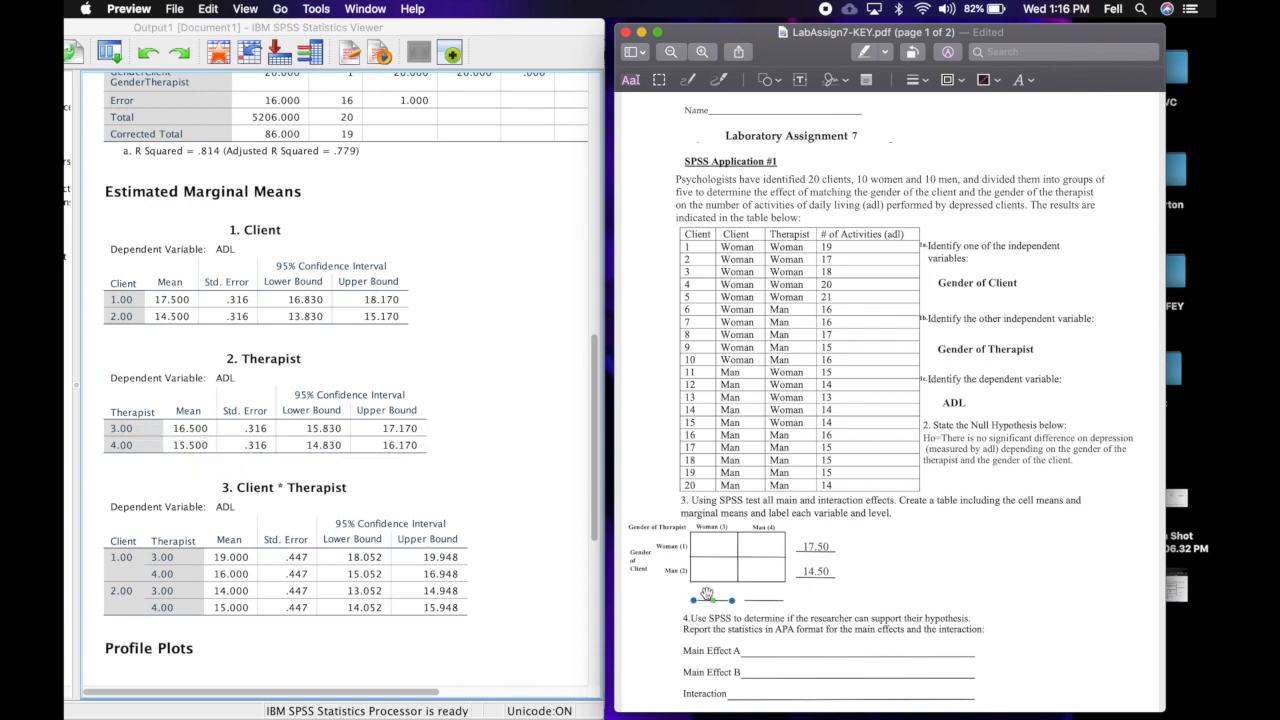
click(709, 592)
key(BackSpace)
text(6)
click(684, 614)
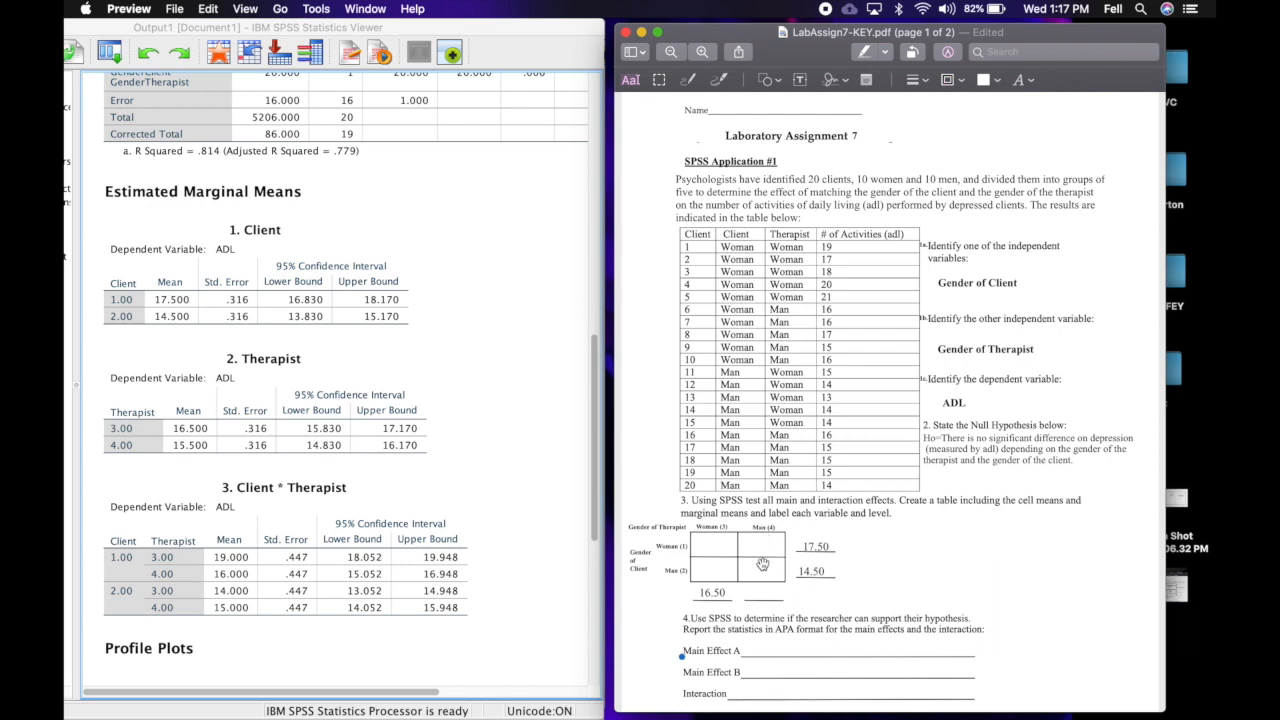
click(161, 493)
click(199, 452)
click(762, 592)
click(882, 613)
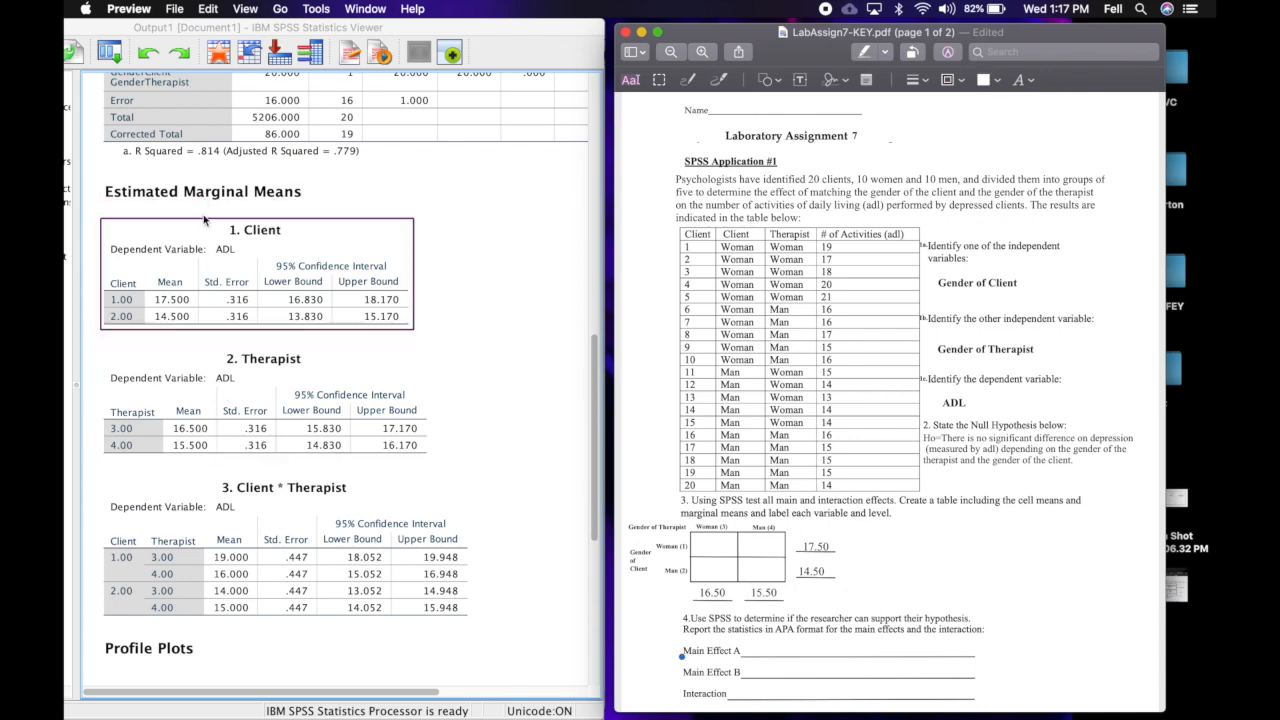
- Enter the cell means for the Woman (1) client row from the Client * Therapist output: 19 and 16
click(198, 338)
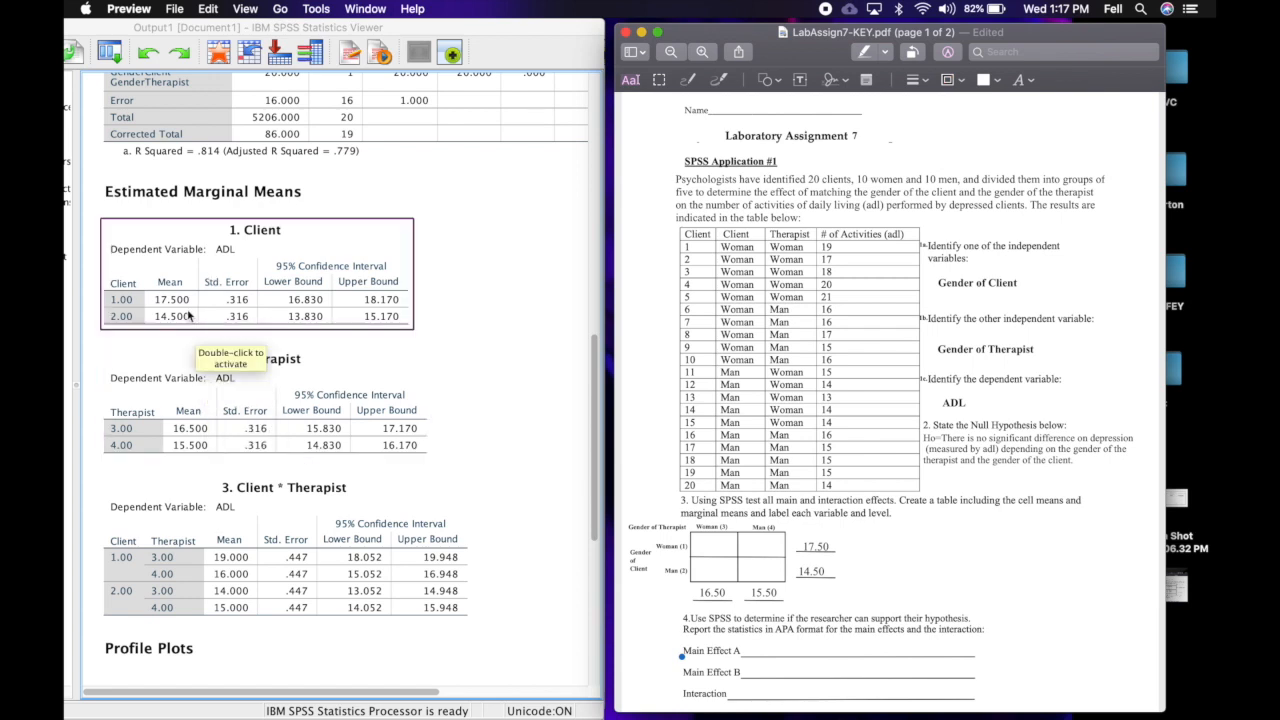
click(152, 428)
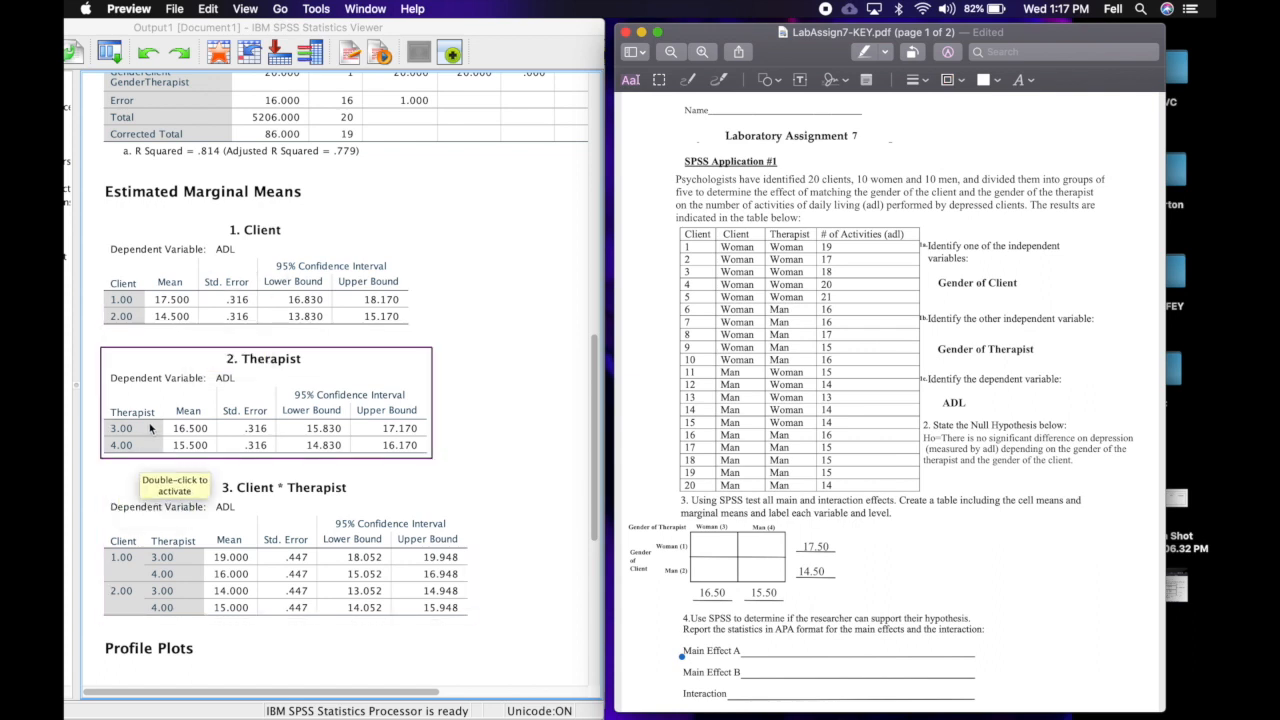
click(245, 495)
click(480, 311)
scroll(479, 309, down, 2)
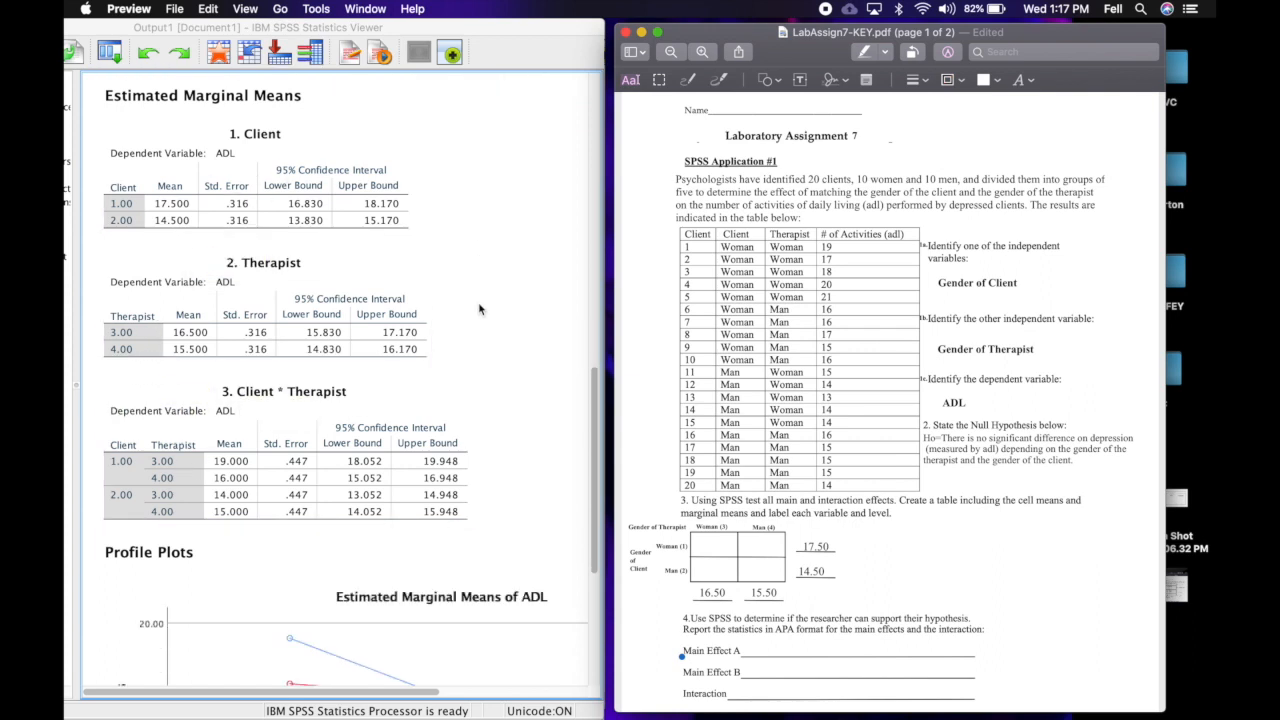
scroll(479, 309, up, 1)
click(329, 450)
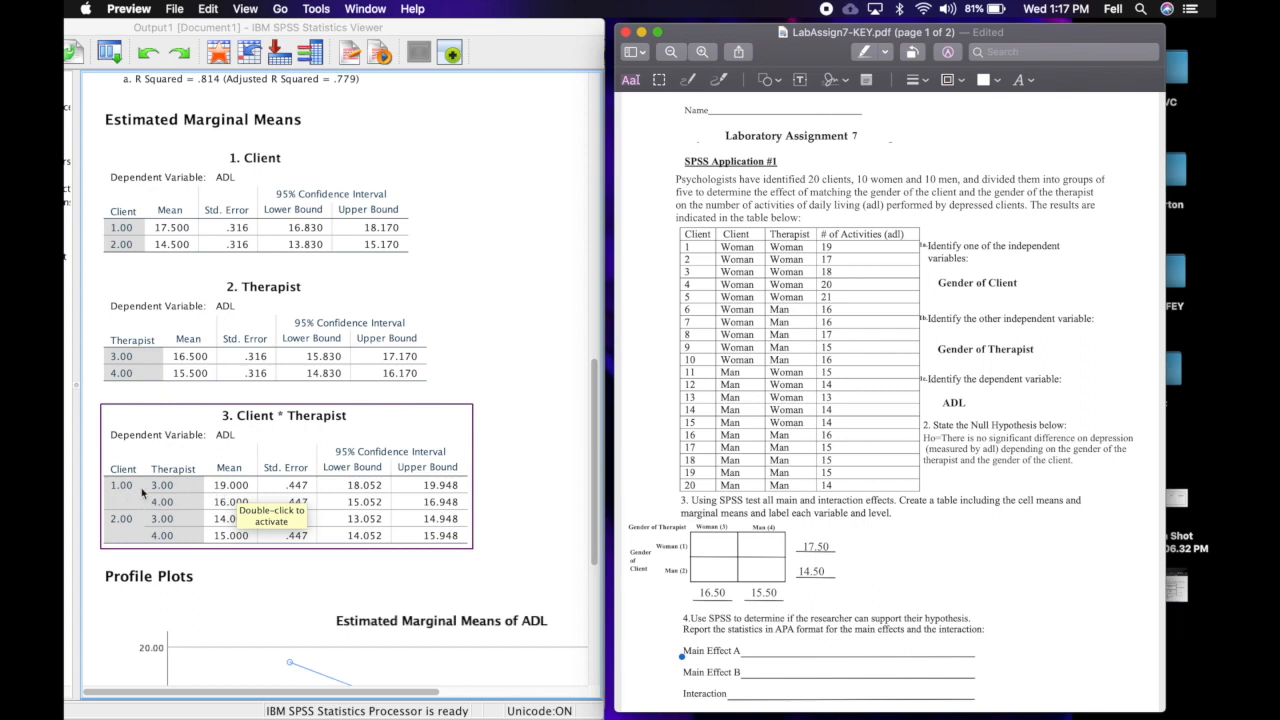
click(713, 547)
click(253, 480)
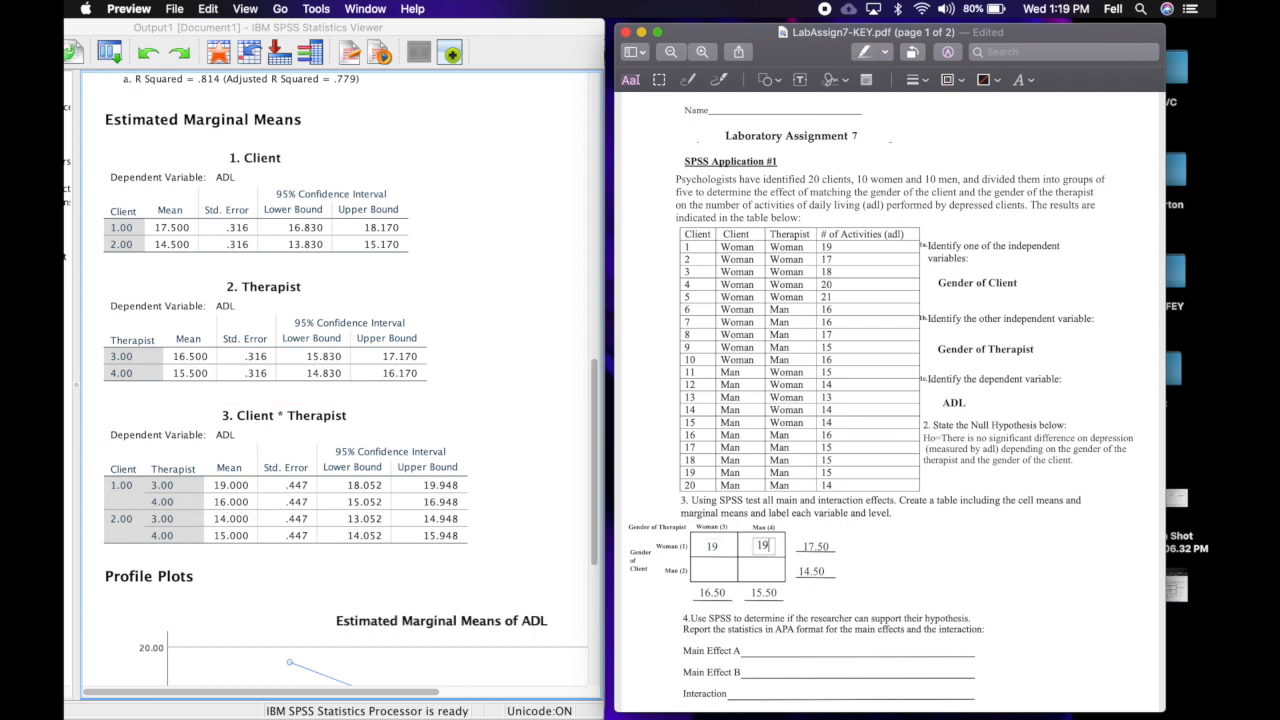
key(BackSpace)
text(6)
click(920, 600)
- Enter the cell means for the Man (2) client row: 14 under Woman (3) and 15 under Man (4)
click(353, 508)
click(712, 571)
text(14)
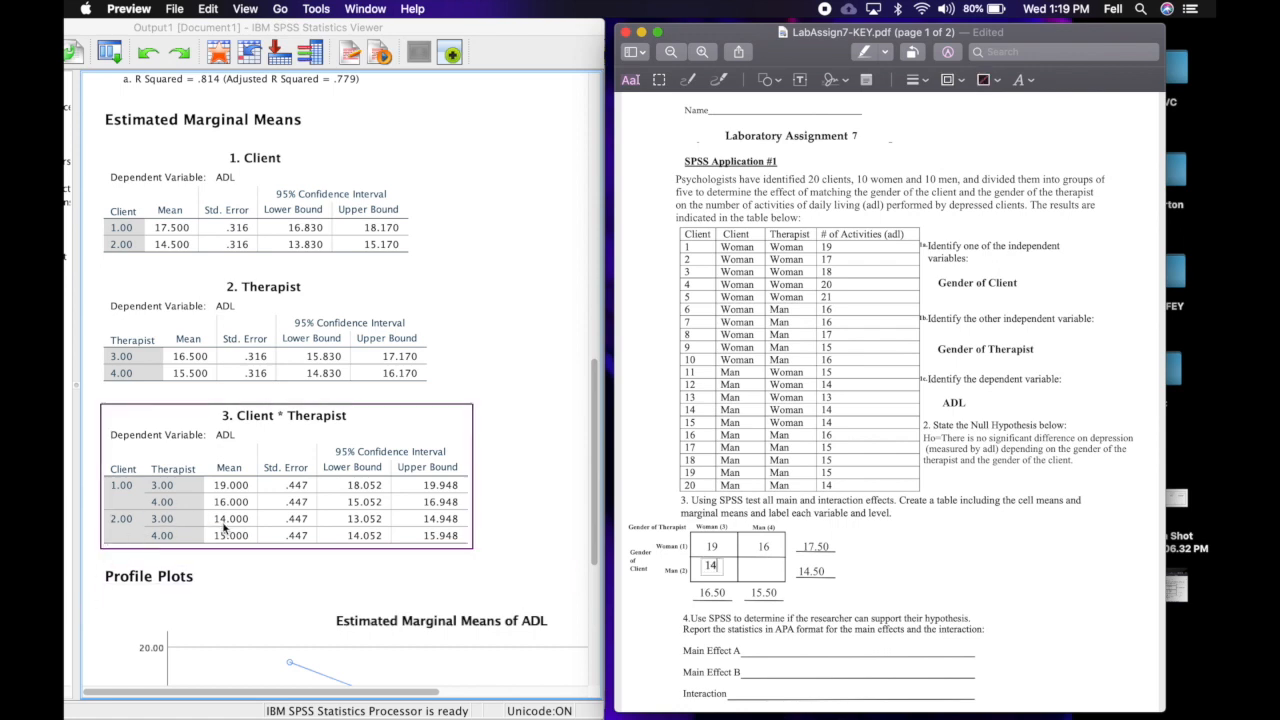
click(972, 562)
text(15)
click(934, 595)
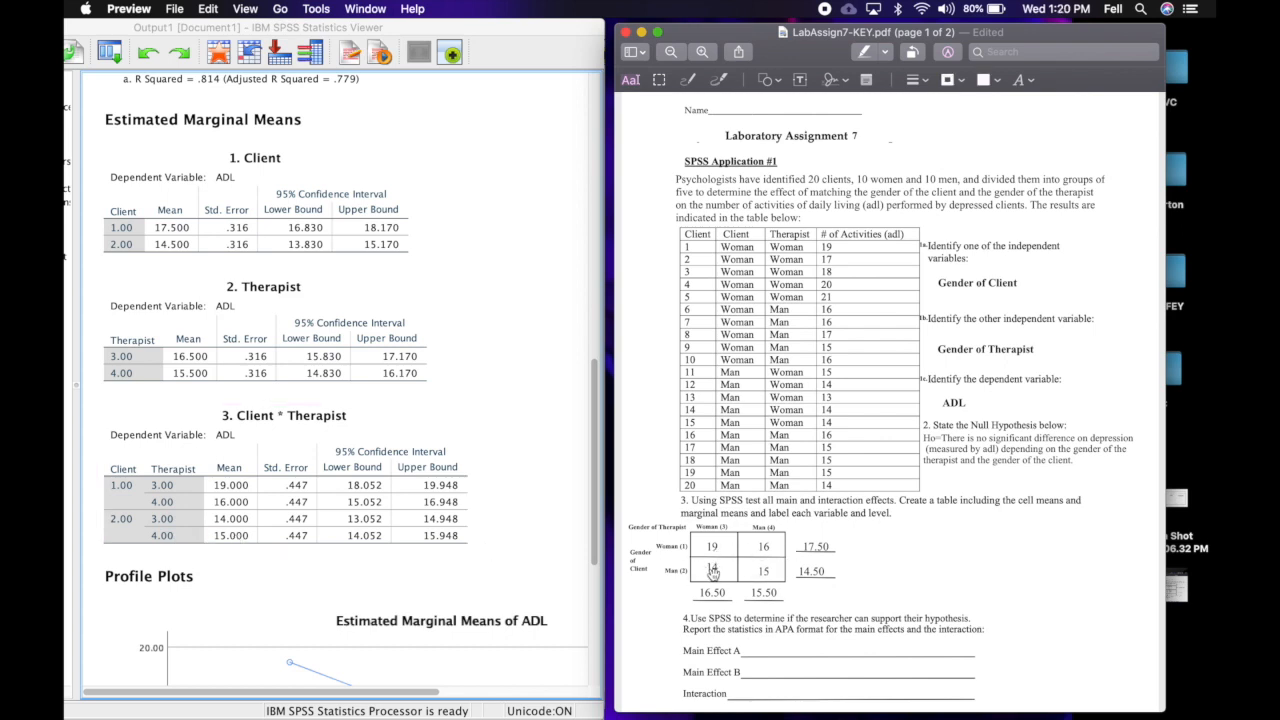
- Show question 4 beside the Tests of Between-Subjects Effects table, making room for the table's full width including Partial Eta Squared
scroll(705, 570, down, 5)
scroll(713, 575, down, 1)
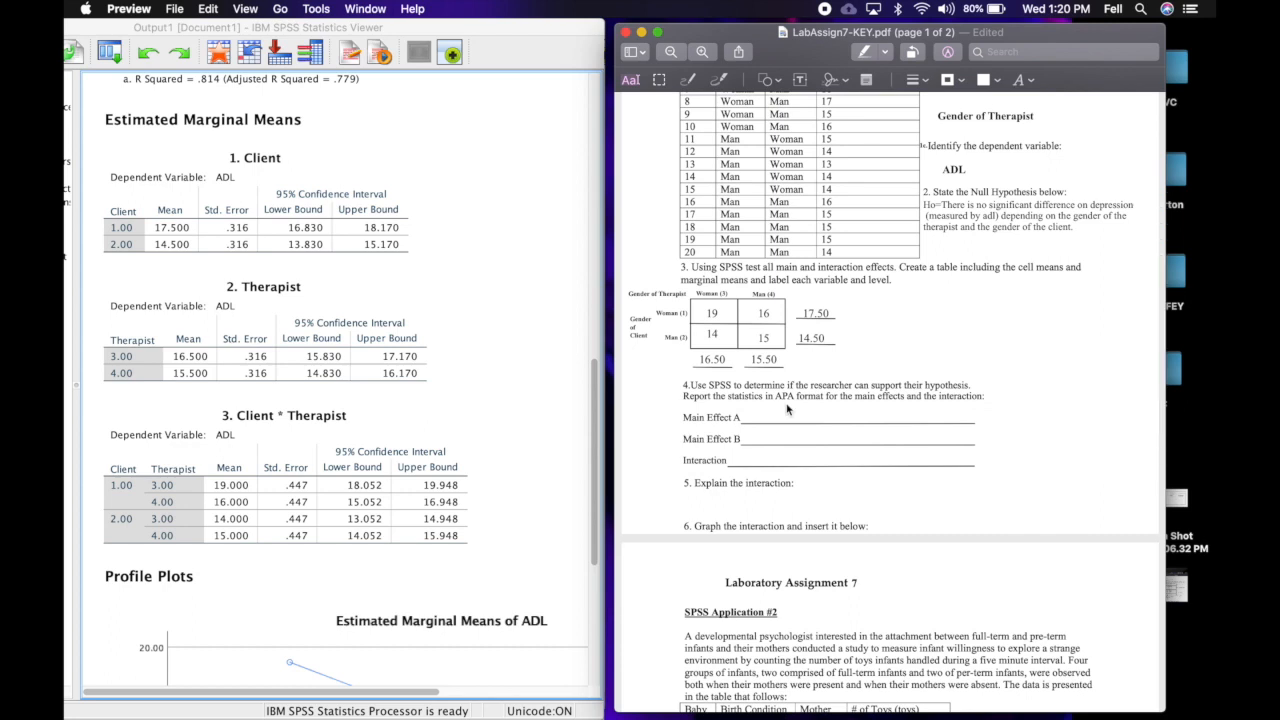
click(394, 482)
scroll(394, 482, up, 5)
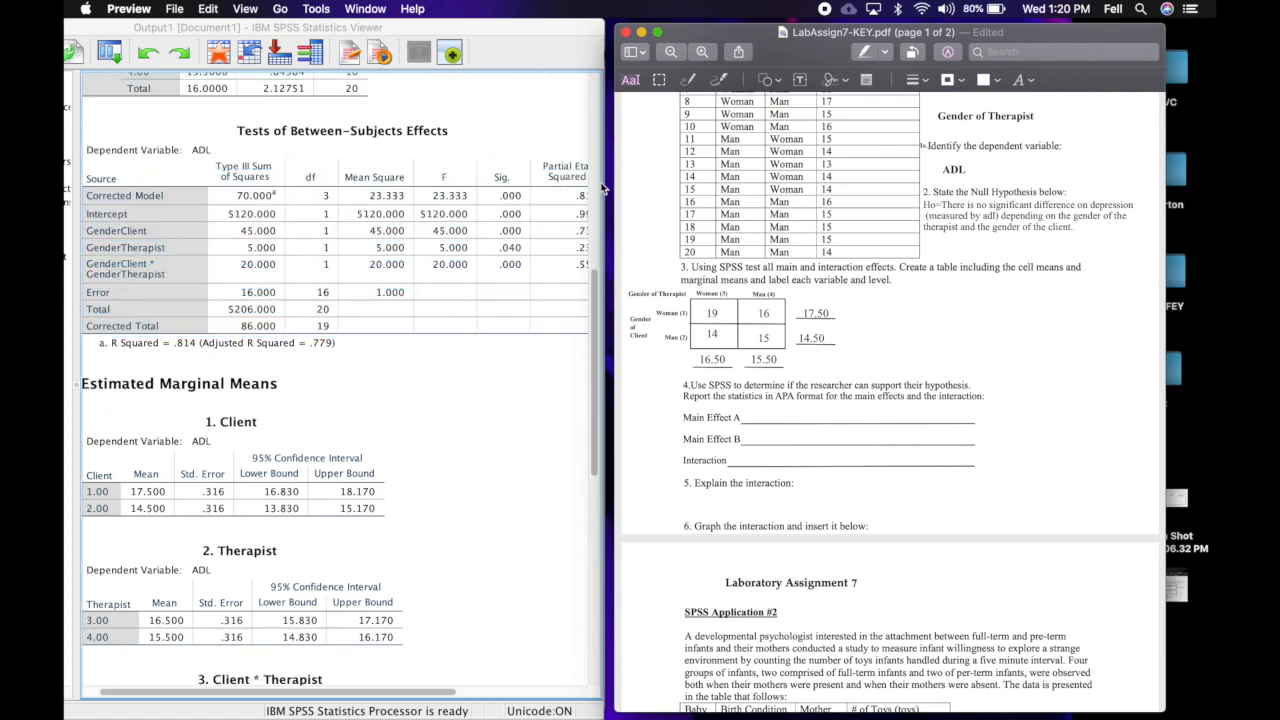
click(595, 29)
drag(605, 36, 650, 36)
click(832, 50)
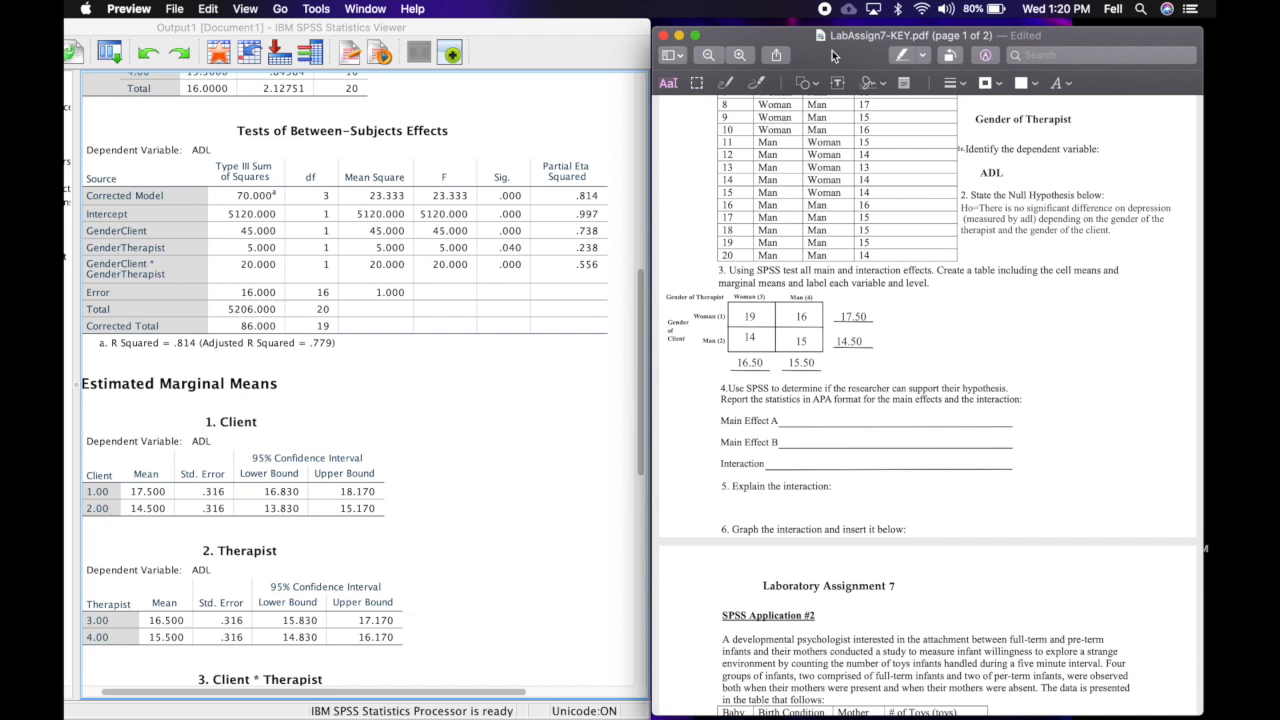
- Report Main Effect A in question 4 as F(1,16)=45, p=.000, using the GenderClient row
click(474, 166)
text(F()
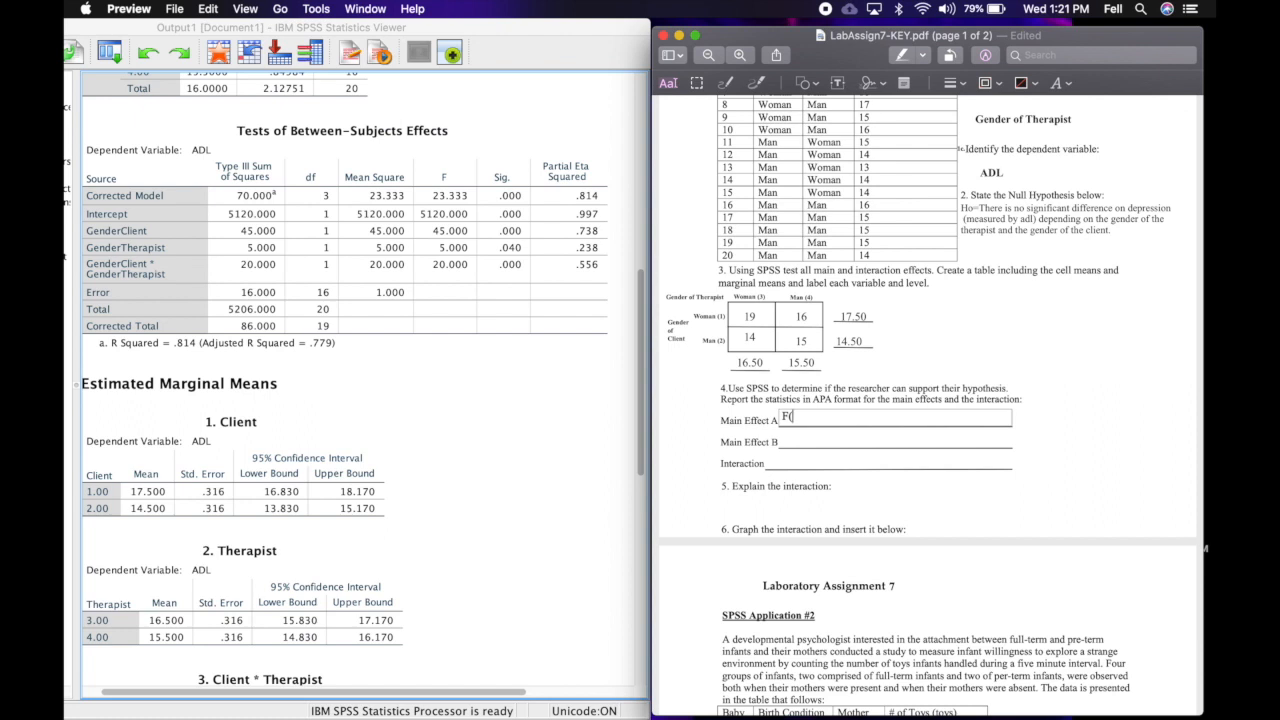
click(300, 311)
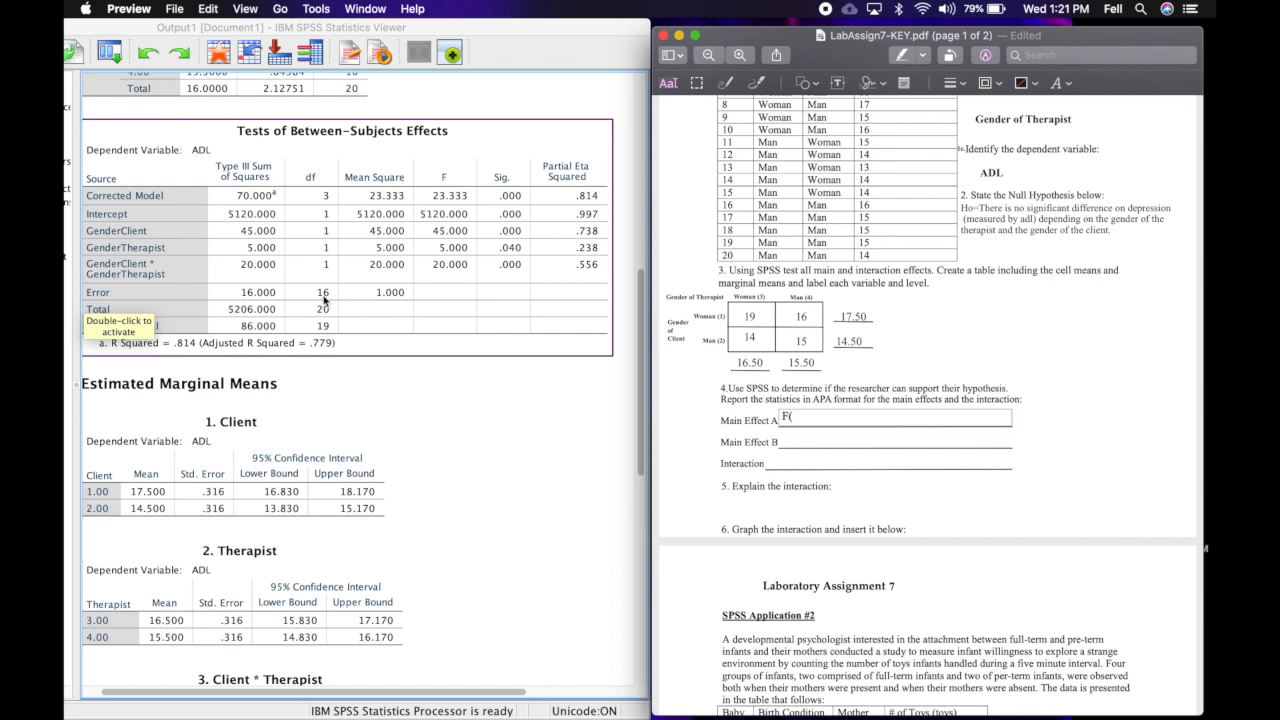
text(1,)
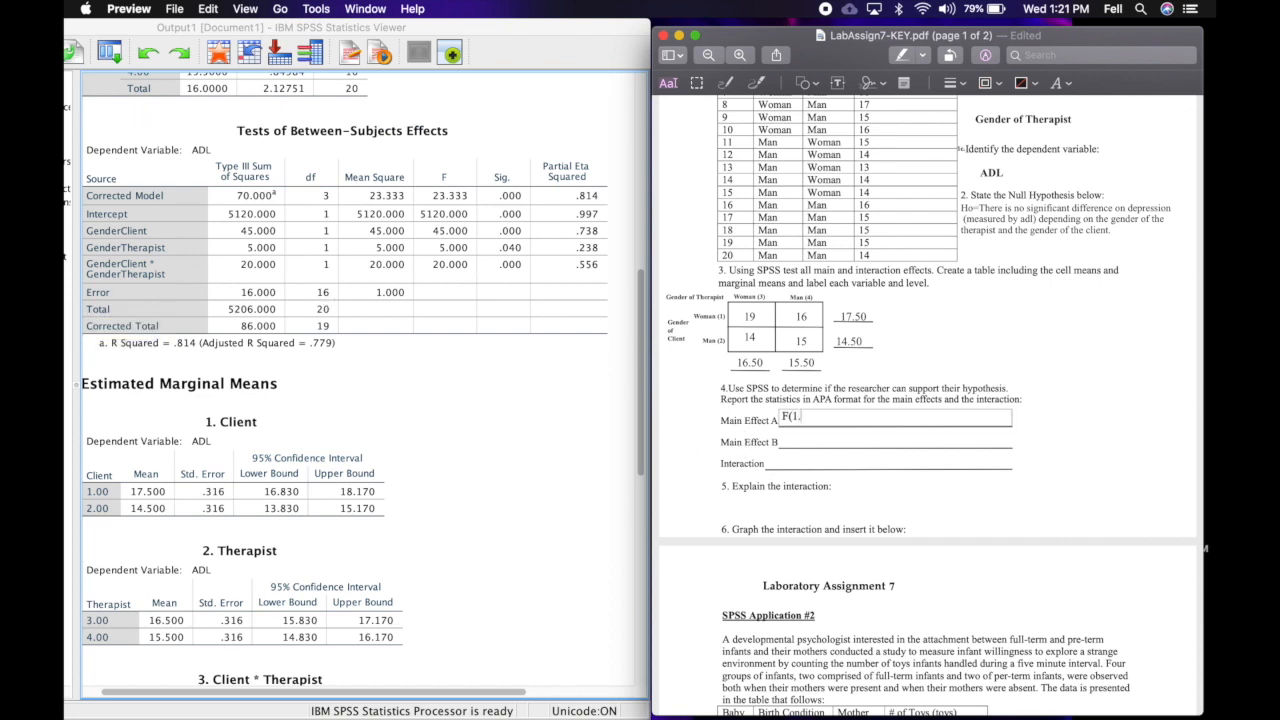
text(16)=)
click(326, 265)
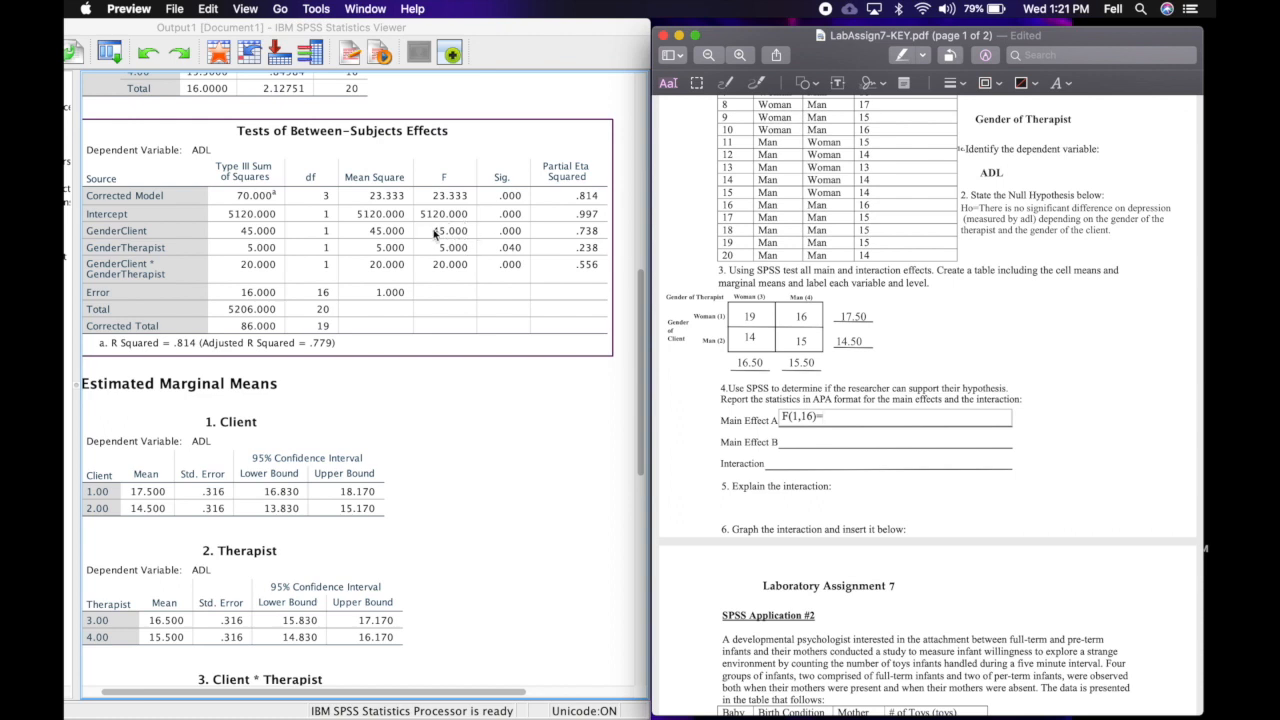
text(4)
text(.000)
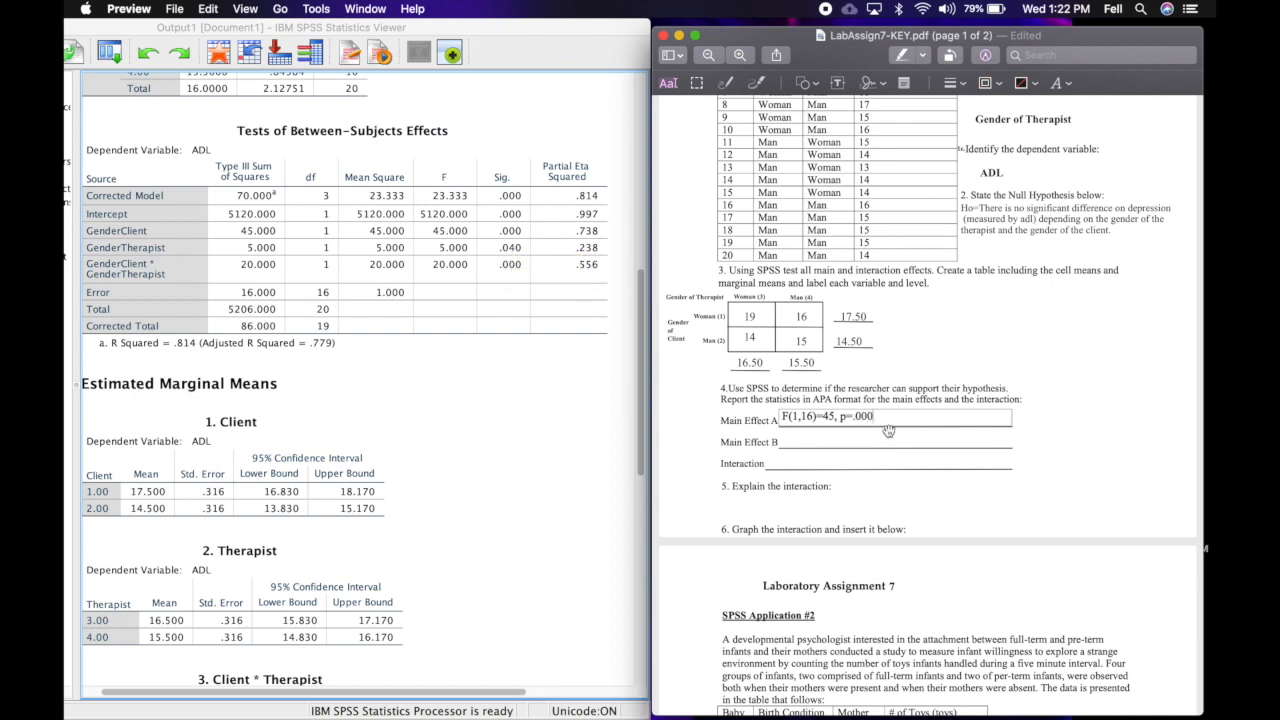
- Report Main Effect B as F(1,16)=5, p=.04, using the GenderTherapist row
click(828, 449)
text(F()=, p=)
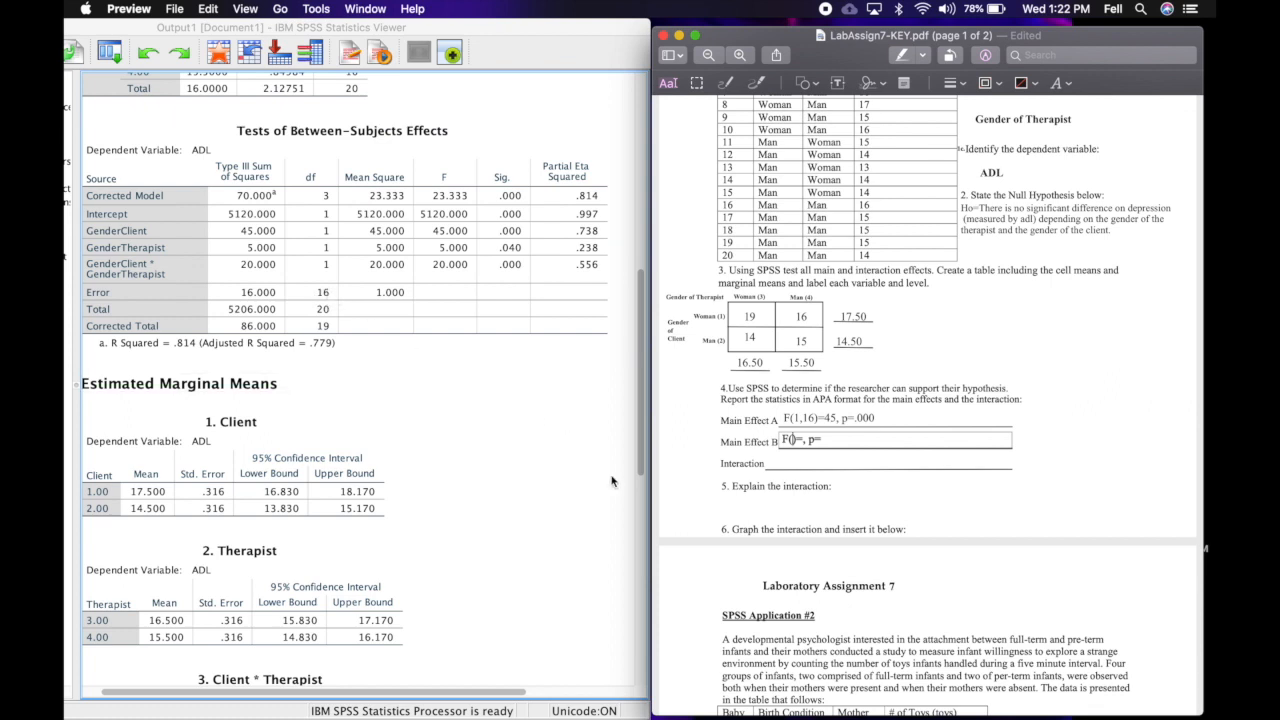
text(1,16)
text(5)
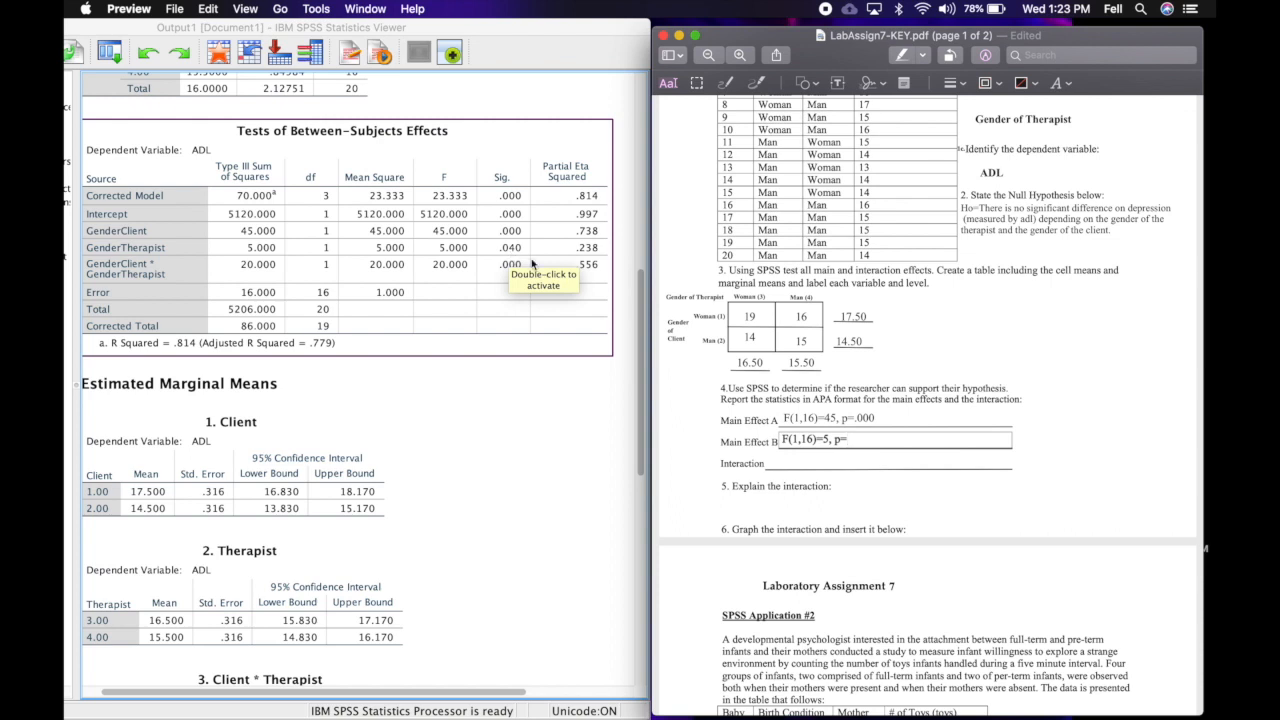
text(.)
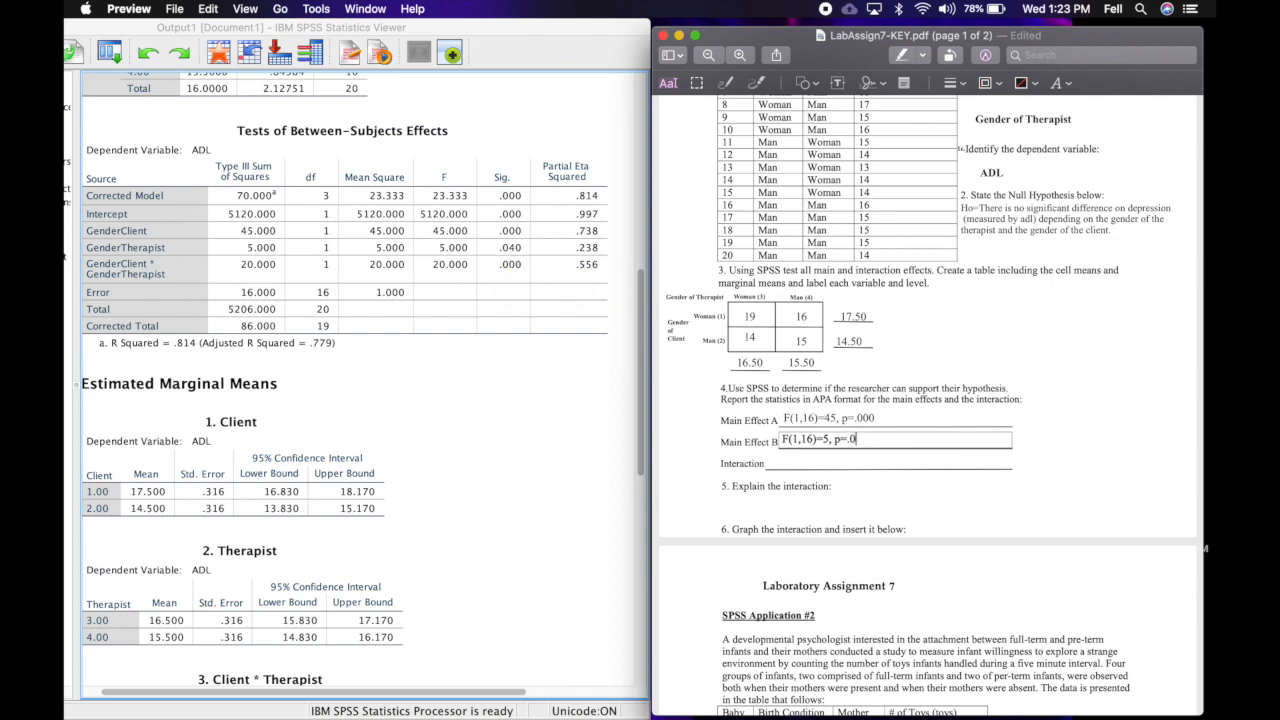
text(05)
key(BackSpace)
text(4)
click(885, 444)
click(955, 489)
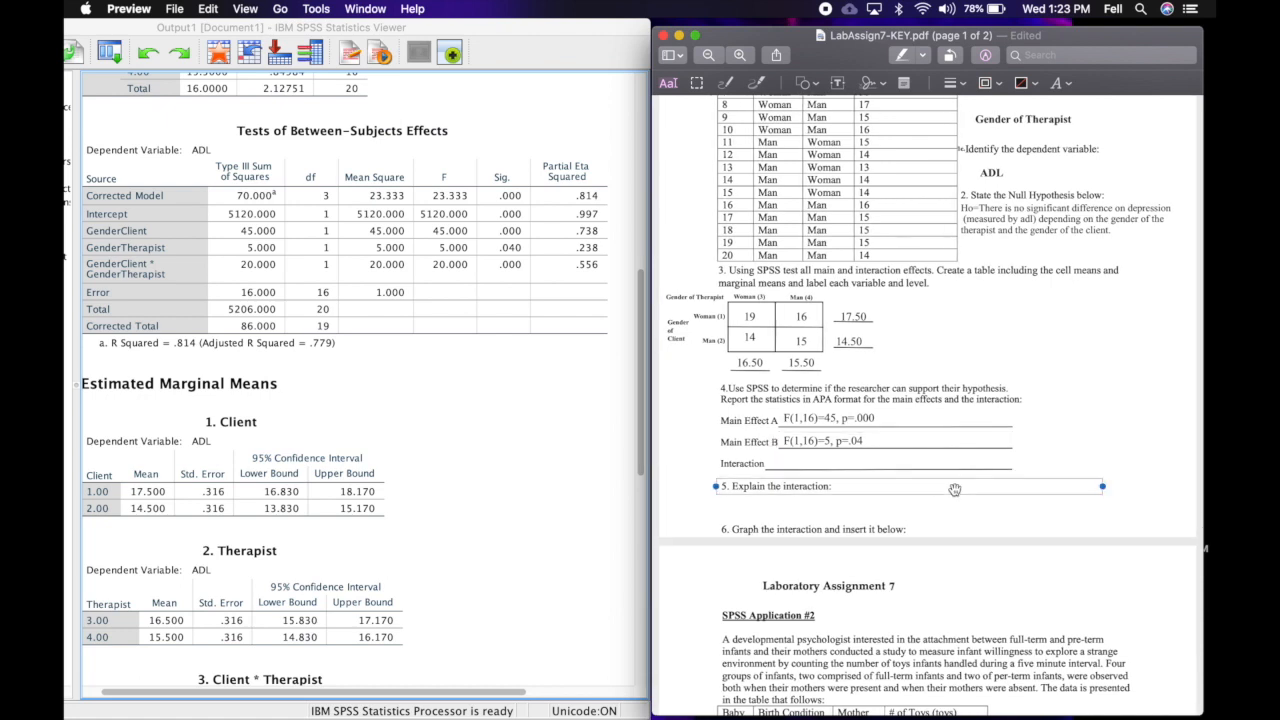
- Report the interaction as F(1,16)=20, p=.00 and answer question 5 with a significant difference on depression depending on therapist and client gender
click(798, 457)
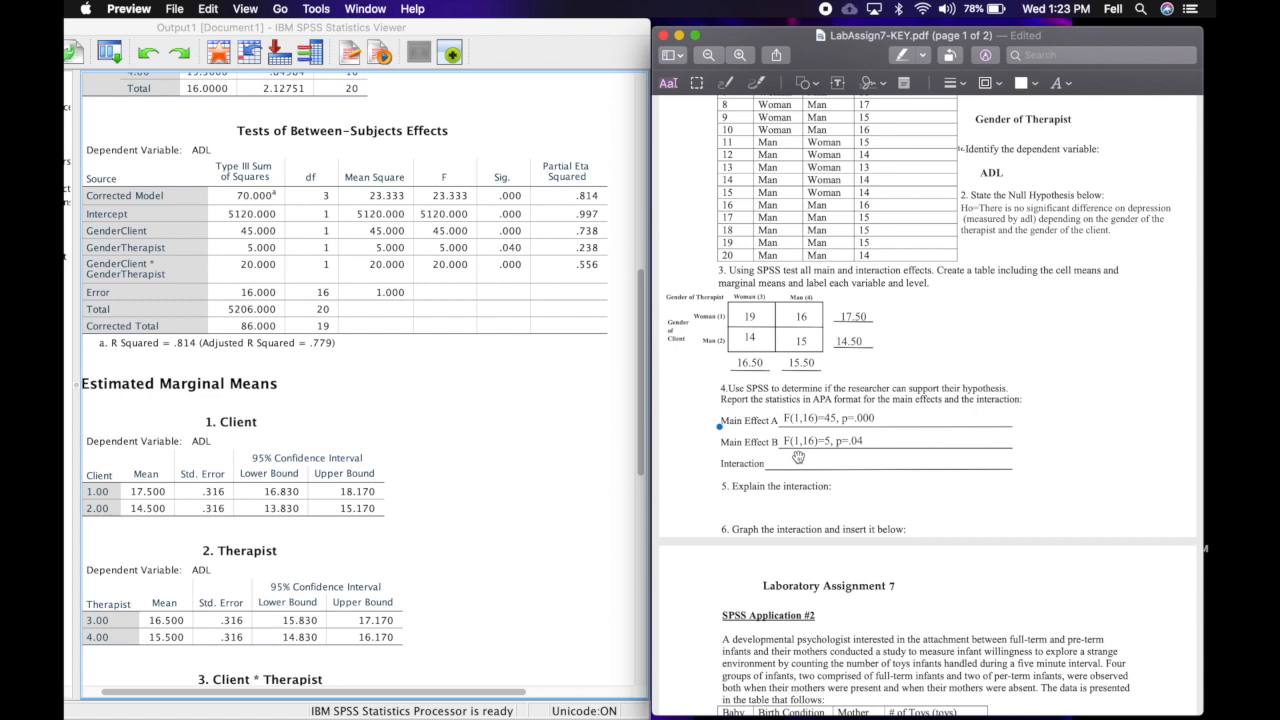
click(344, 212)
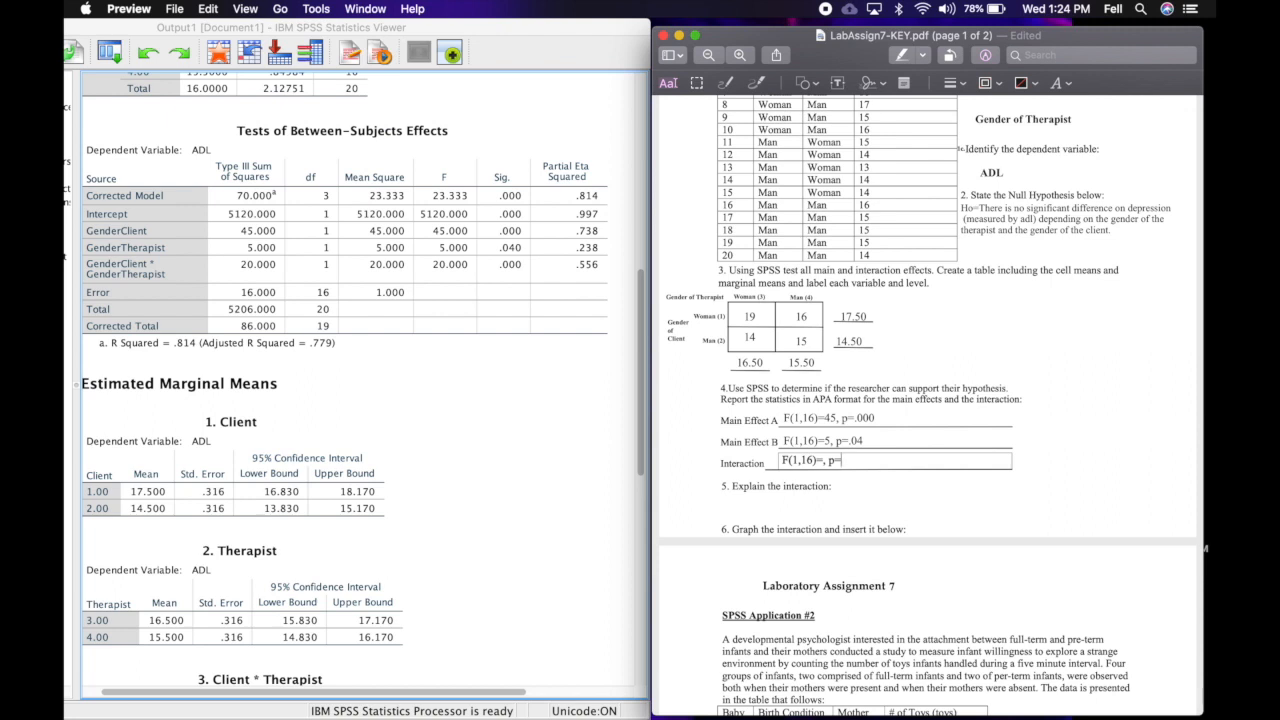
click(405, 307)
text(20,)
key(End)
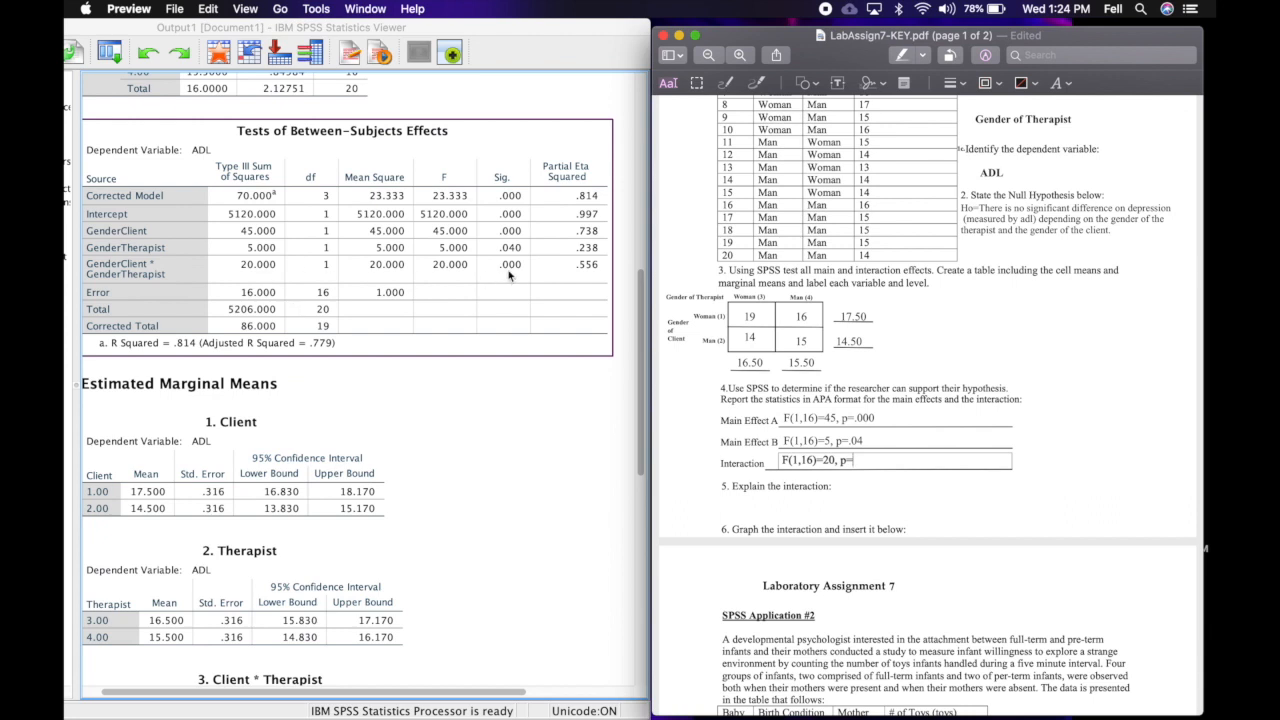
text(.)
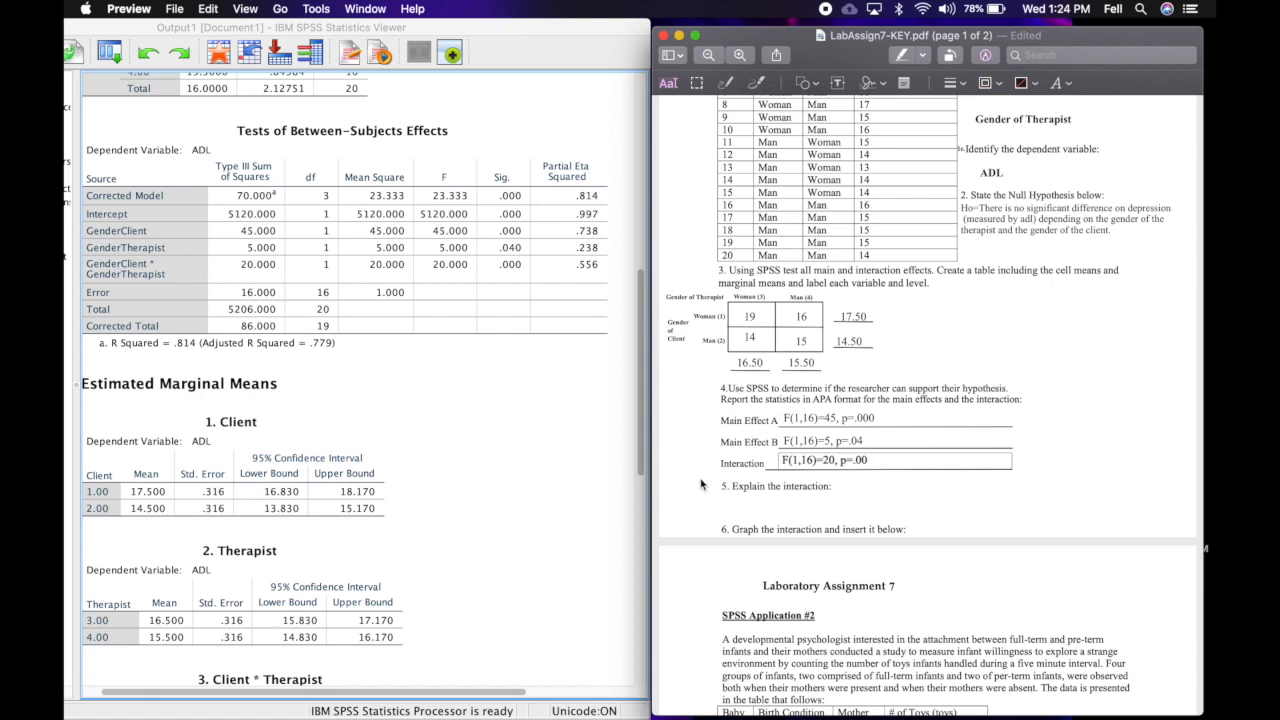
click(974, 483)
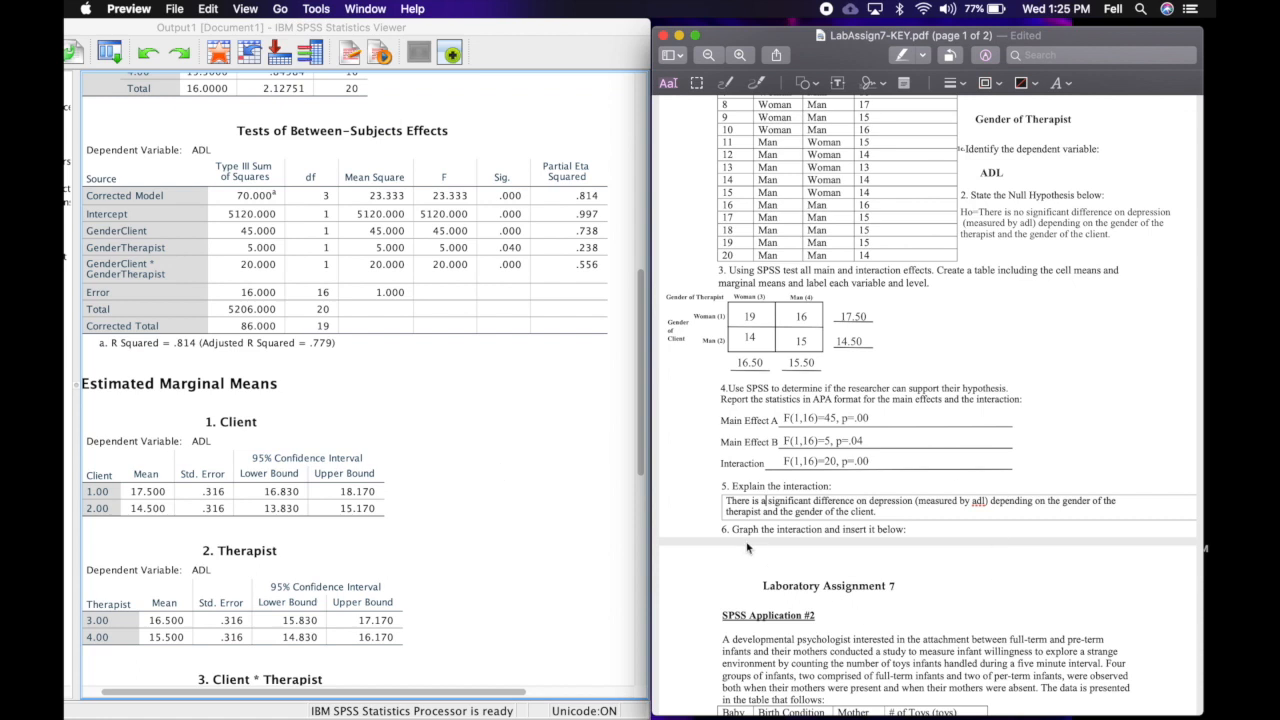
- Widen the output window to show the whole Estimated Marginal Means of ADL plot with its legend, and capture it as a screenshot
scroll(559, 492, down, 15)
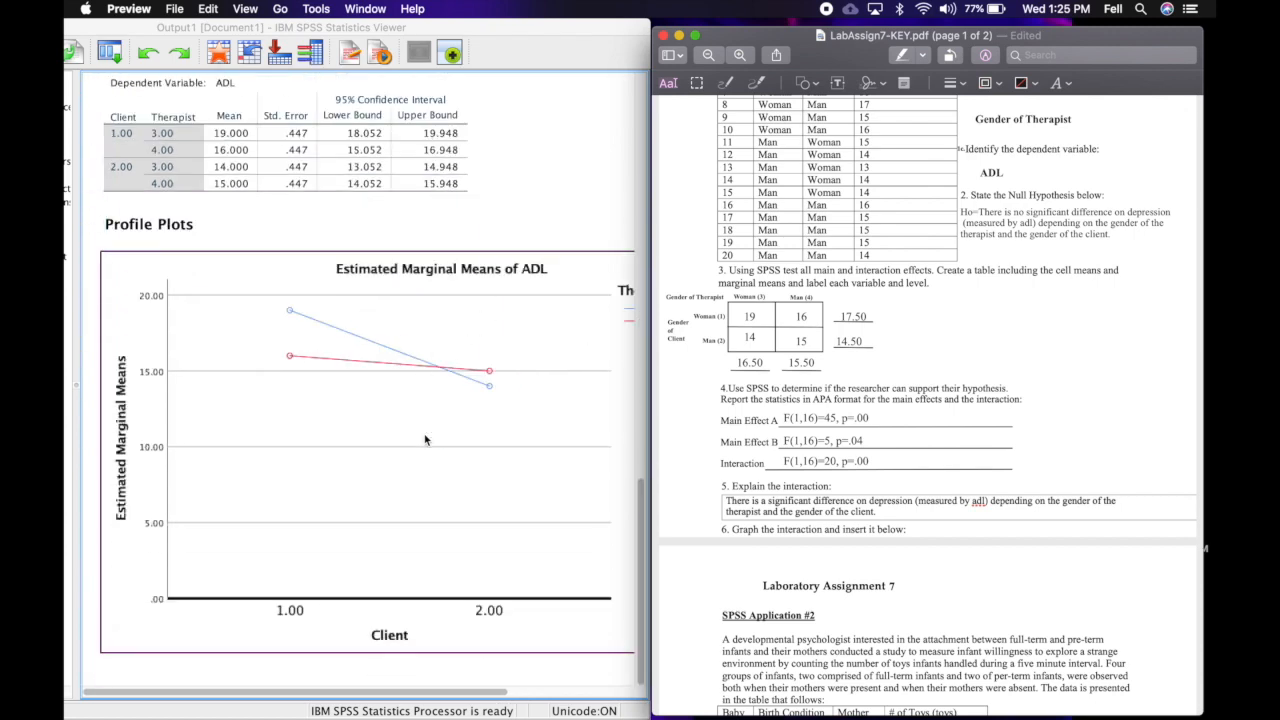
scroll(425, 440, right, 2)
scroll(425, 440, left, 2)
click(648, 168)
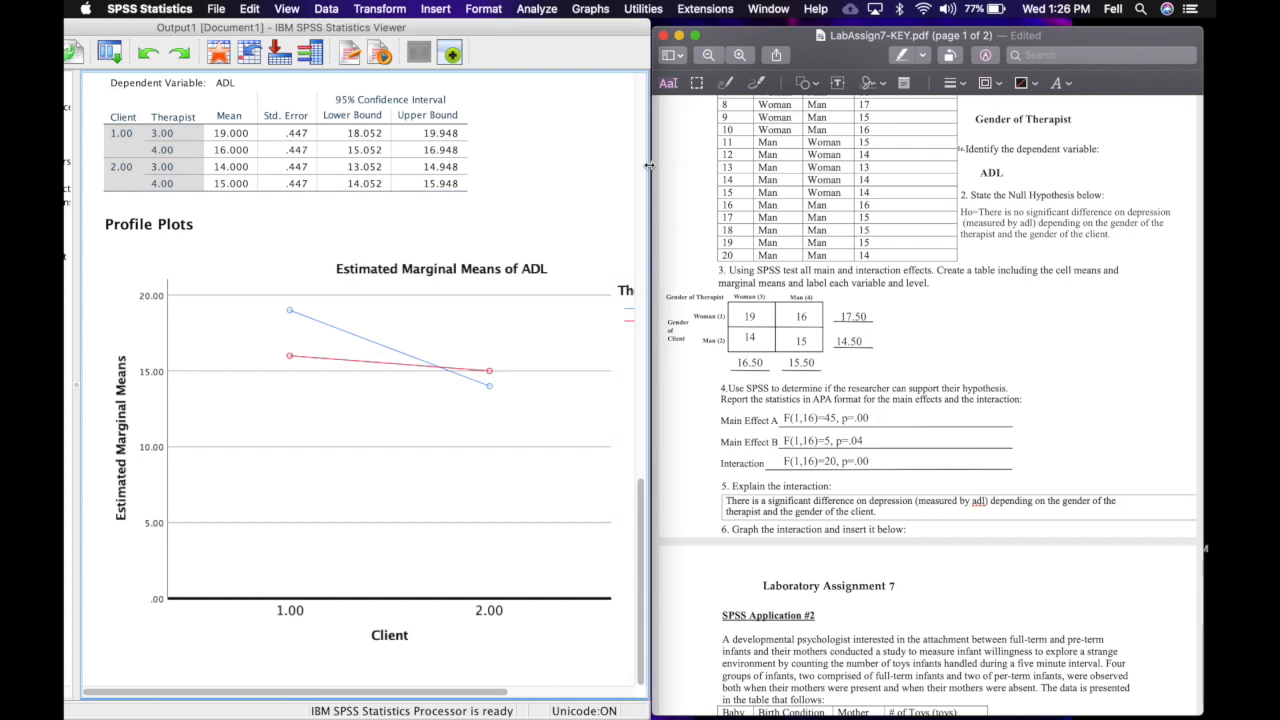
drag(693, 167, 720, 168)
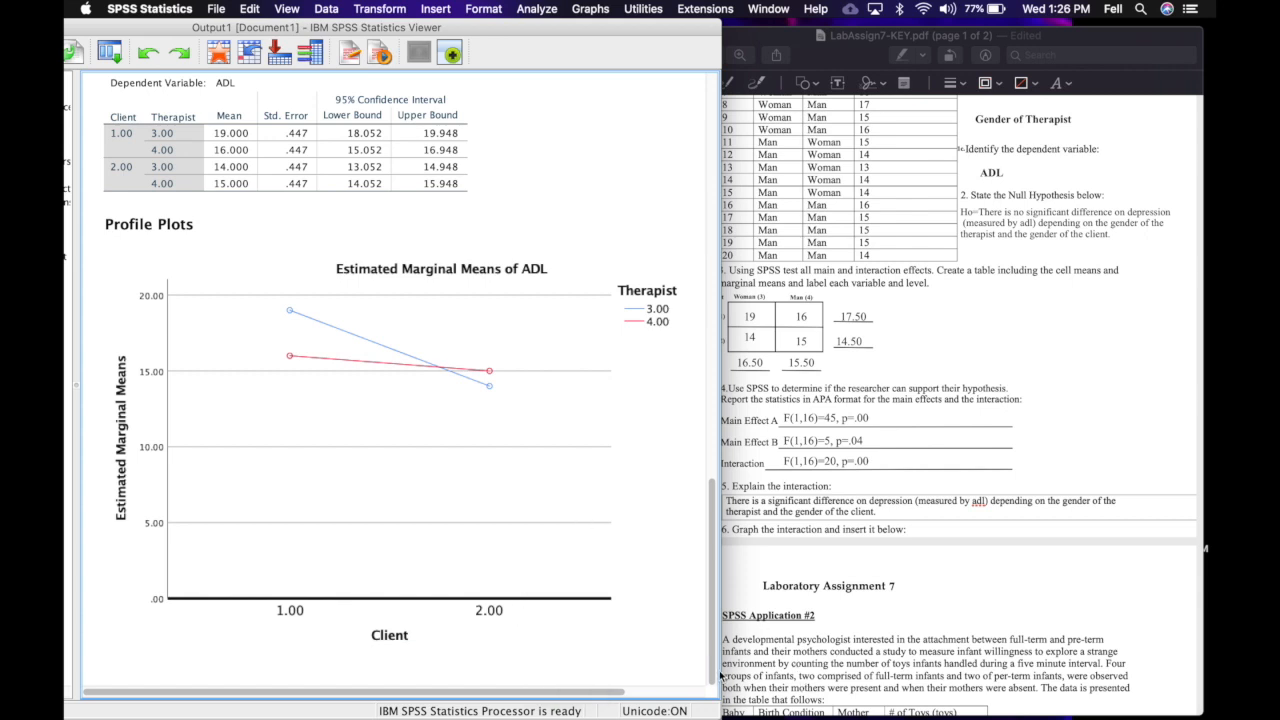
drag(722, 670, 951, 668)
key(super+shift+4)
drag(100, 260, 790, 678)
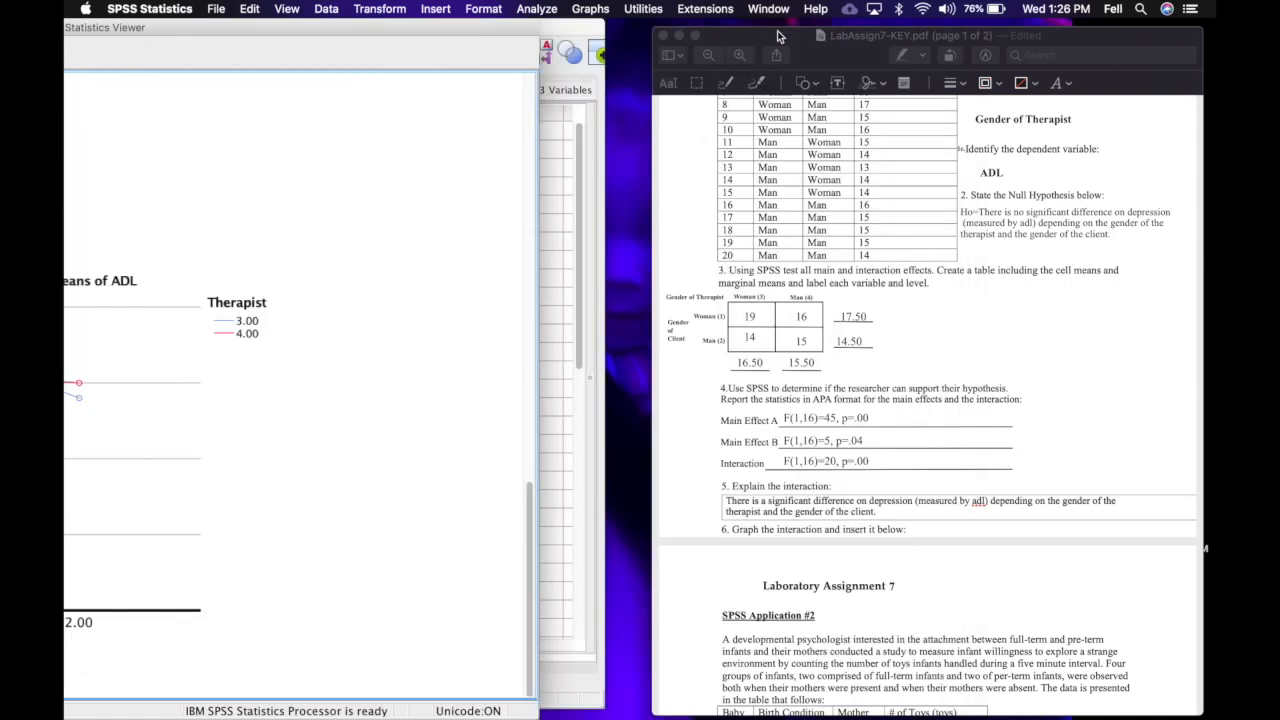
- Show the worksheet's page thumbnails and insert the plot screenshot as a new page after page 1
click(779, 35)
drag(744, 38, 471, 9)
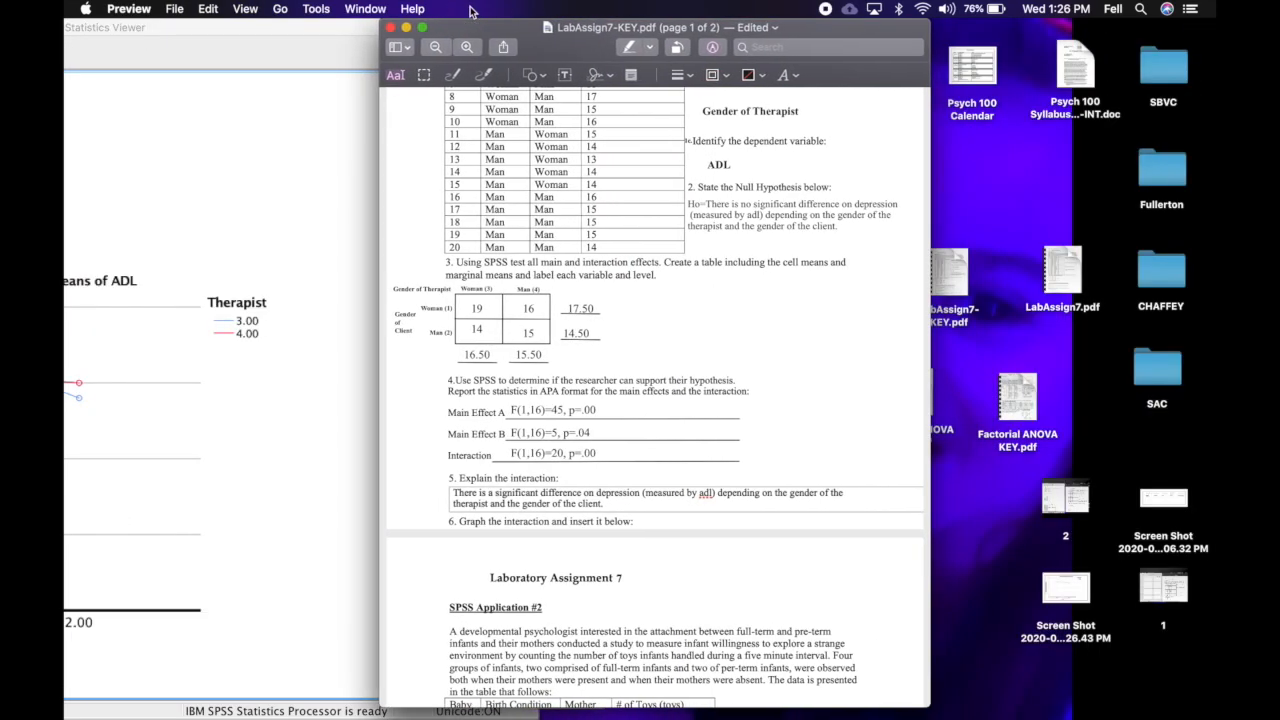
click(245, 10)
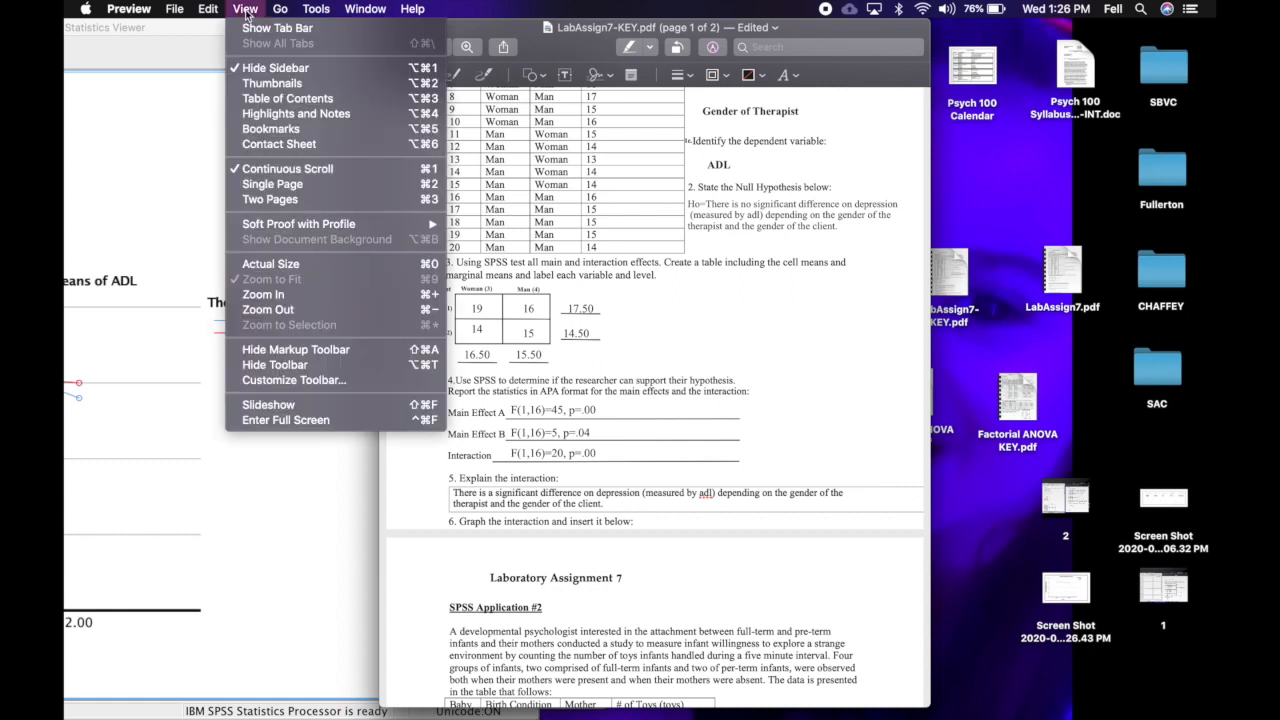
click(262, 86)
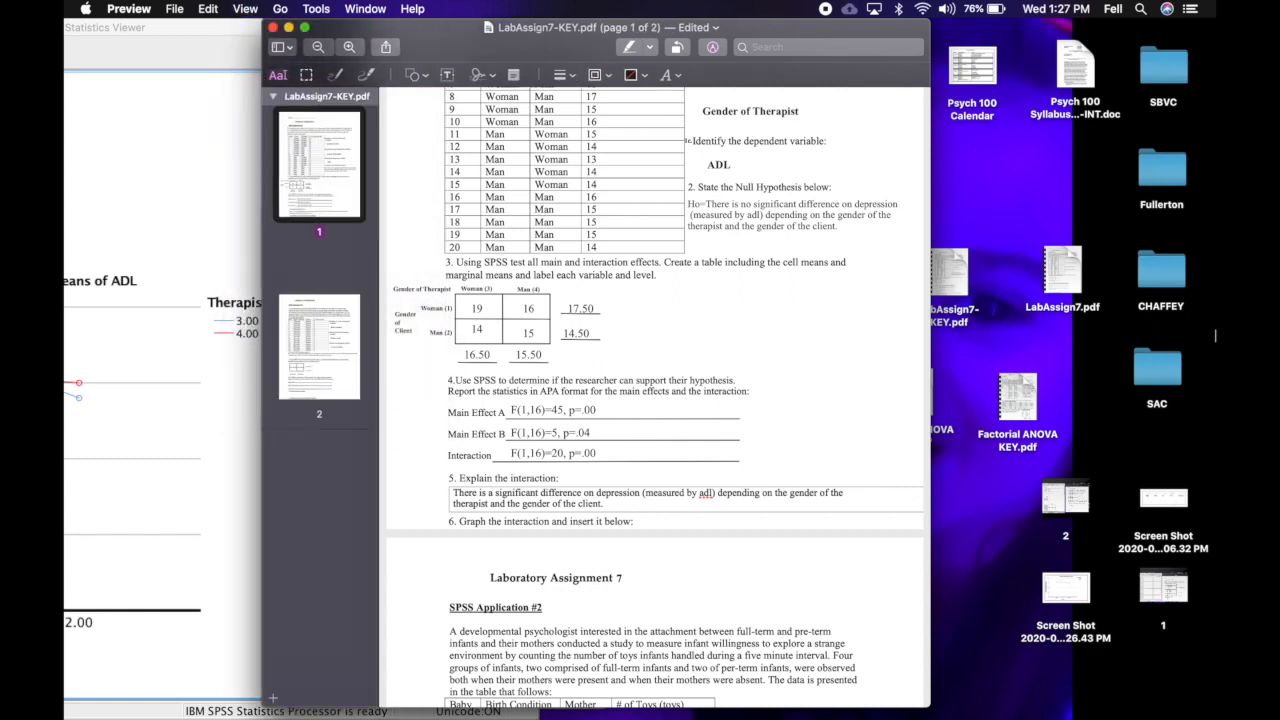
click(1075, 590)
drag(1075, 590, 330, 285)
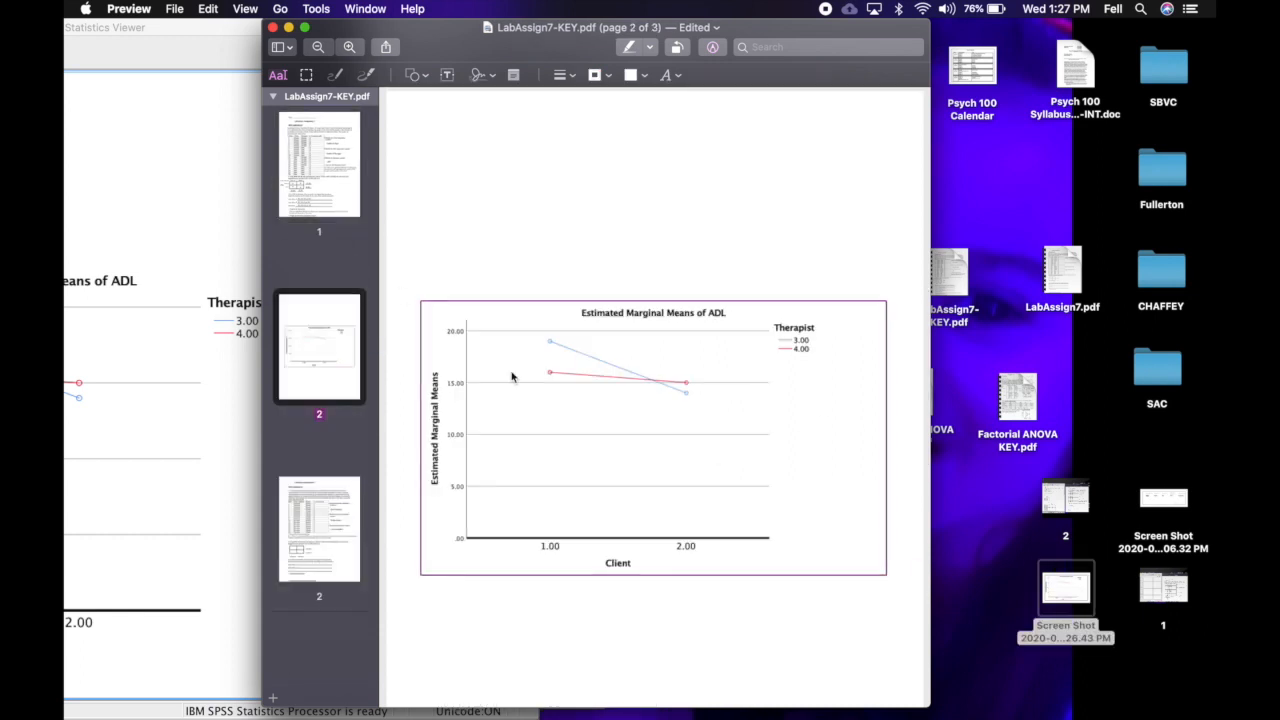
- Review the completed first application and its graph page, ending at SPSS Application #2
scroll(585, 509, up, 5)
scroll(585, 509, up, 10)
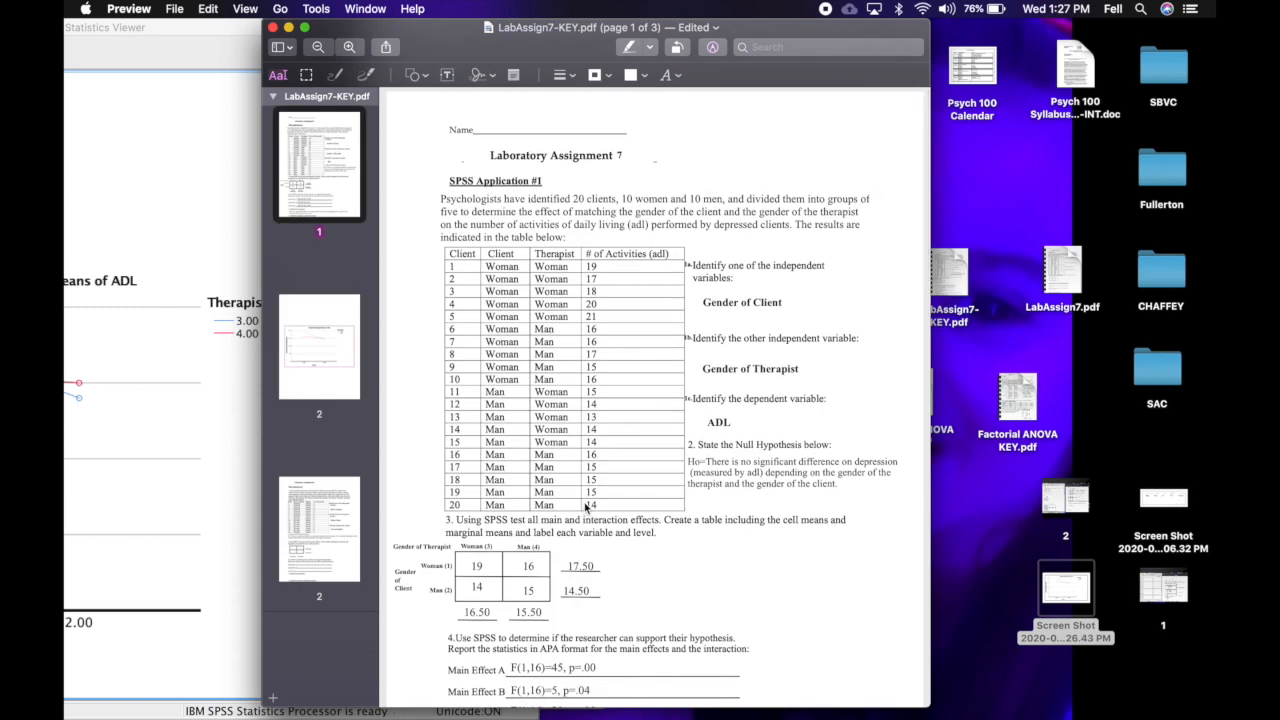
scroll(585, 509, down, 10)
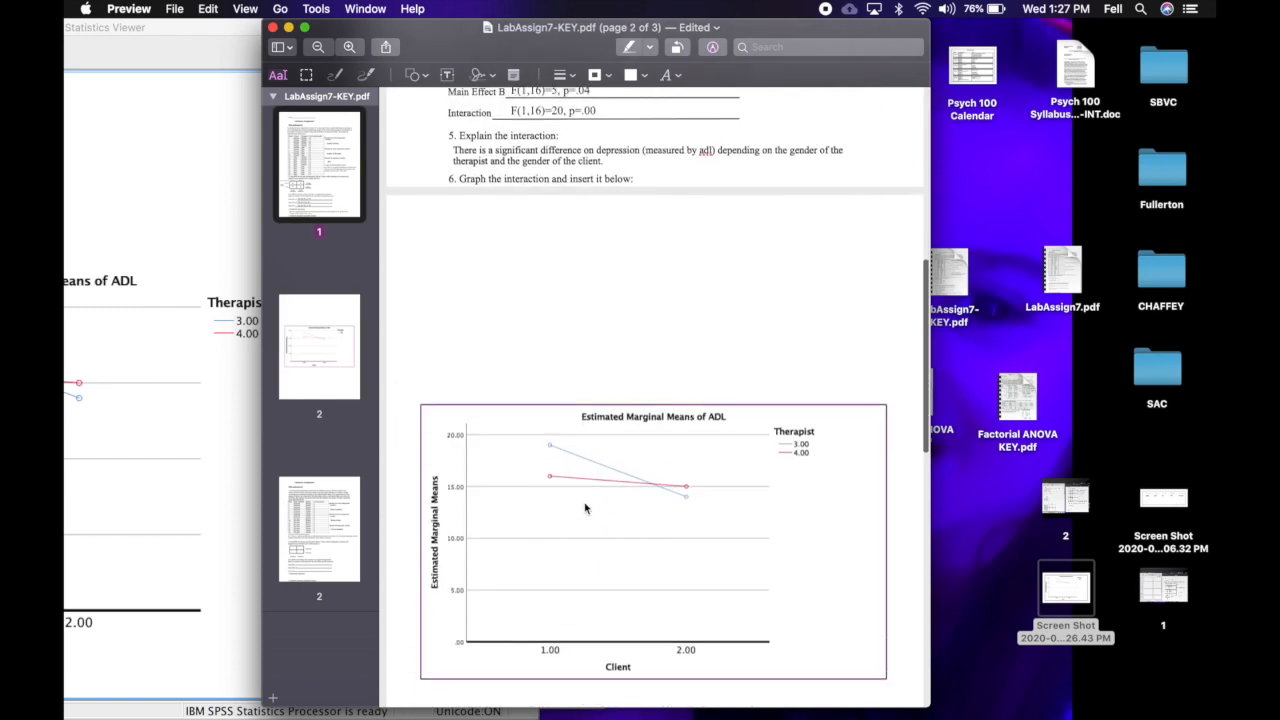
scroll(585, 509, down, 10)
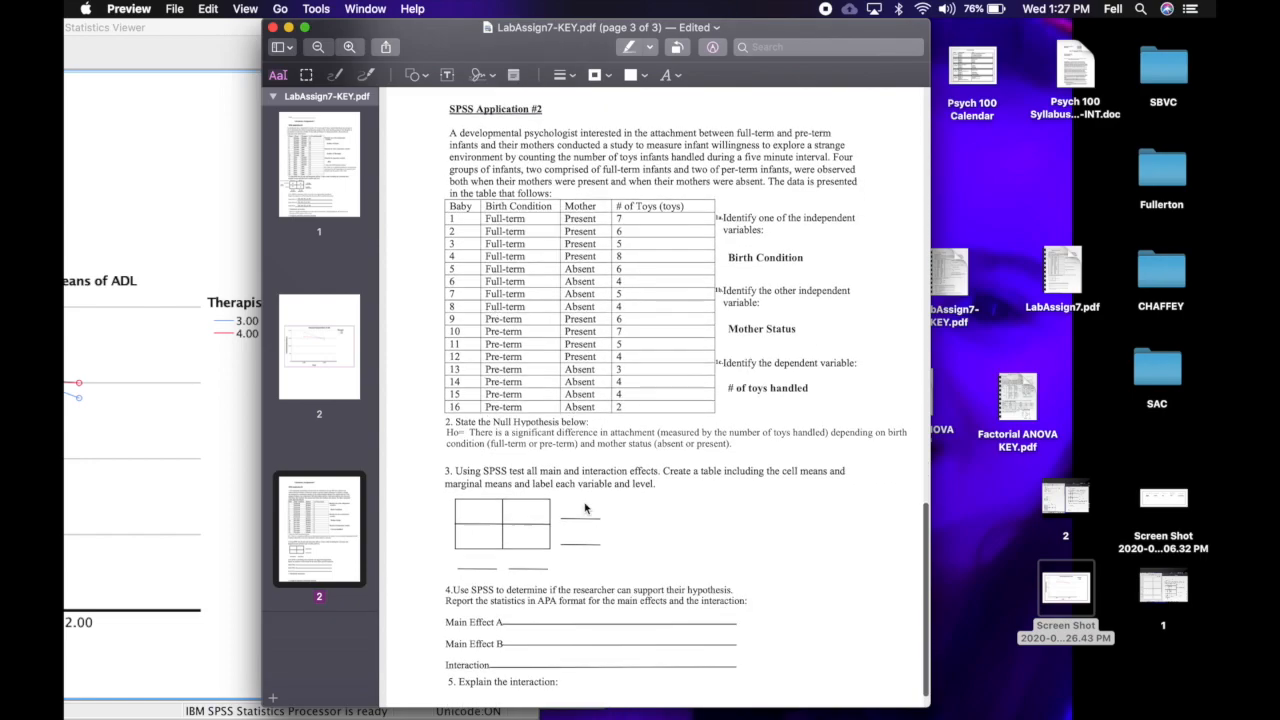